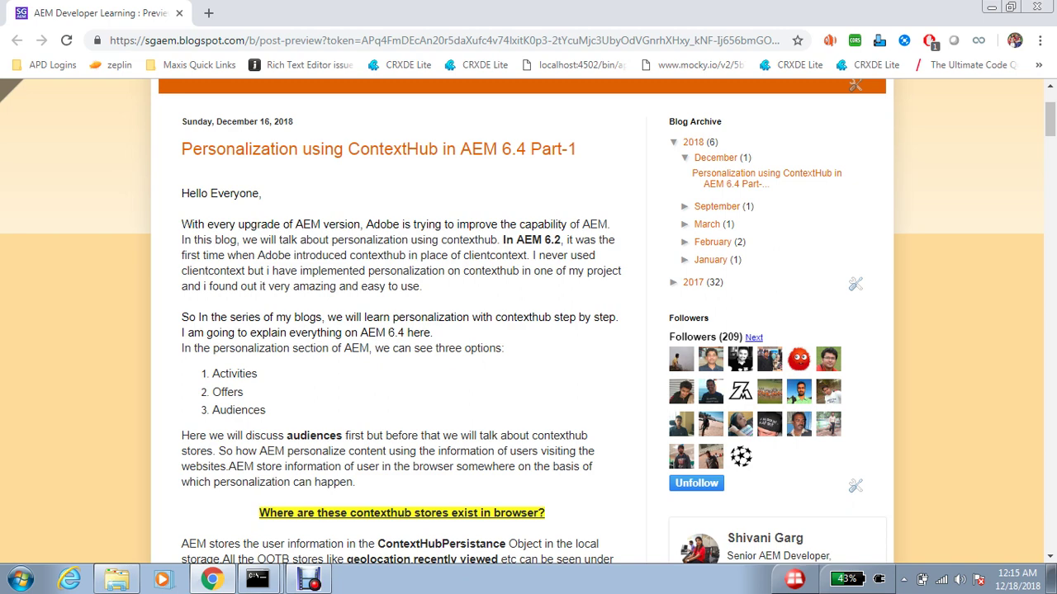
- Duplicate the blog tab and load the AEM Projects page at localhost:4502
scroll(528, 322, down, 1)
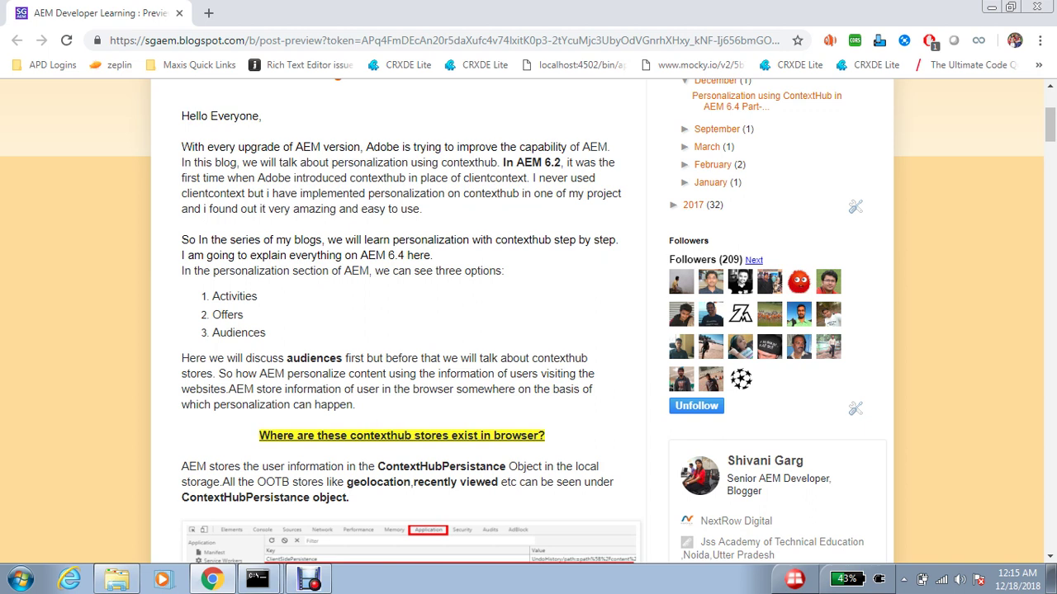
scroll(528, 331, down, 1)
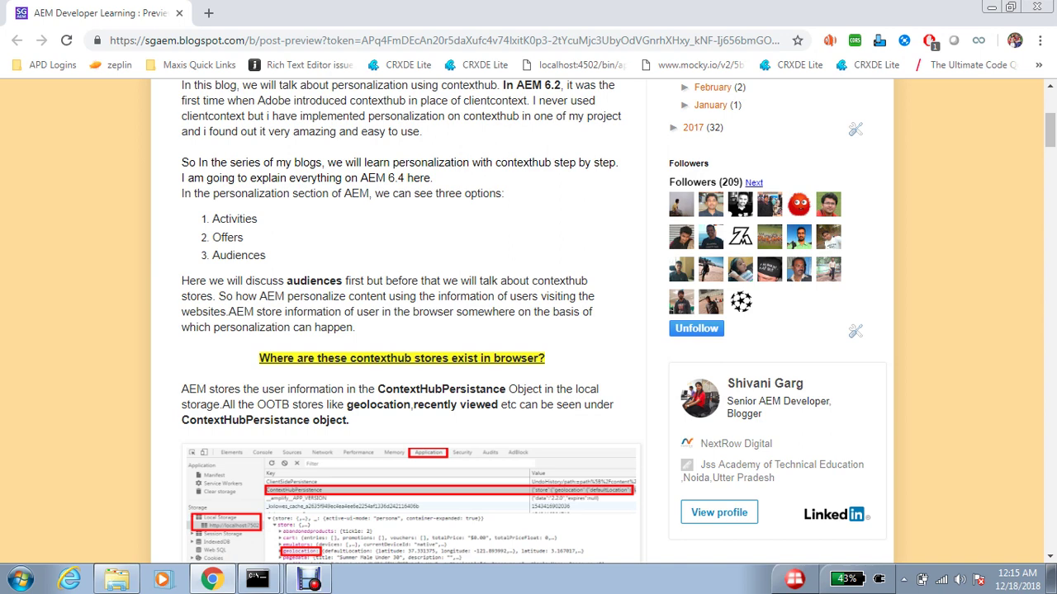
right_click(156, 12)
click(190, 63)
key(ctrl+l)
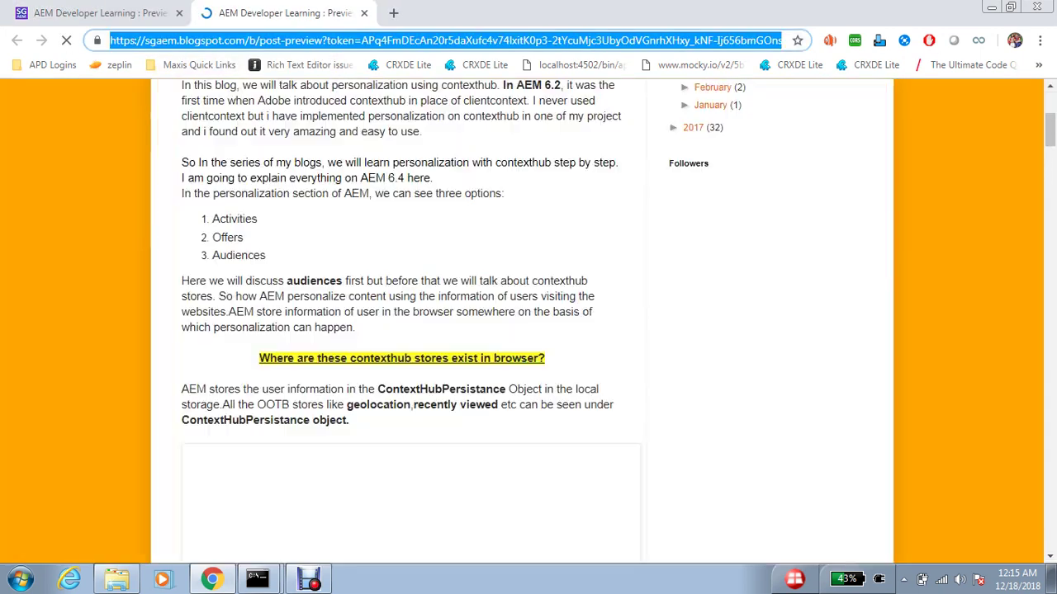
text(lo)
key(End)
key(Return)
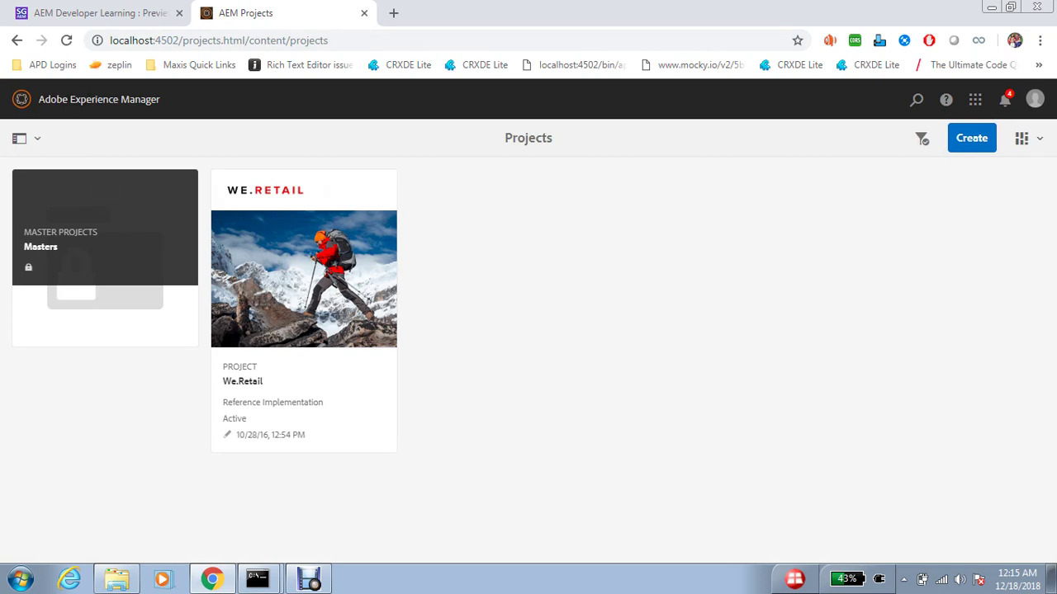
- Browse Sites to We.Retail > Language Masters > English and open the Men page in the editor
click(99, 99)
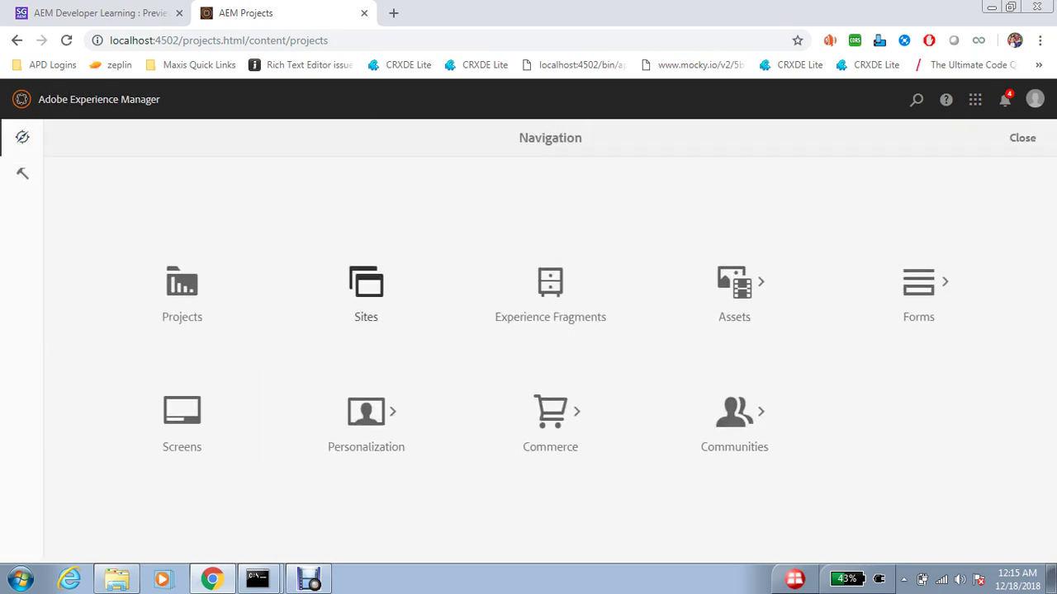
click(366, 277)
click(108, 287)
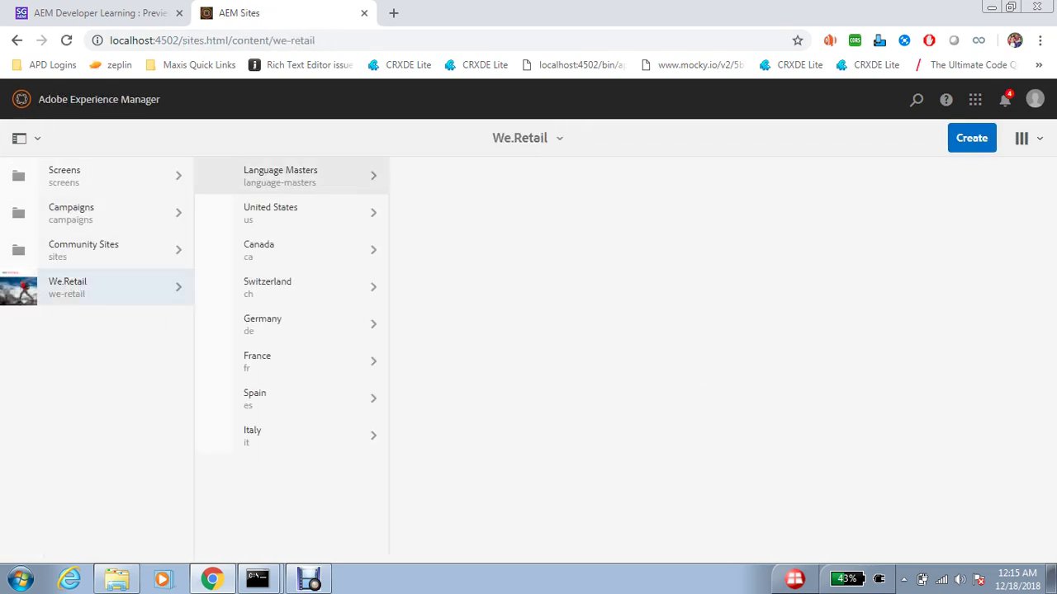
click(281, 176)
click(413, 213)
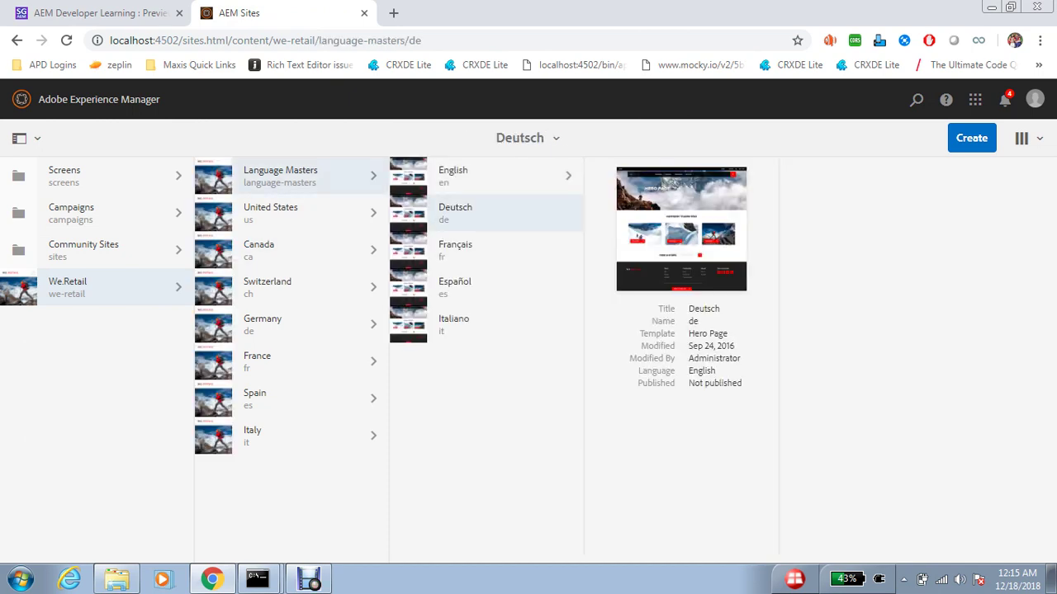
click(446, 176)
click(607, 213)
click(602, 213)
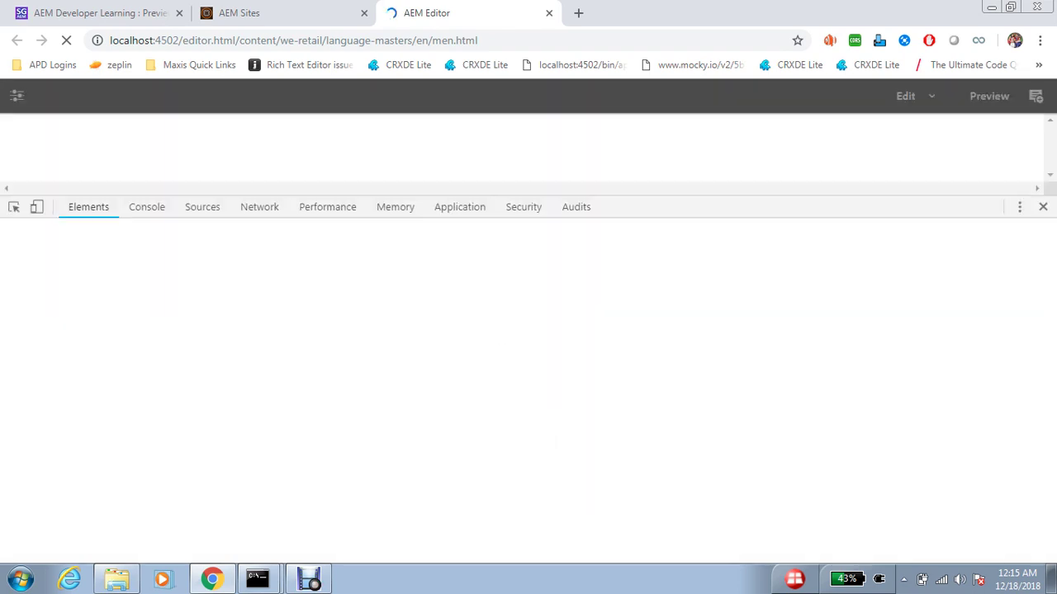
- Expand the ContextHubPersistence store, geolocation and surferinfo entries in localhost Local Storage
click(460, 206)
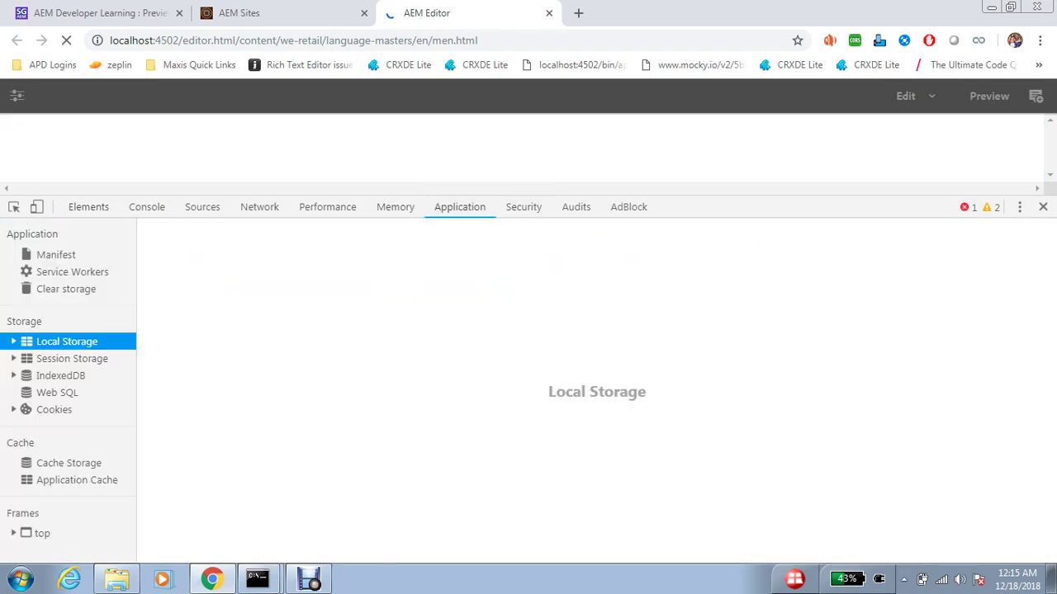
click(82, 358)
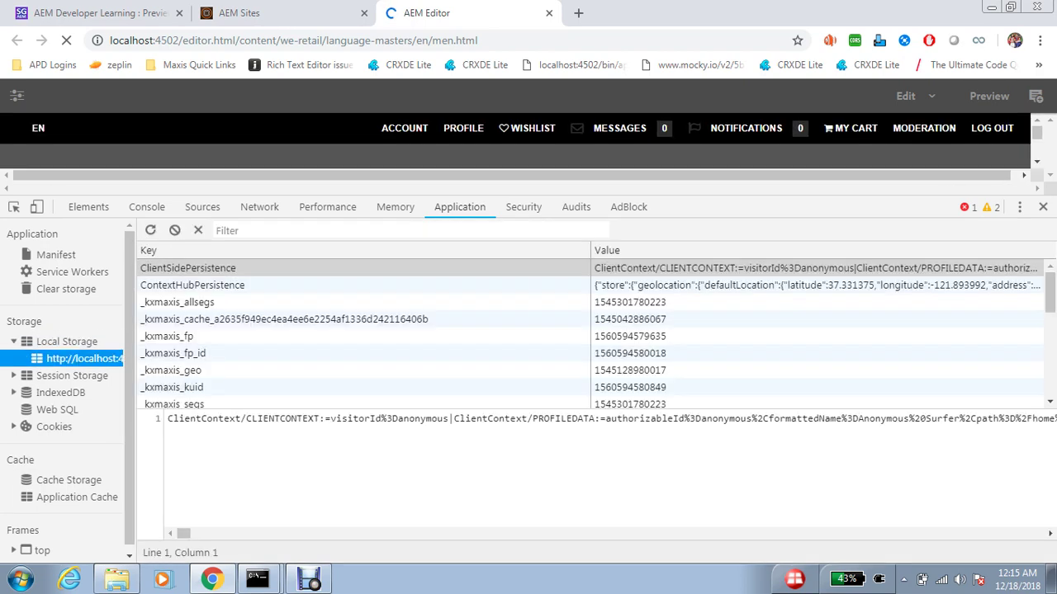
click(193, 285)
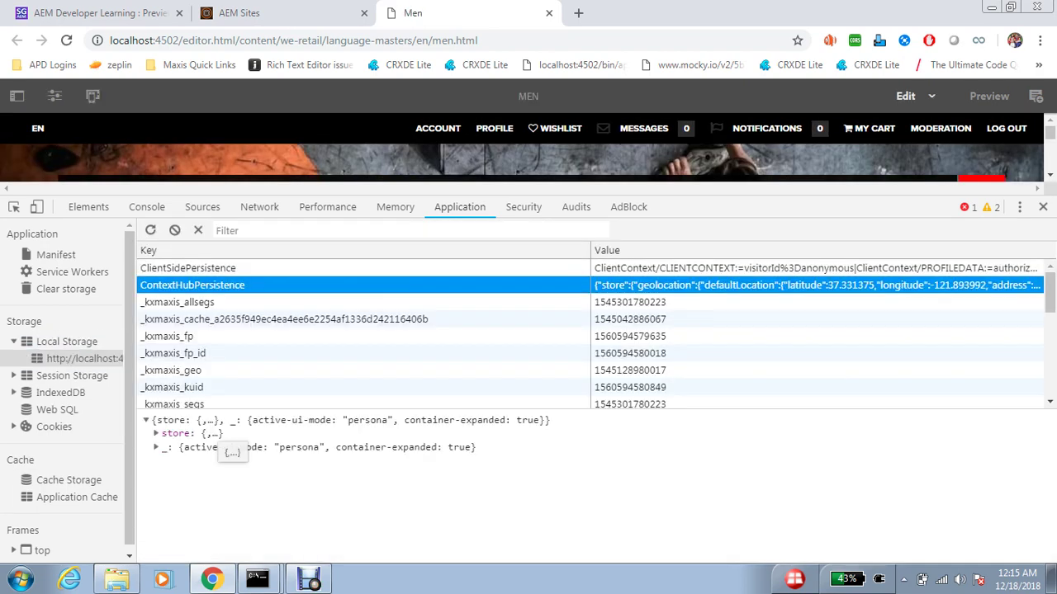
click(183, 433)
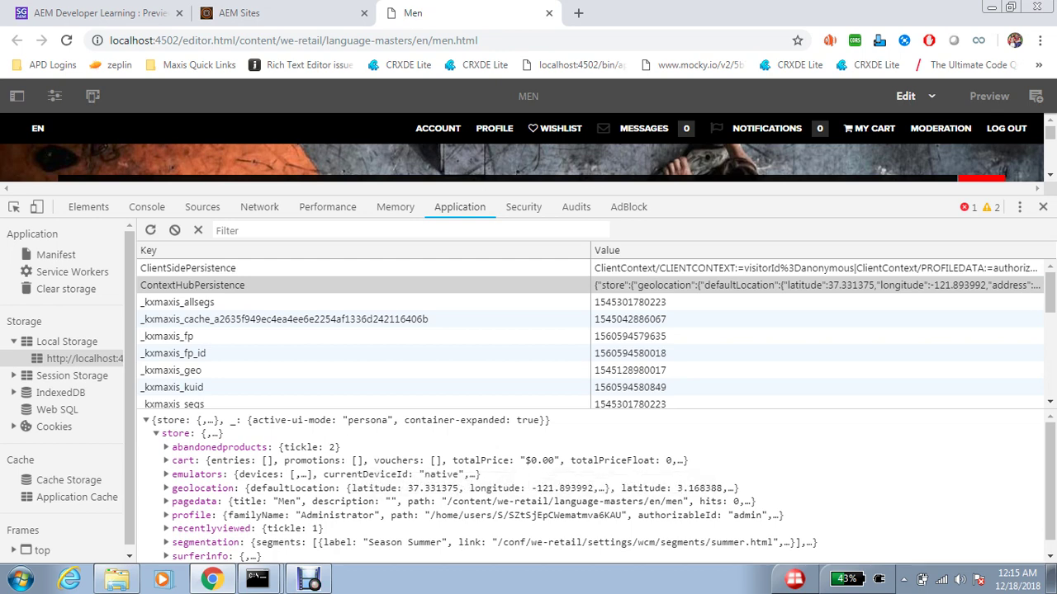
scroll(462, 529, down, 1)
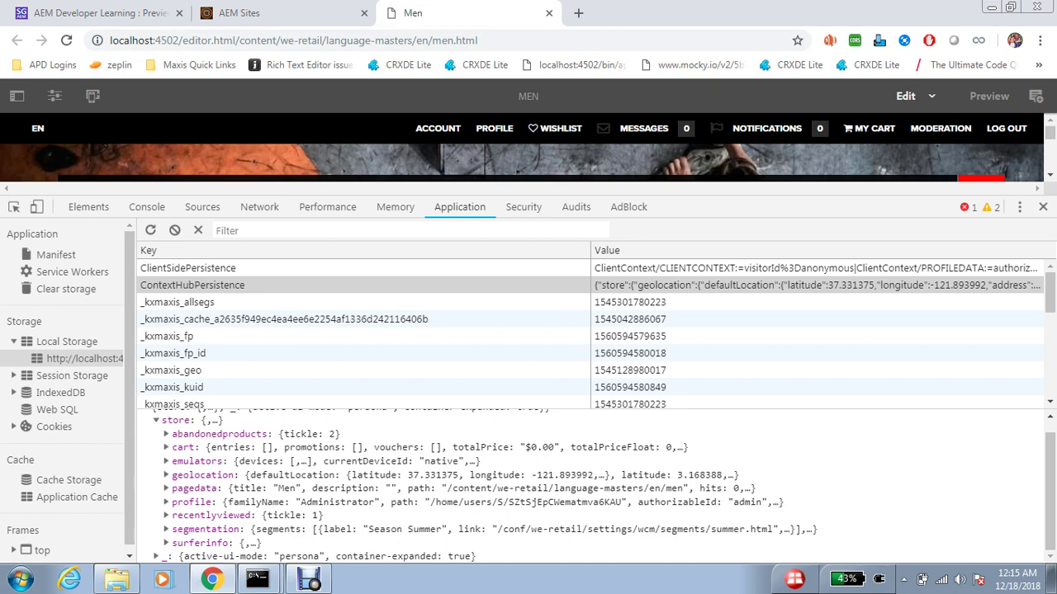
click(206, 476)
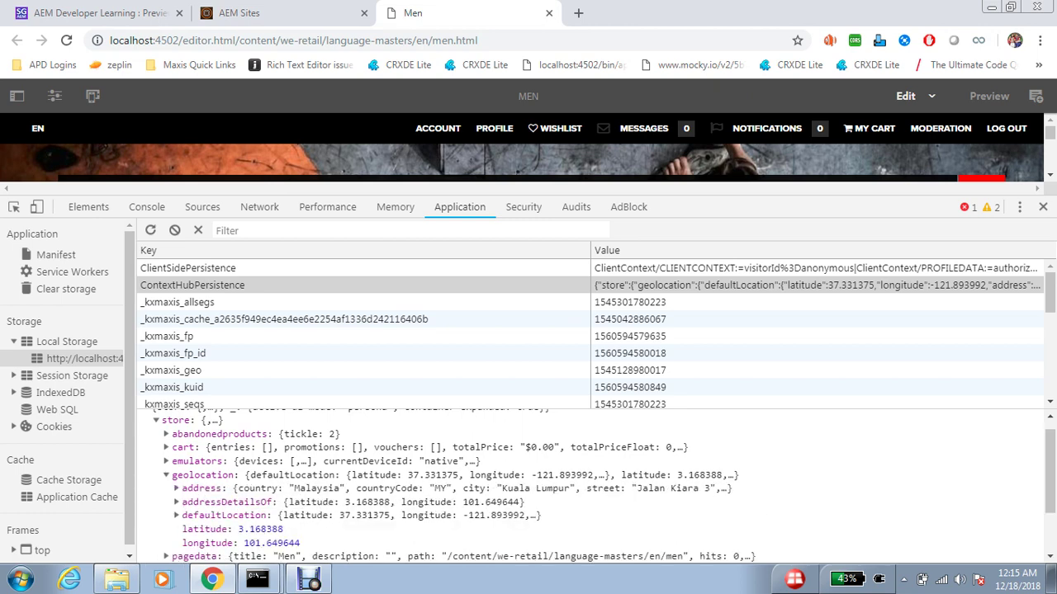
scroll(219, 530, down, 2)
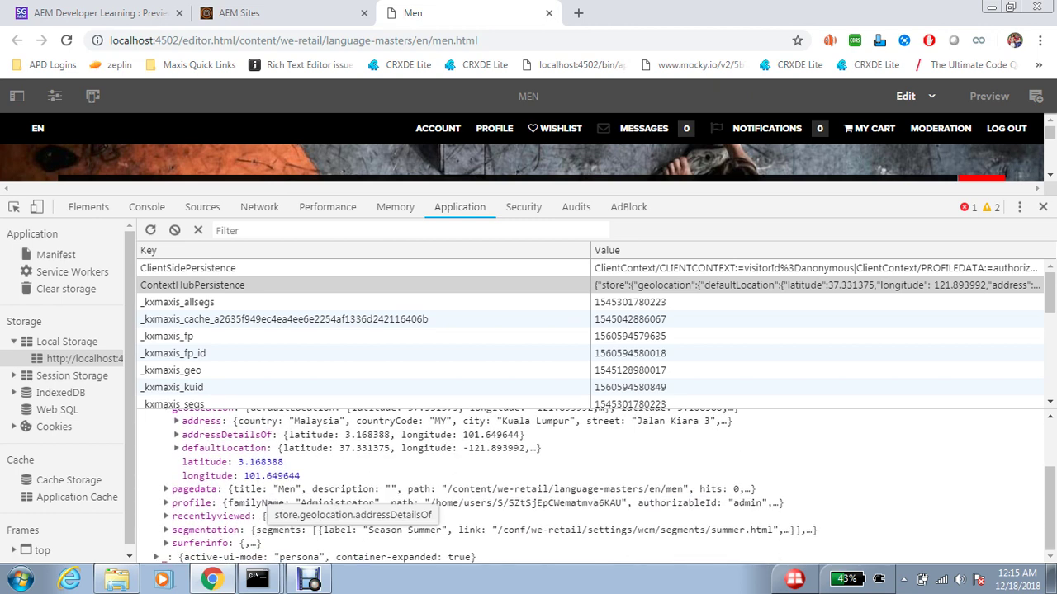
click(216, 543)
- Review the stored data, then return to the blog post's Audiences in Personalization section
scroll(216, 545, down, 3)
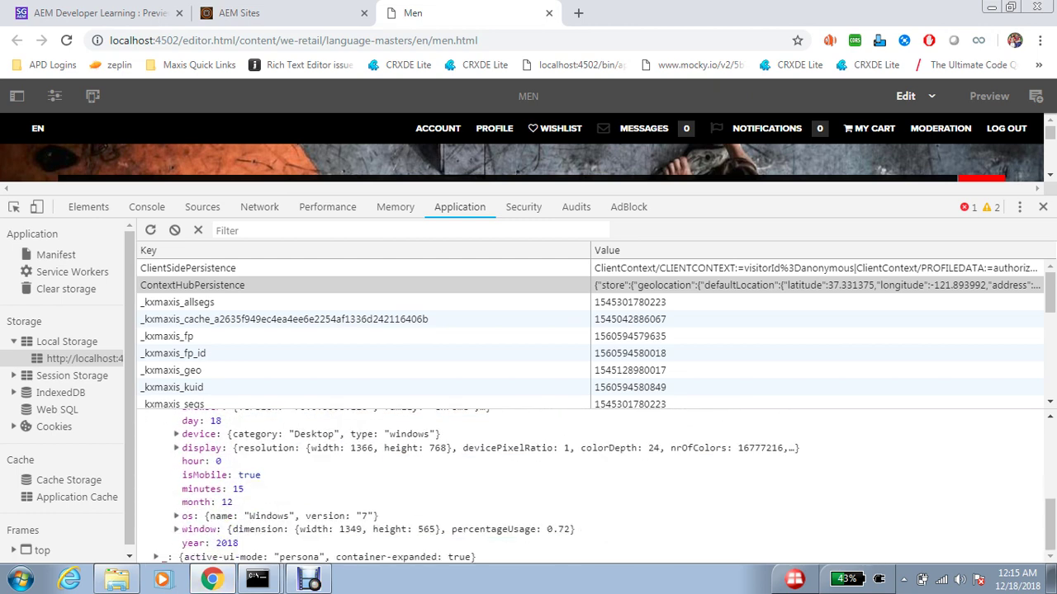
scroll(217, 545, up, 2)
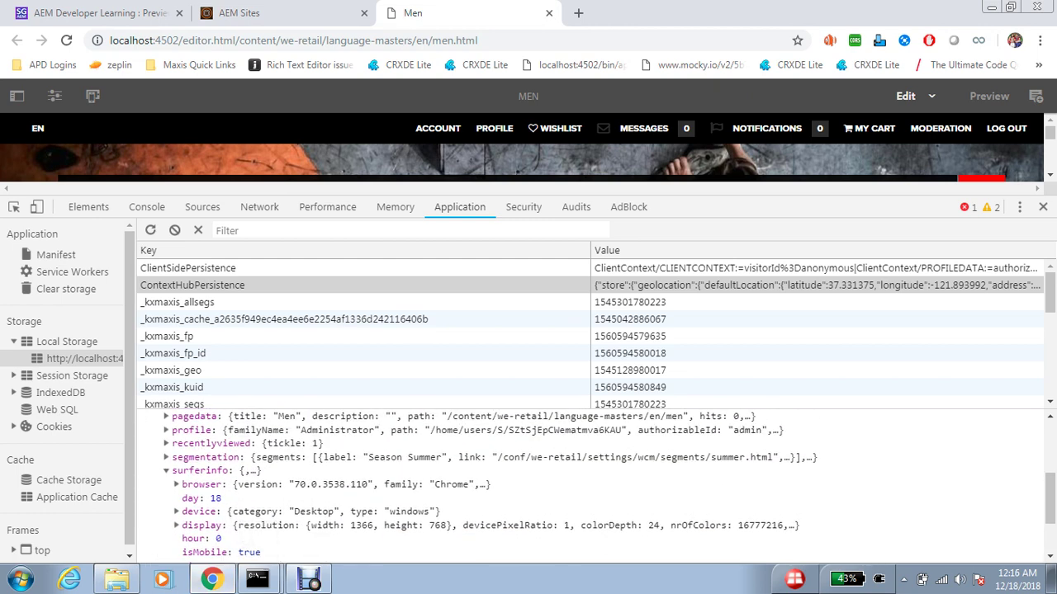
scroll(578, 487, down, 2)
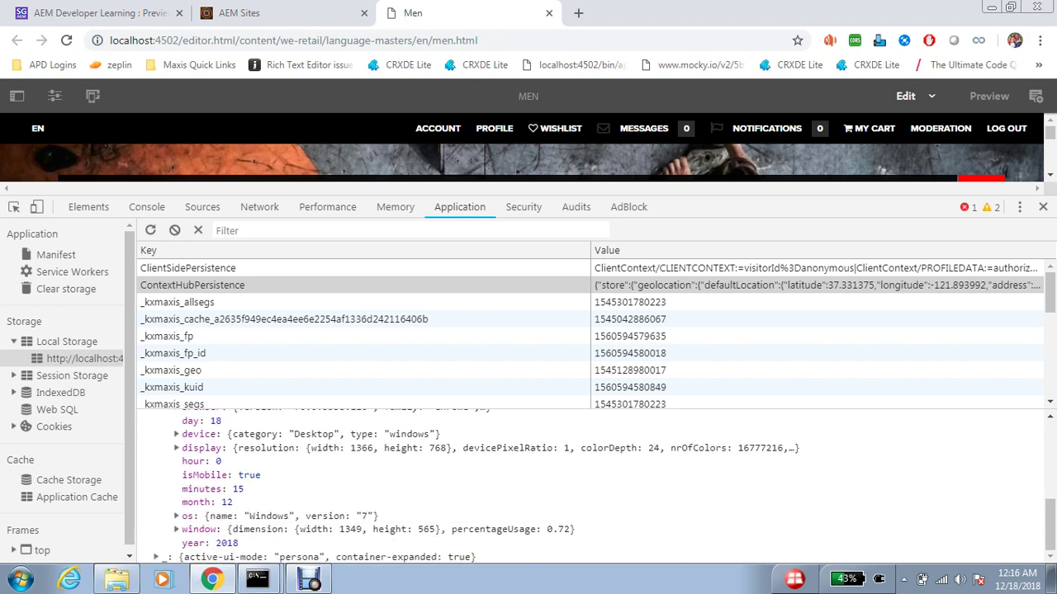
scroll(578, 487, up, 1)
scroll(608, 487, up, 2)
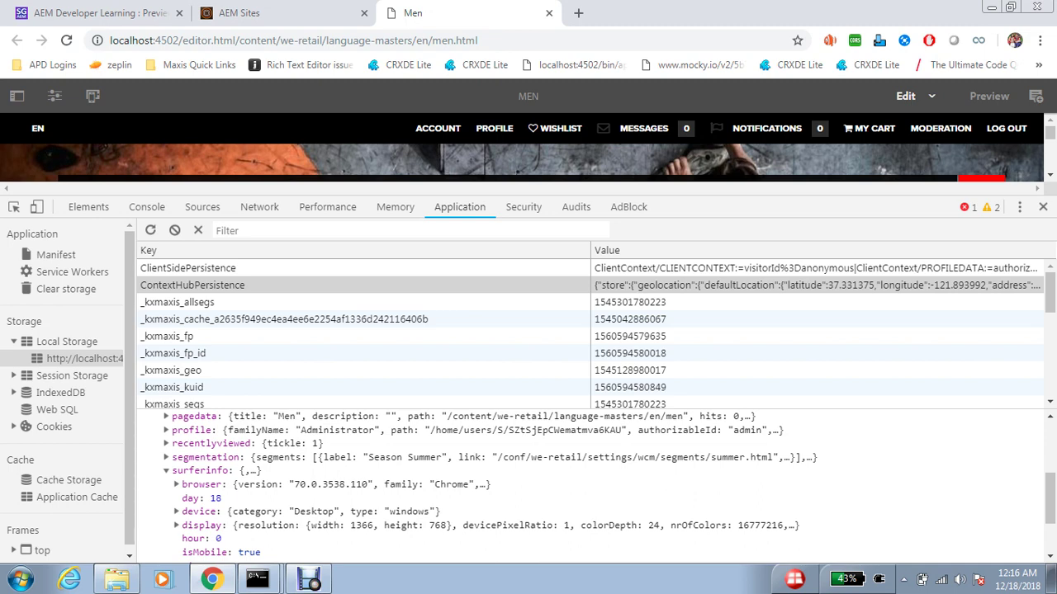
scroll(223, 499, up, 3)
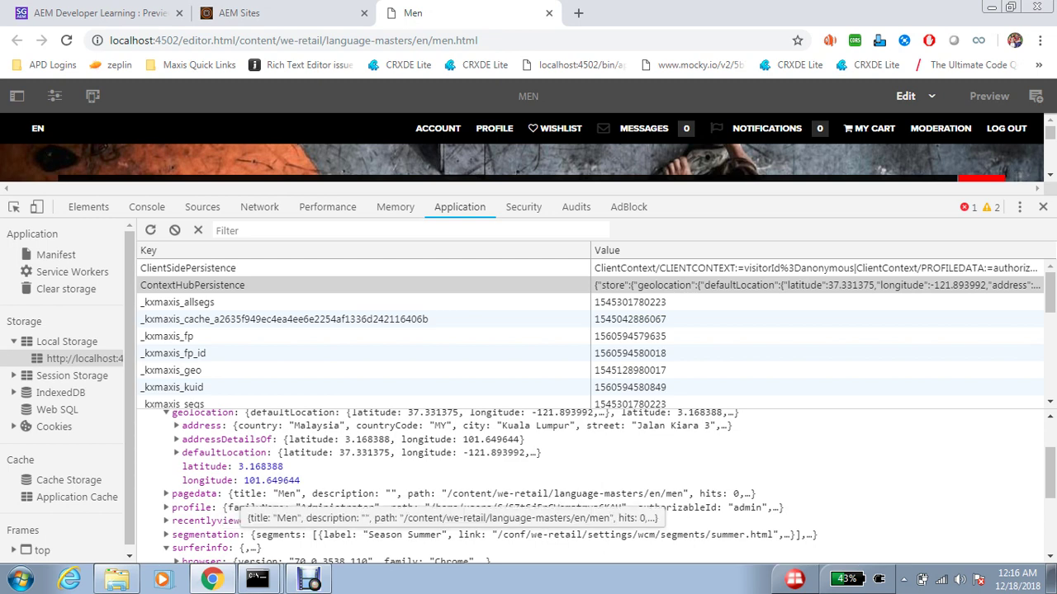
scroll(247, 505, up, 2)
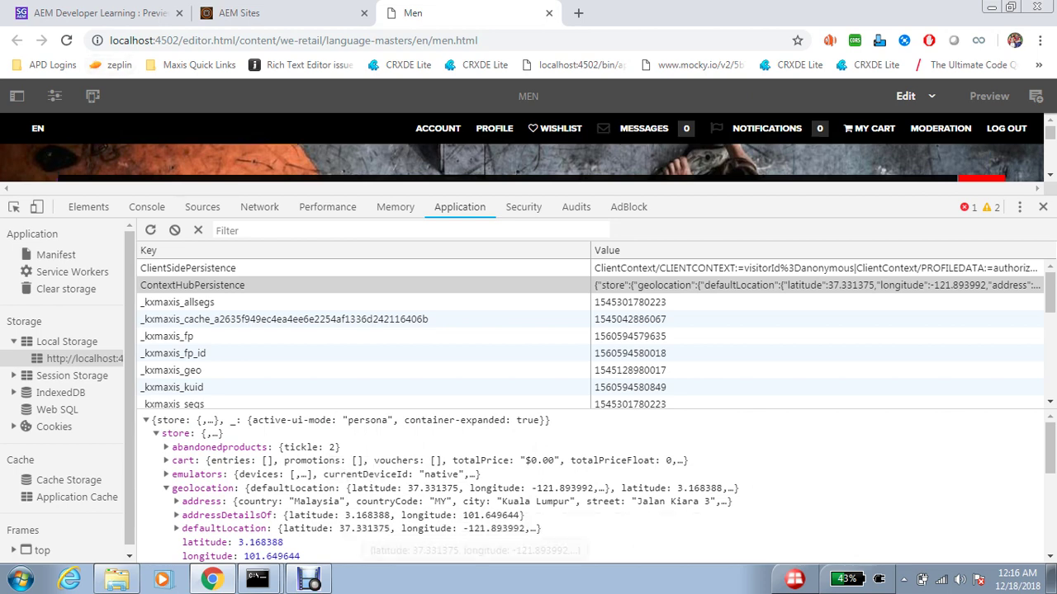
key(ctrl+1)
scroll(529, 322, down, 5)
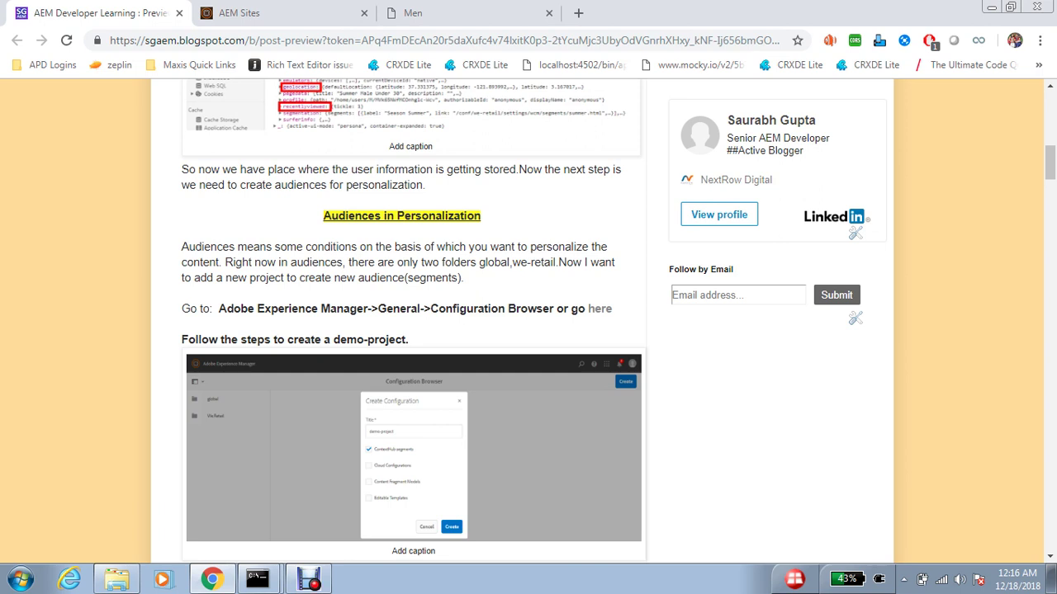
- Open the Configuration Browser from the AEM Tools navigation
key(ctrl+Tab)
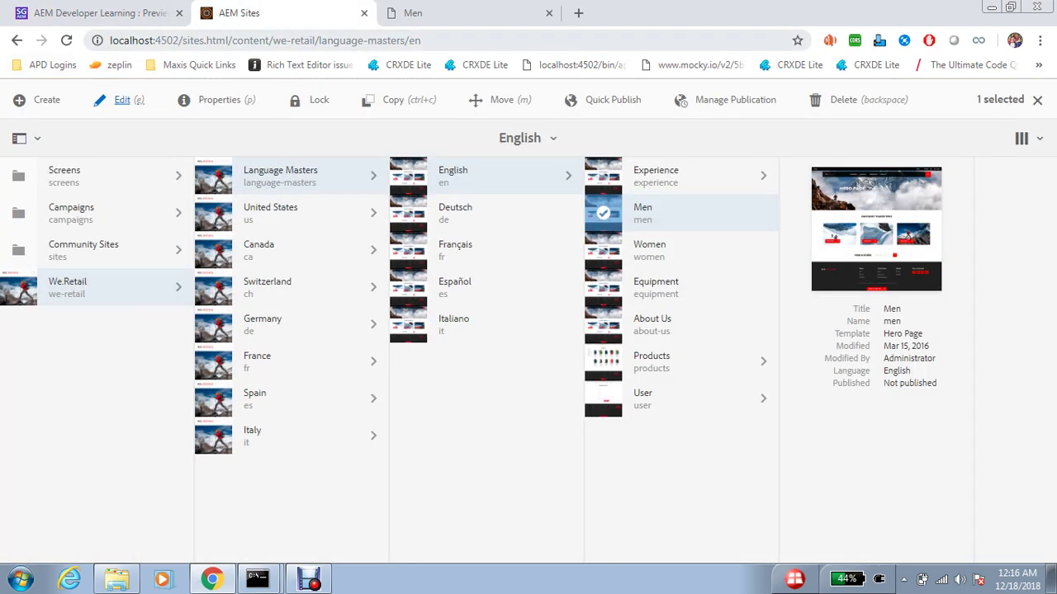
drag(180, 40, 421, 40)
text(/p)
key(Return)
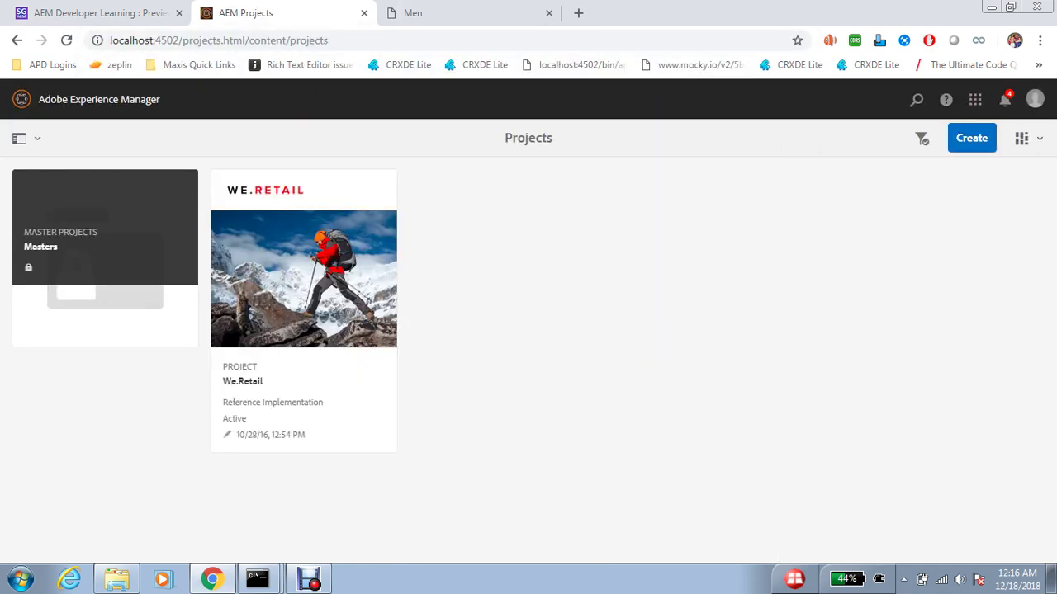
click(99, 99)
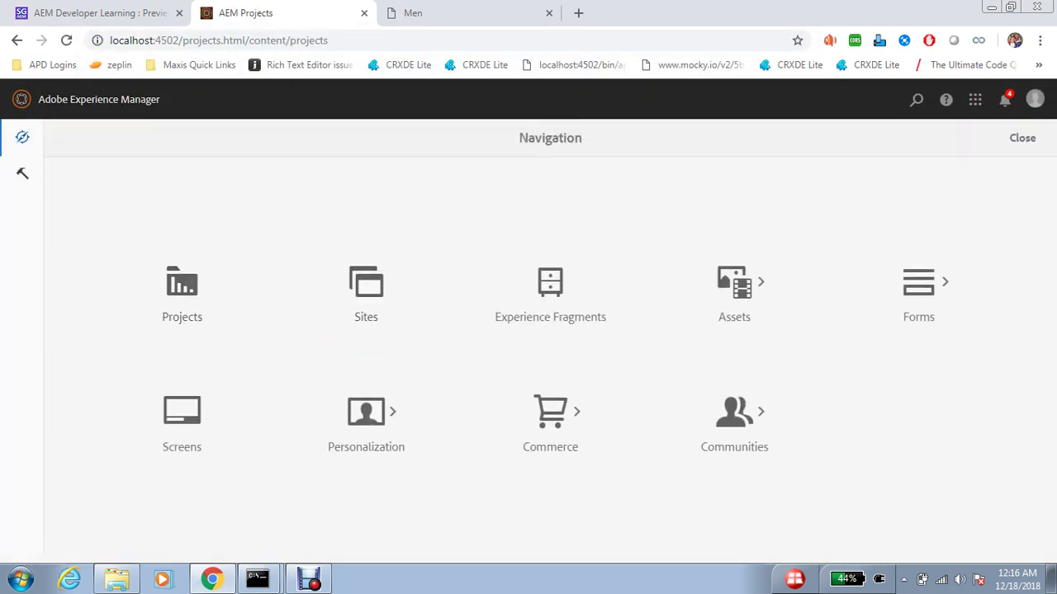
click(22, 172)
scroll(640, 355, down, 2)
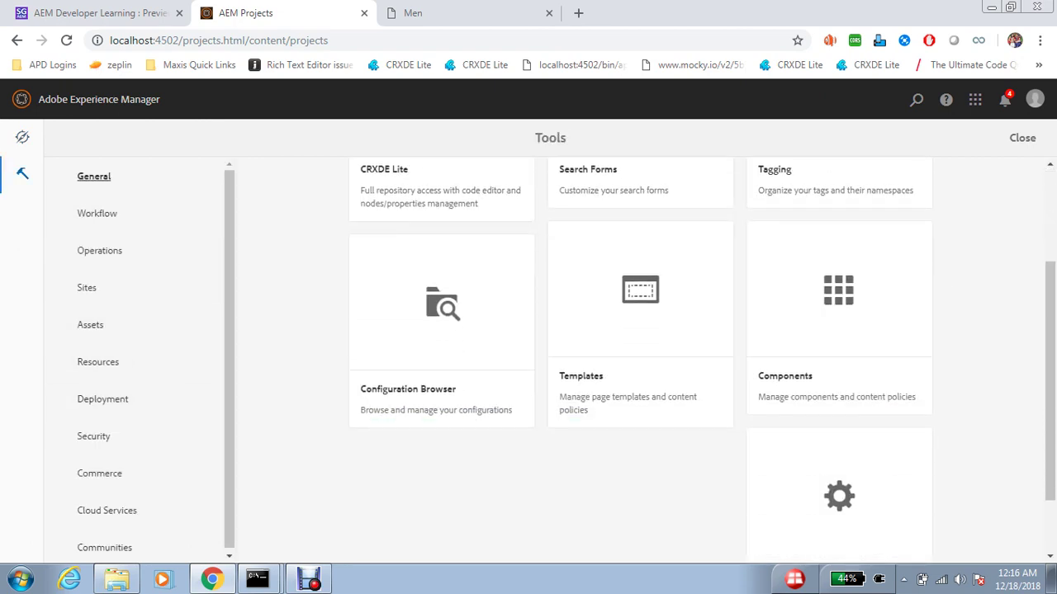
click(442, 330)
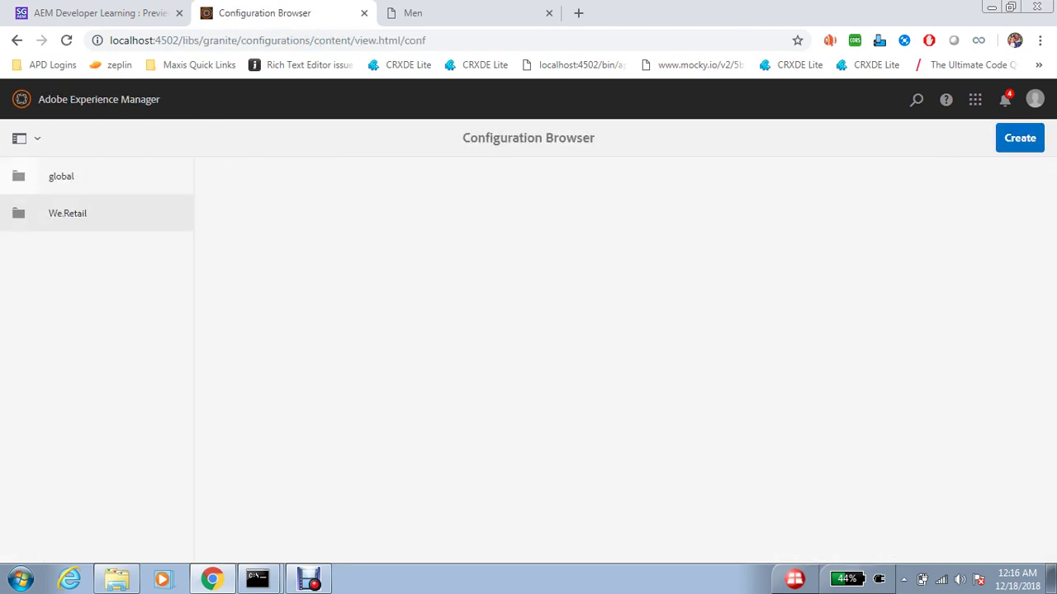
- Create a configuration named test-project with ContextHub segments enabled
click(1020, 138)
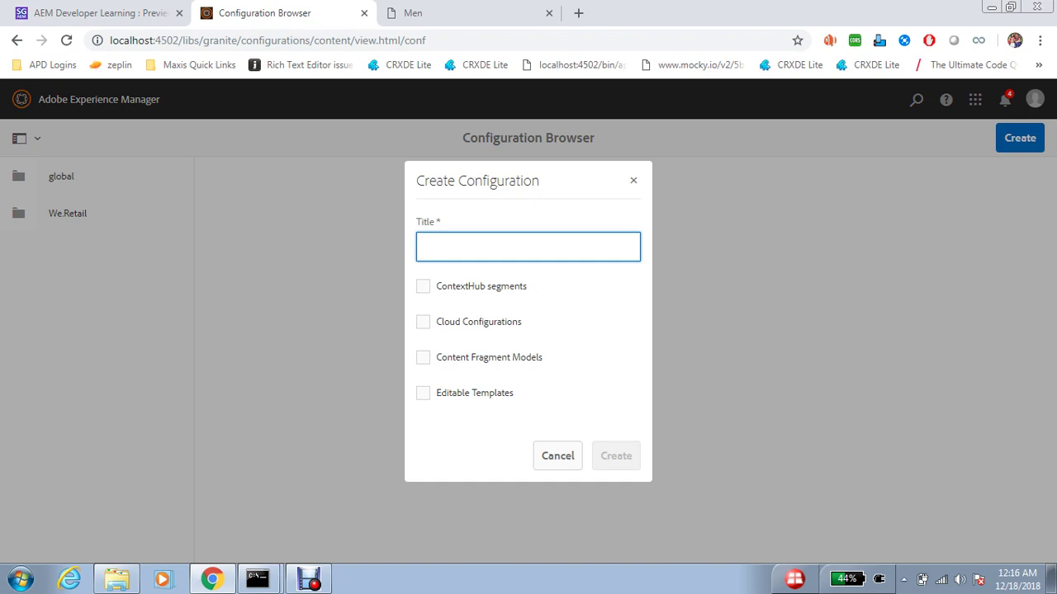
text(Test)
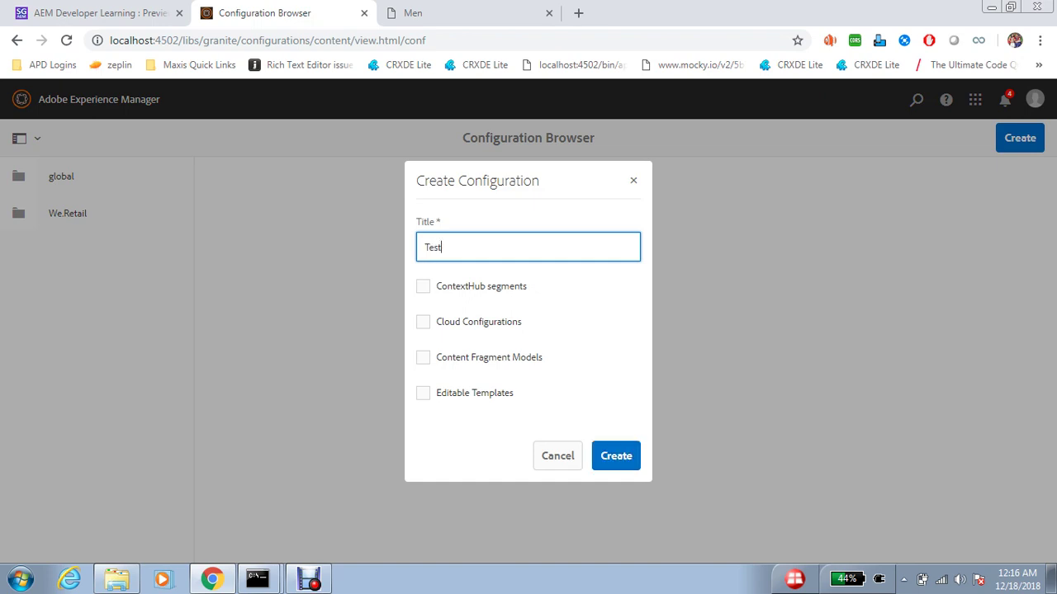
key(BackSpace)
key(BackSpace)
key(BackSpace)
key(BackSpace)
text(test-project)
click(423, 286)
click(616, 456)
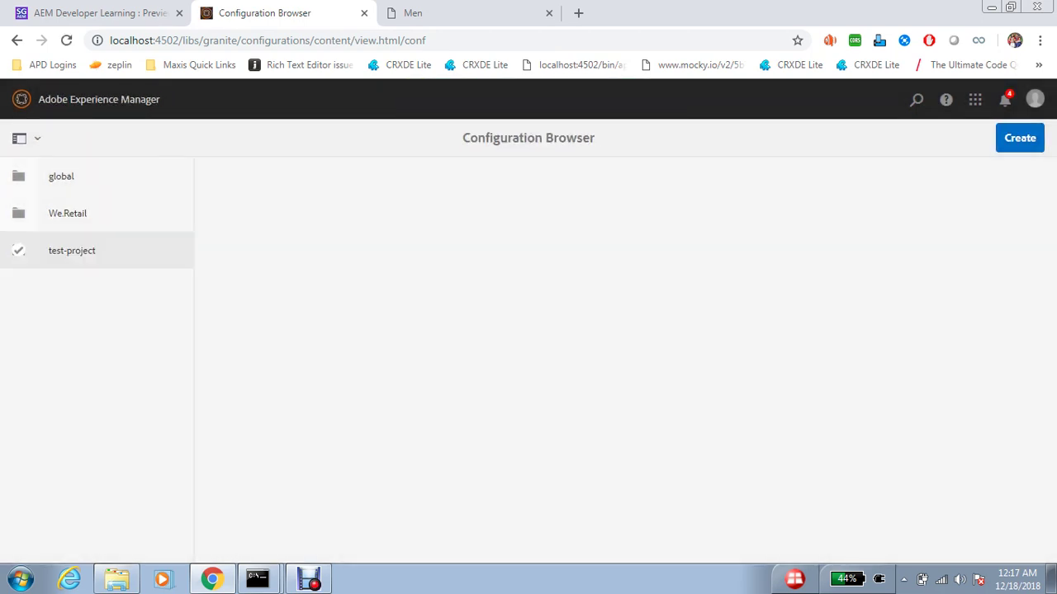
- Retitle the test-project configuration to 'Test Project' and save it
click(18, 251)
click(54, 100)
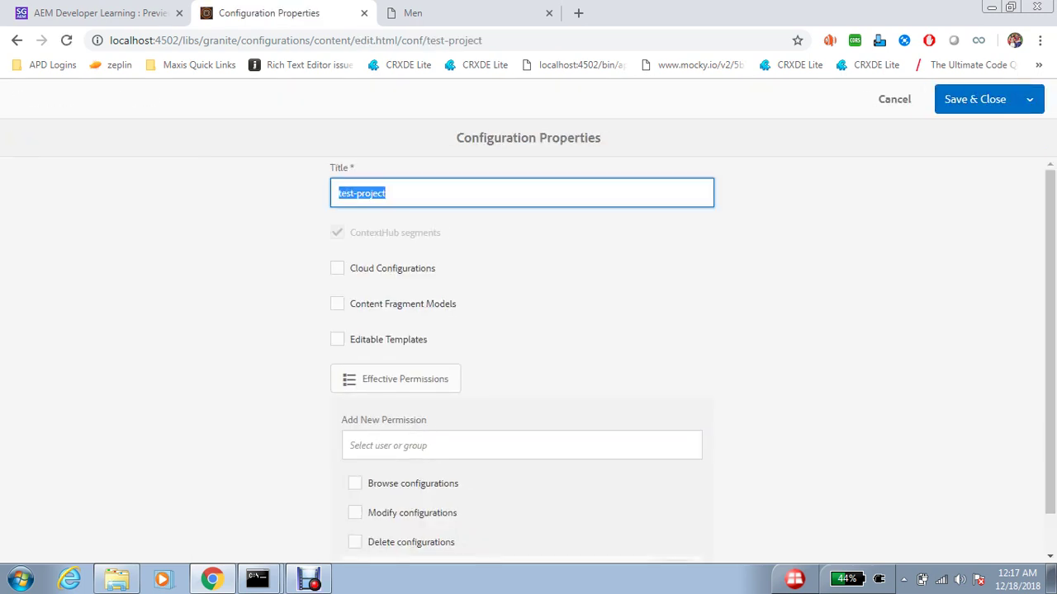
text(Test Proje)
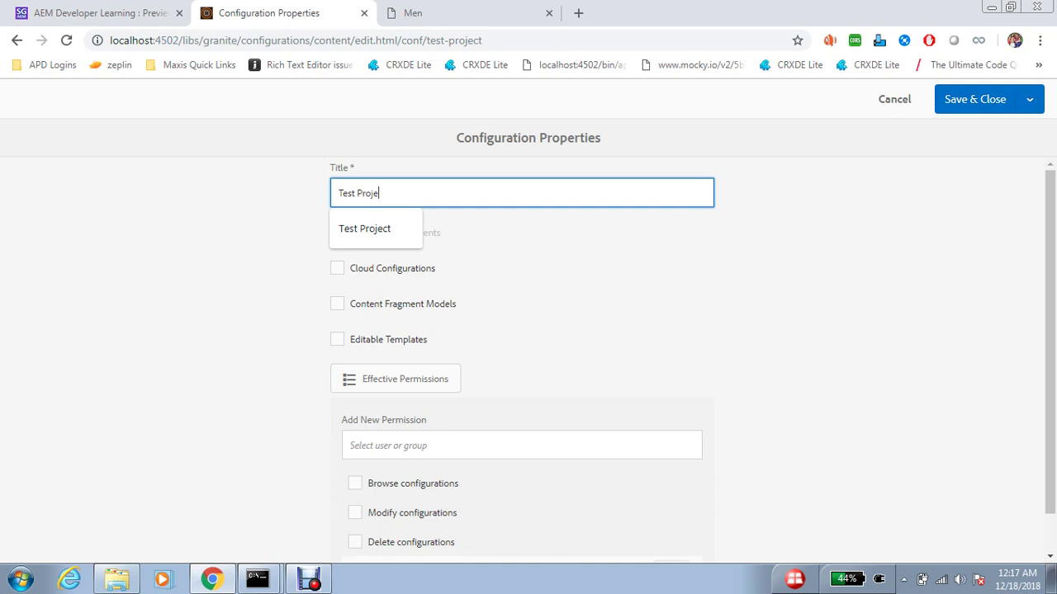
text(ct)
click(976, 99)
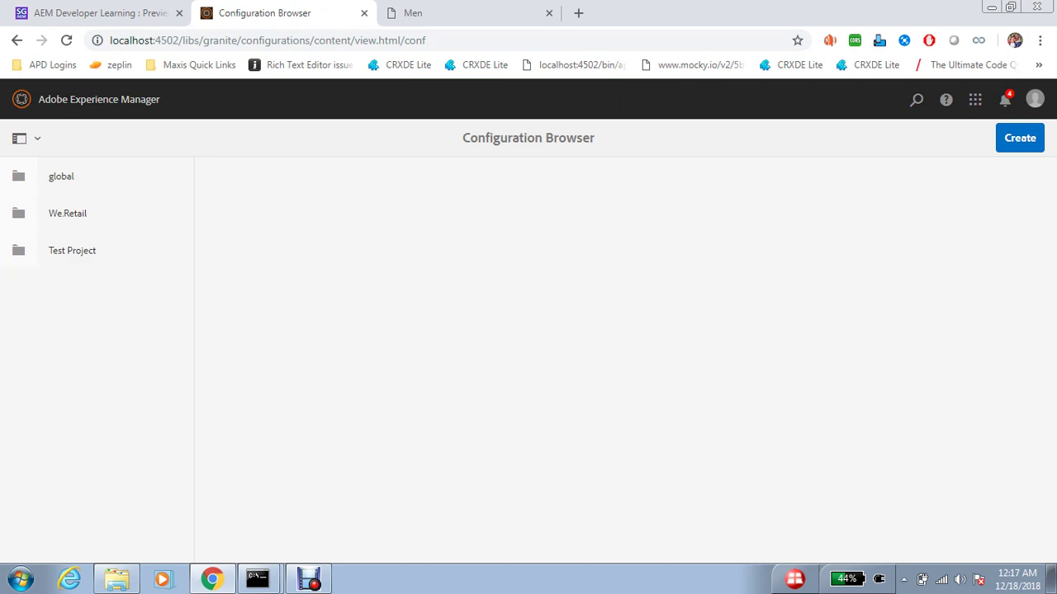
- Go to Personalization > Audiences and open the empty Test Project folder
click(99, 99)
key(Return)
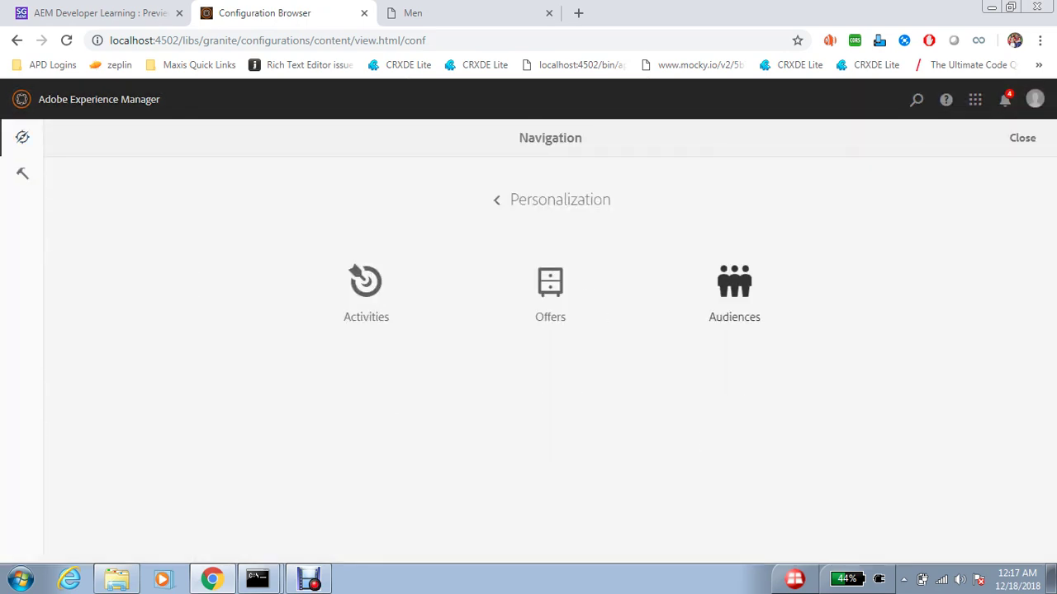
key(Return)
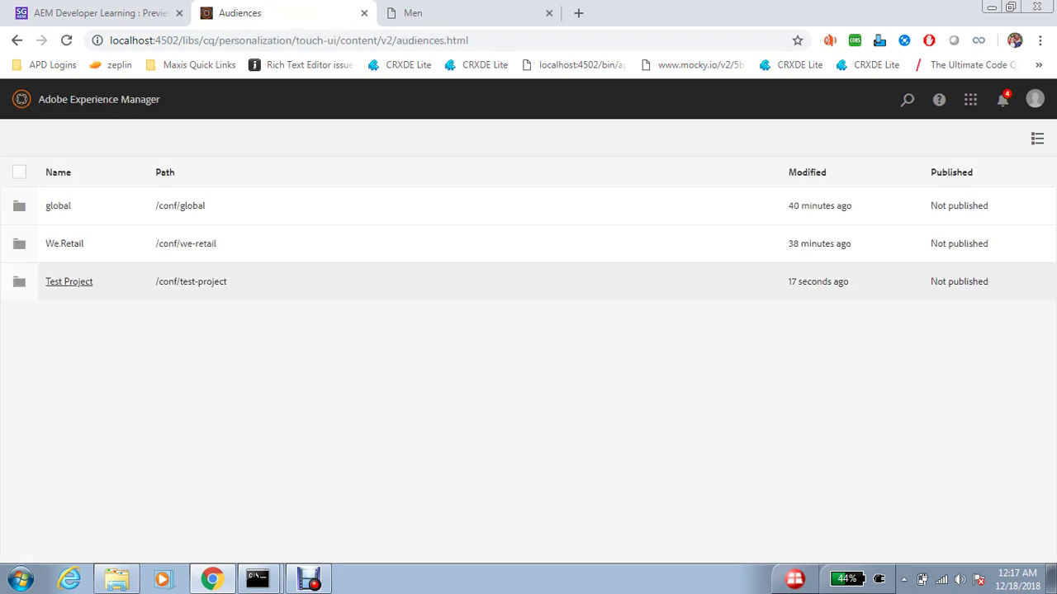
key(Return)
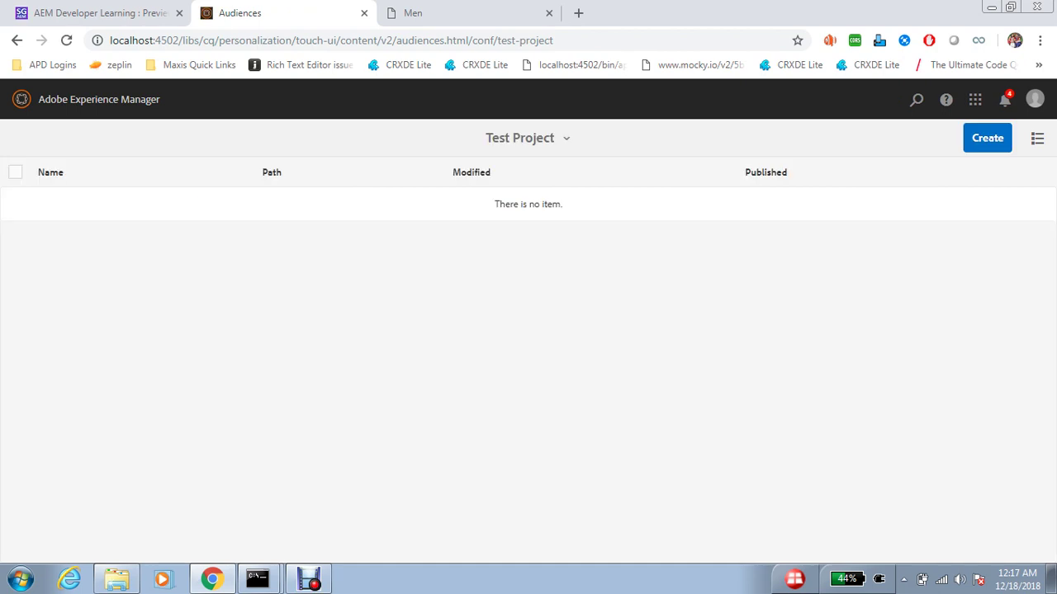
key(Tab)
key(ctrl+shift+Tab)
scroll(528, 330, down, 10)
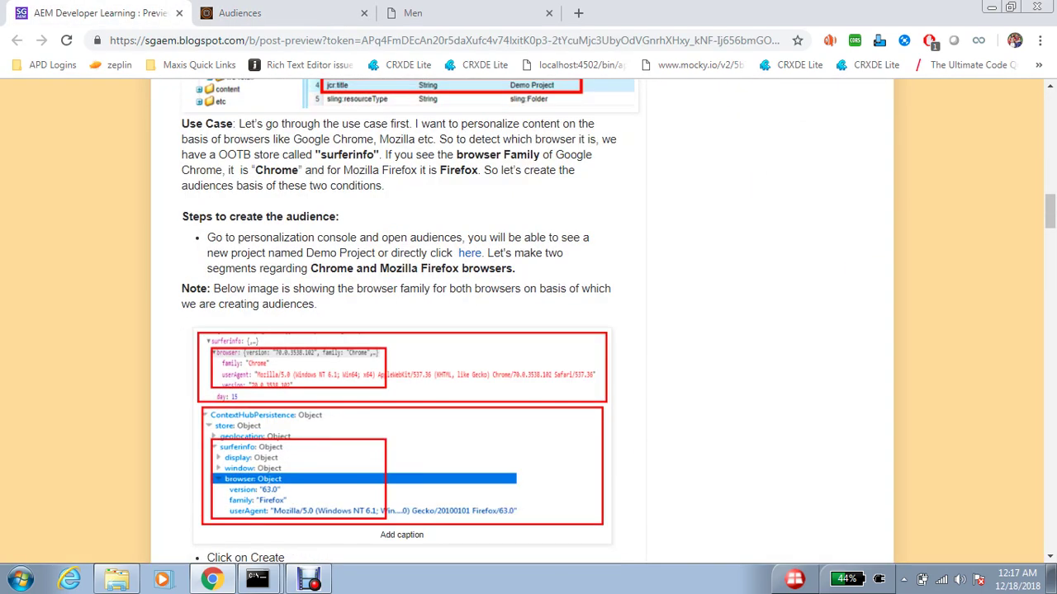
scroll(528, 331, up, 3)
scroll(537, 322, down, 1)
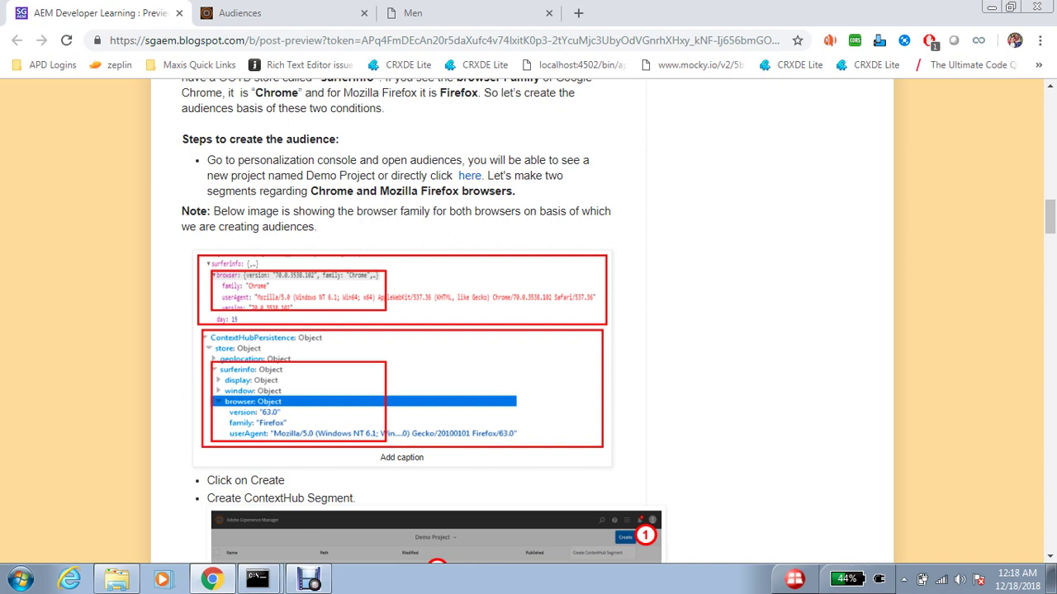
click(239, 12)
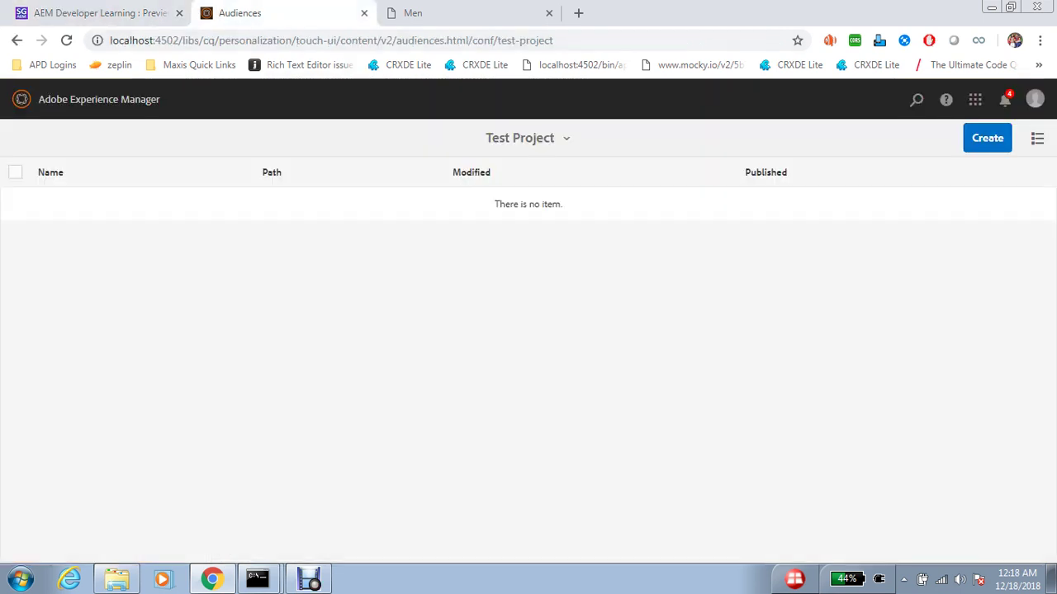
- Create the Chrome-Users ContextHub segment and bring up its AND container's component list
click(987, 138)
click(922, 173)
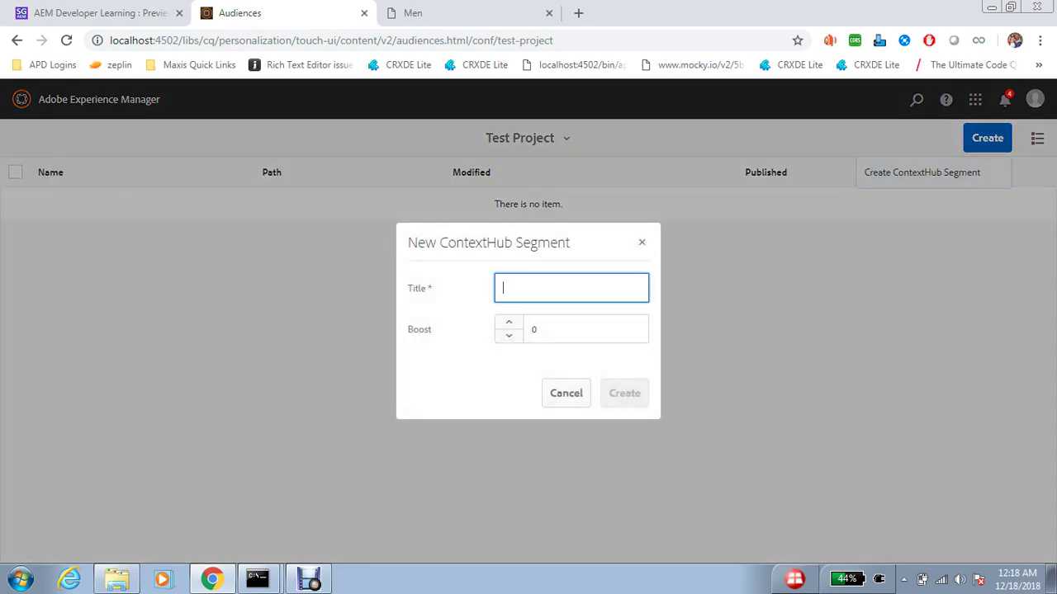
text(Chrome-User)
key(Return)
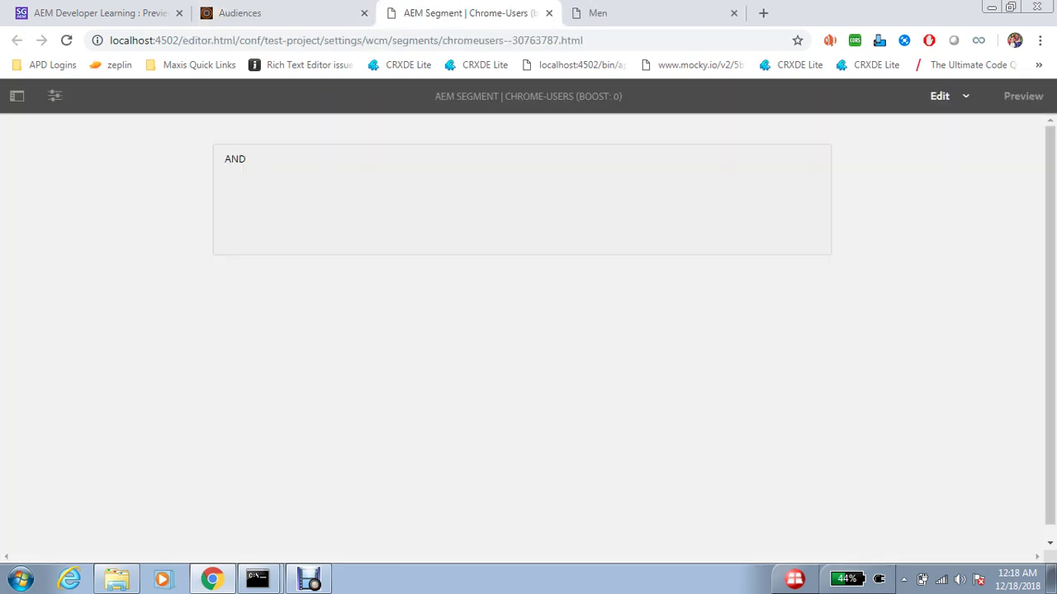
double_click(509, 257)
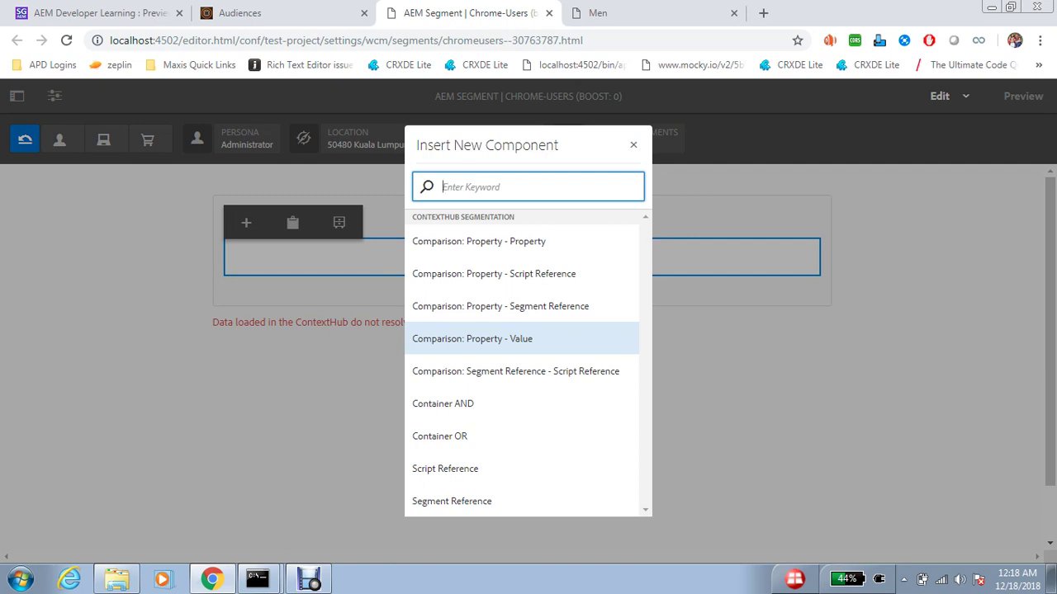
- Insert a Property - Value comparison and look up the surferinfo browser fields in stored data
click(516, 339)
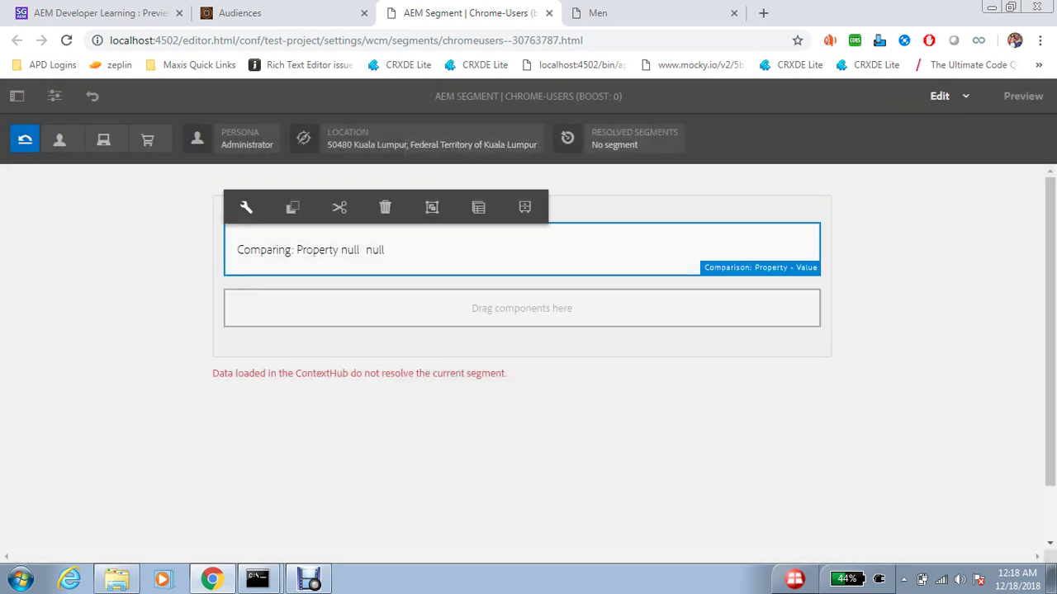
click(245, 207)
click(513, 202)
text(surfer)
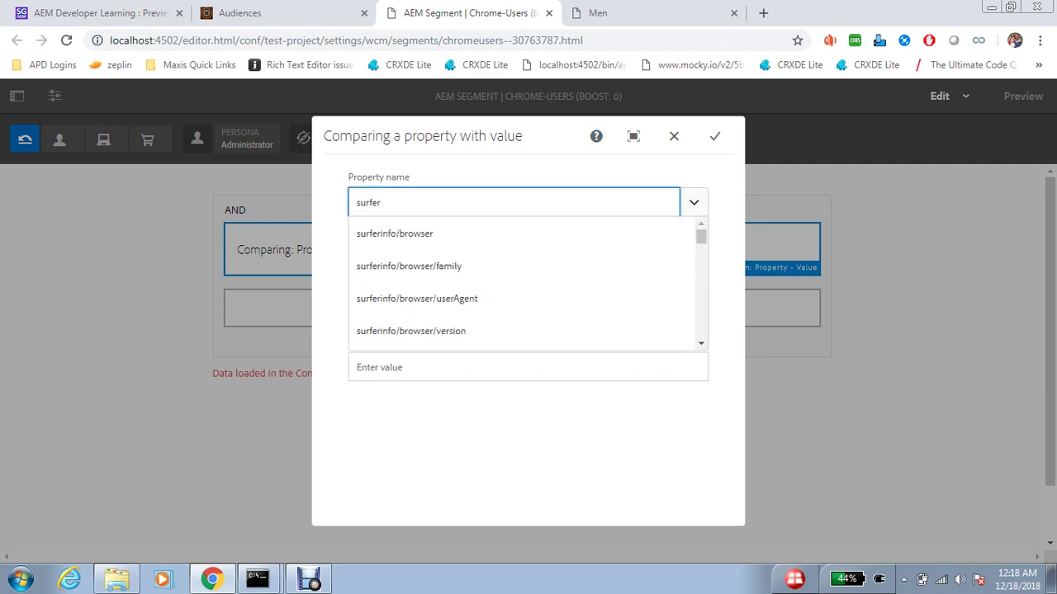
click(644, 12)
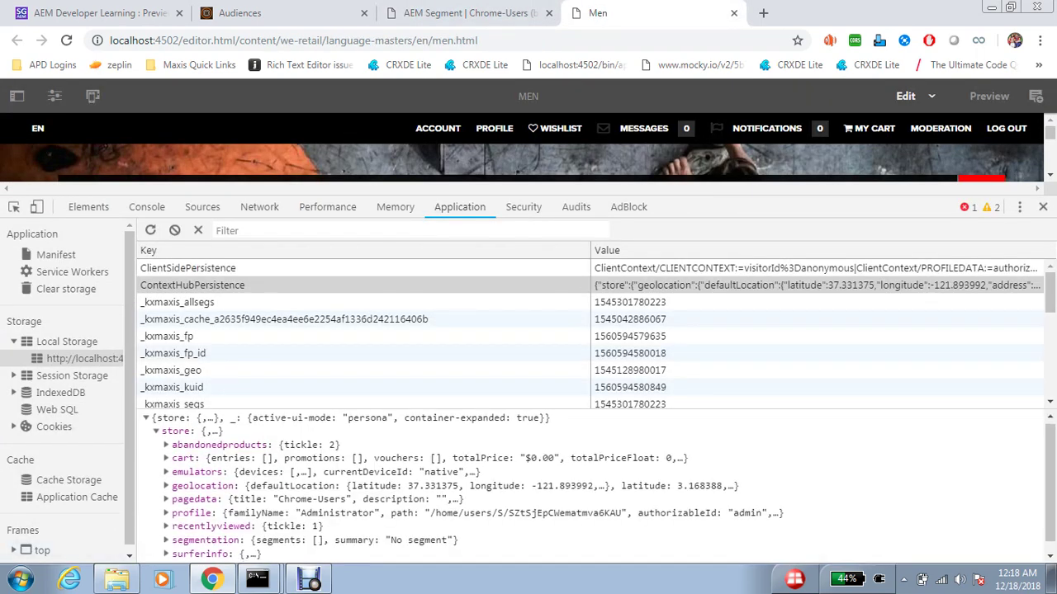
scroll(599, 486, down, 1)
click(166, 543)
scroll(595, 487, down, 4)
scroll(595, 487, up, 2)
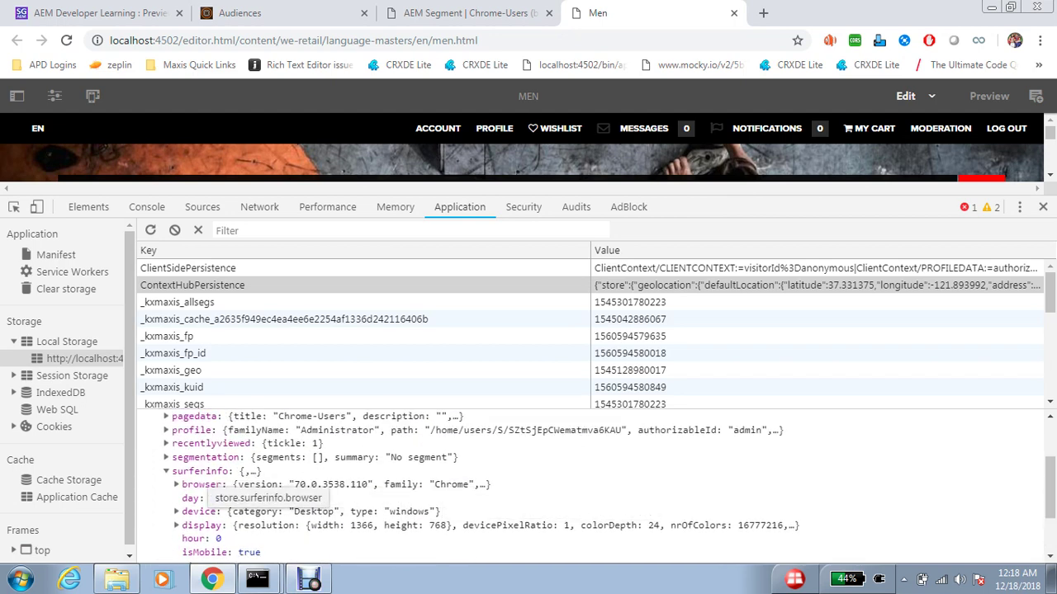
click(467, 13)
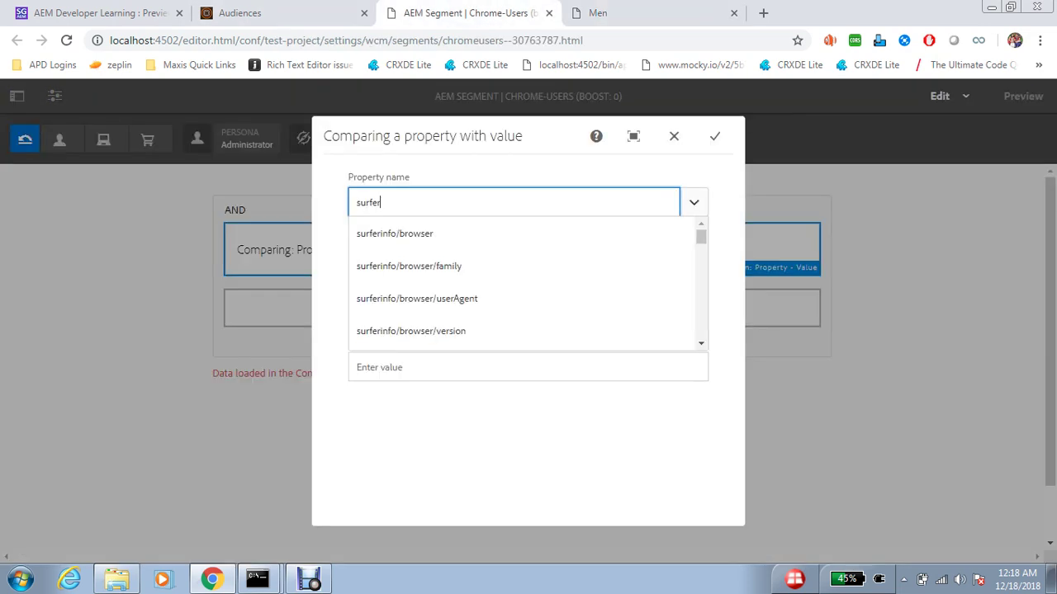
- Set the comparison to surferinfo/browser/family equal Chrome, with data type string
key(Down)
key(Down)
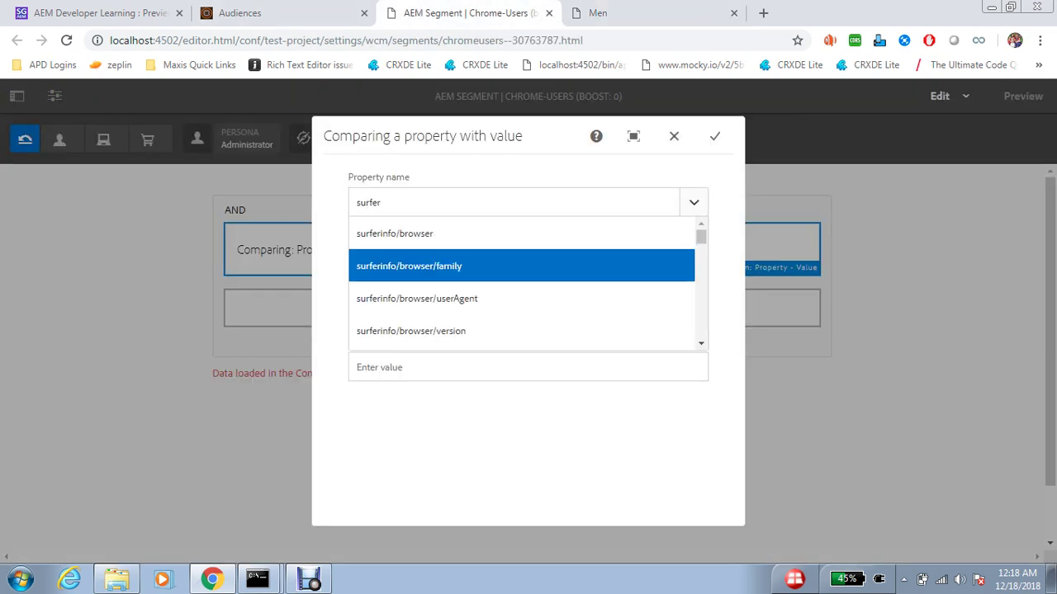
key(Return)
key(Tab)
text(eq)
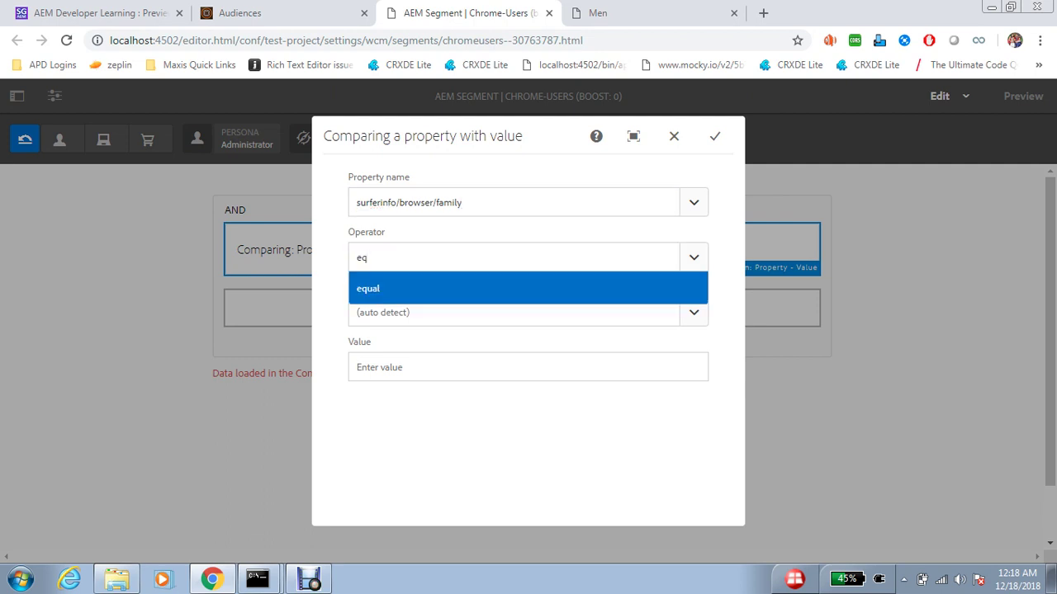
key(Return)
key(Tab)
key(Down)
key(Down)
key(Down)
key(Down)
key(Down)
key(Down)
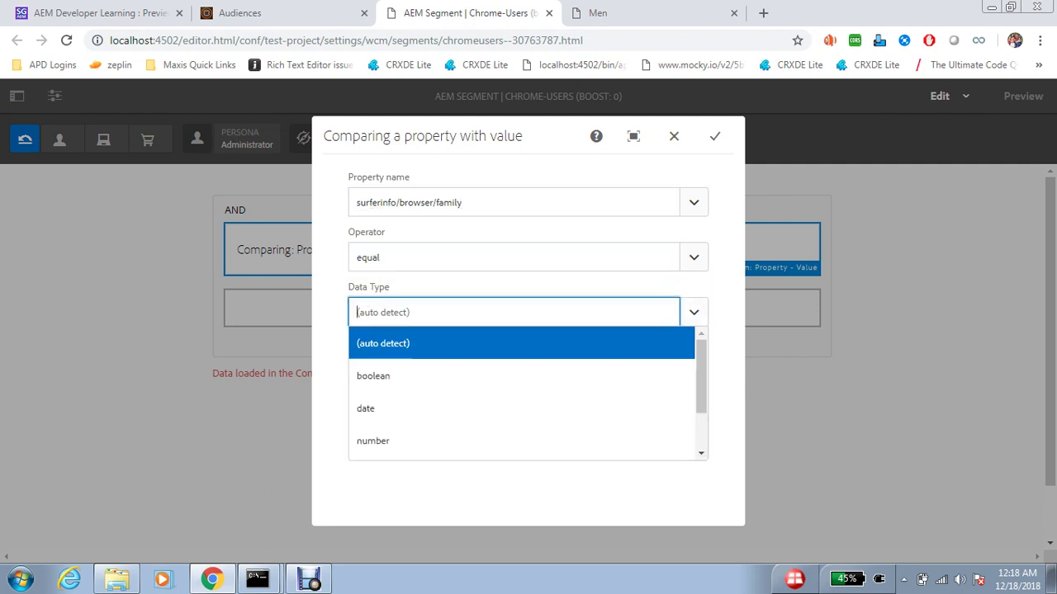
key(Return)
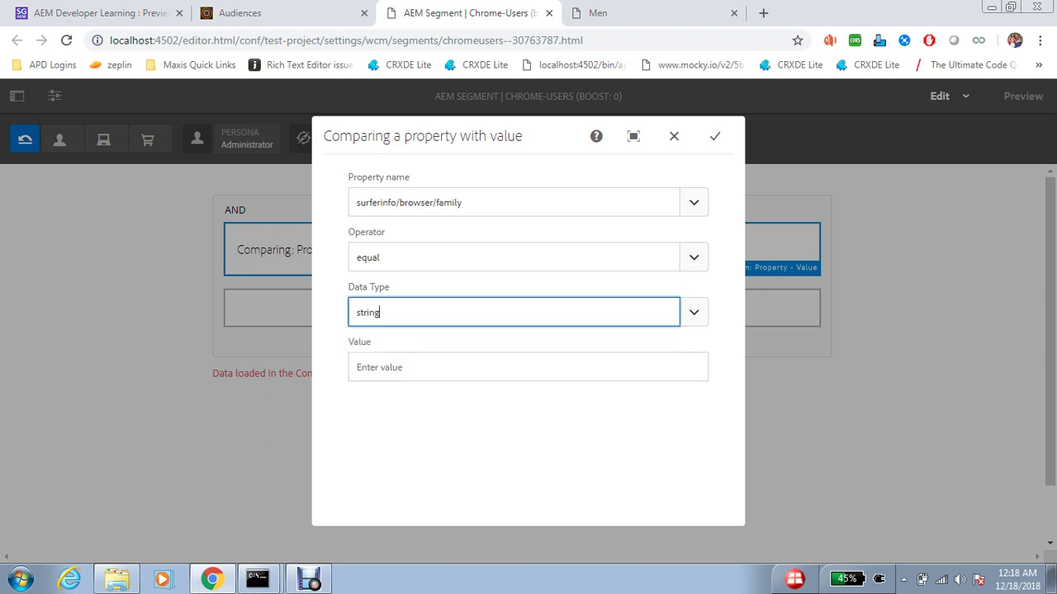
key(Tab)
key(Down)
key(Down)
key(Up)
key(Return)
key(Return)
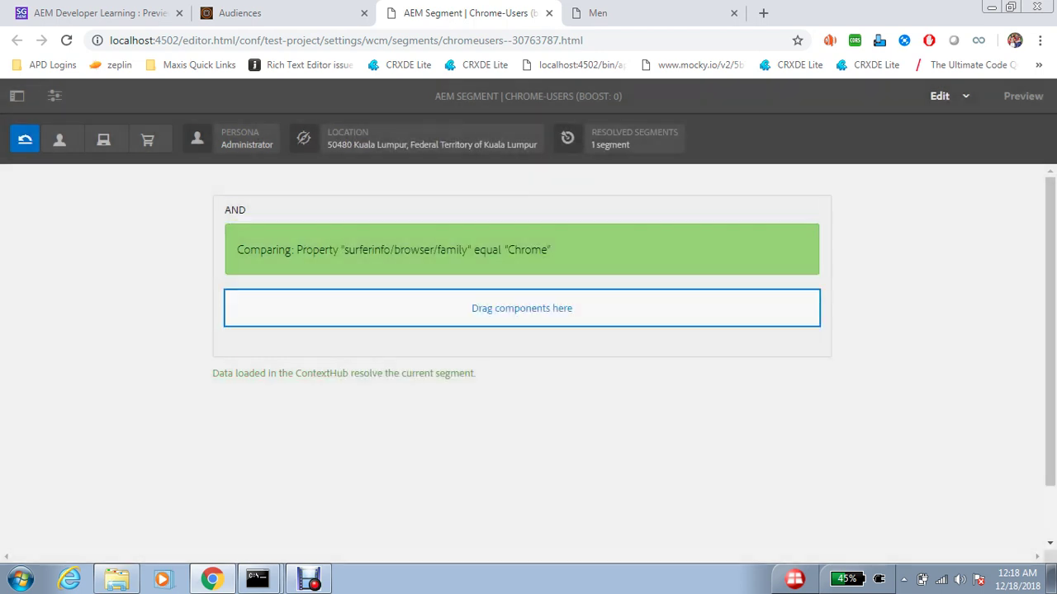
- Open DevTools and show the ContextHubPersistence value in localhost Local Storage
right_click(457, 236)
click(495, 424)
click(524, 206)
click(460, 207)
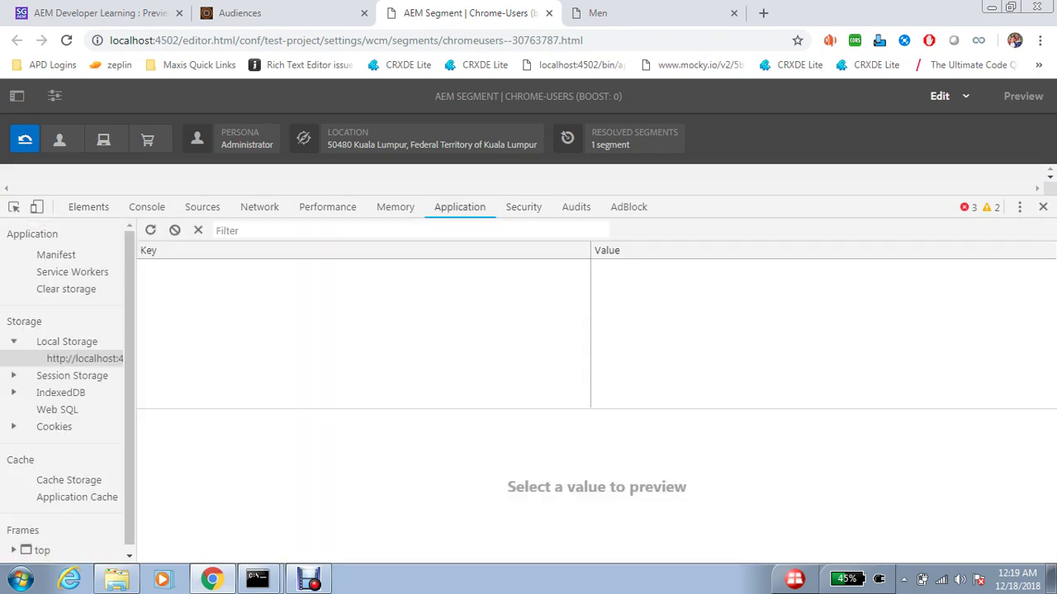
click(187, 268)
click(192, 285)
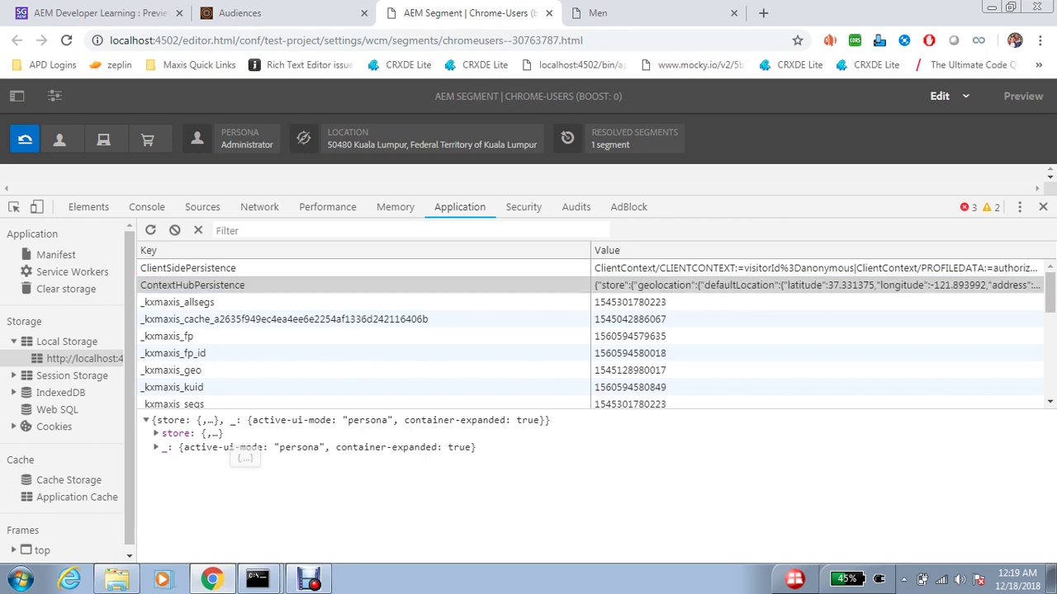
- Expand store > segmentation > segments to find Chrome-Users, then return to the audiences list
click(155, 498)
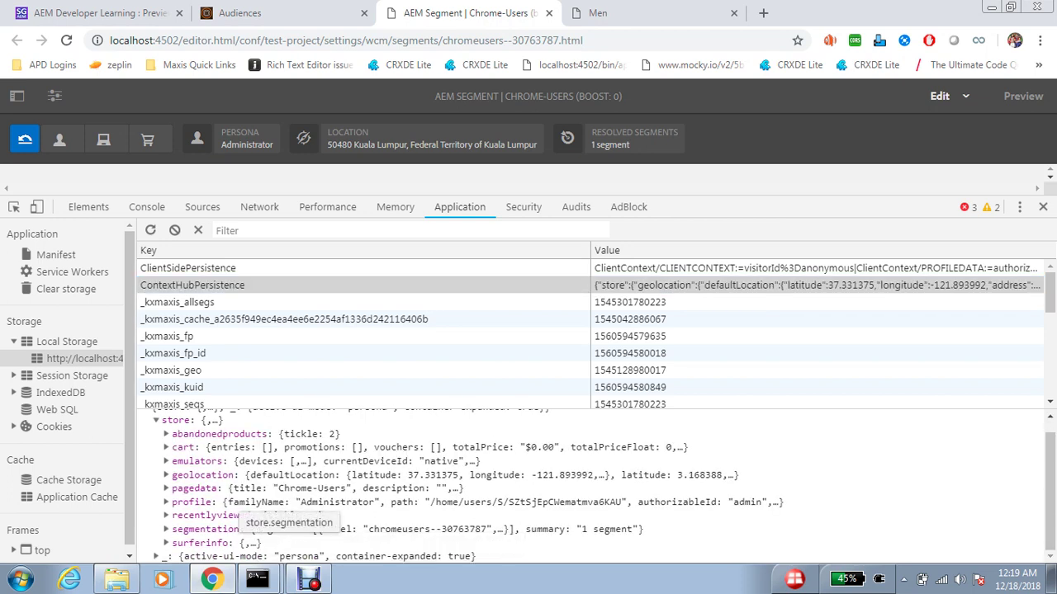
click(239, 530)
scroll(578, 487, down, 1)
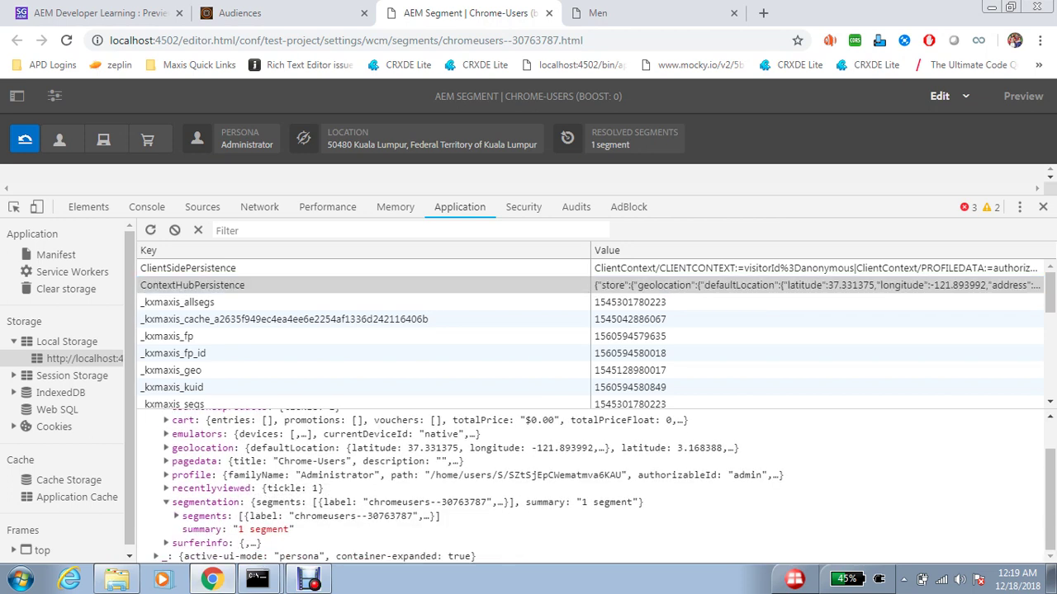
click(176, 516)
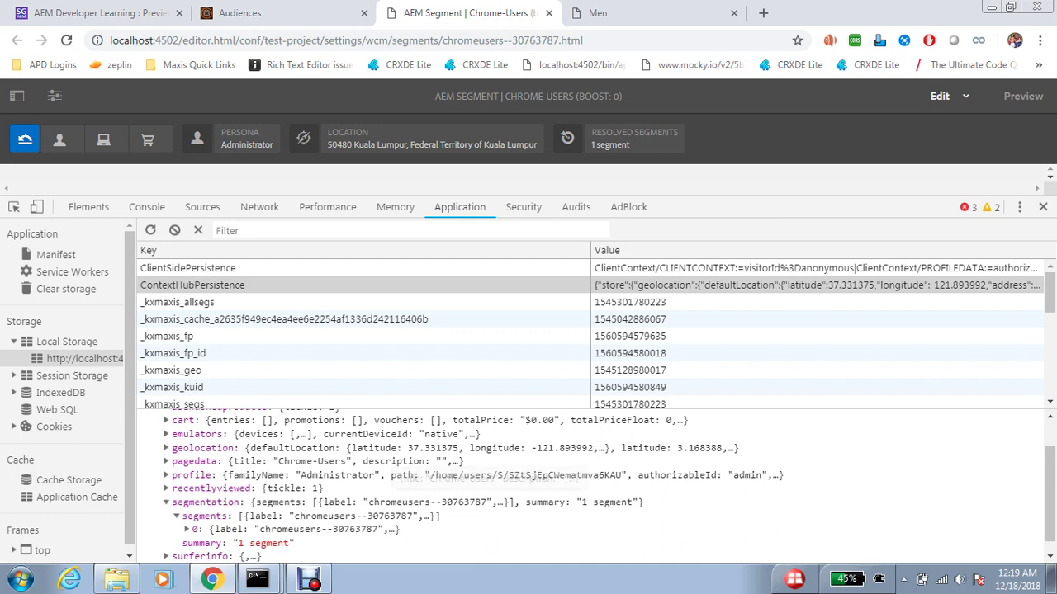
key(ctrl+shift+Tab)
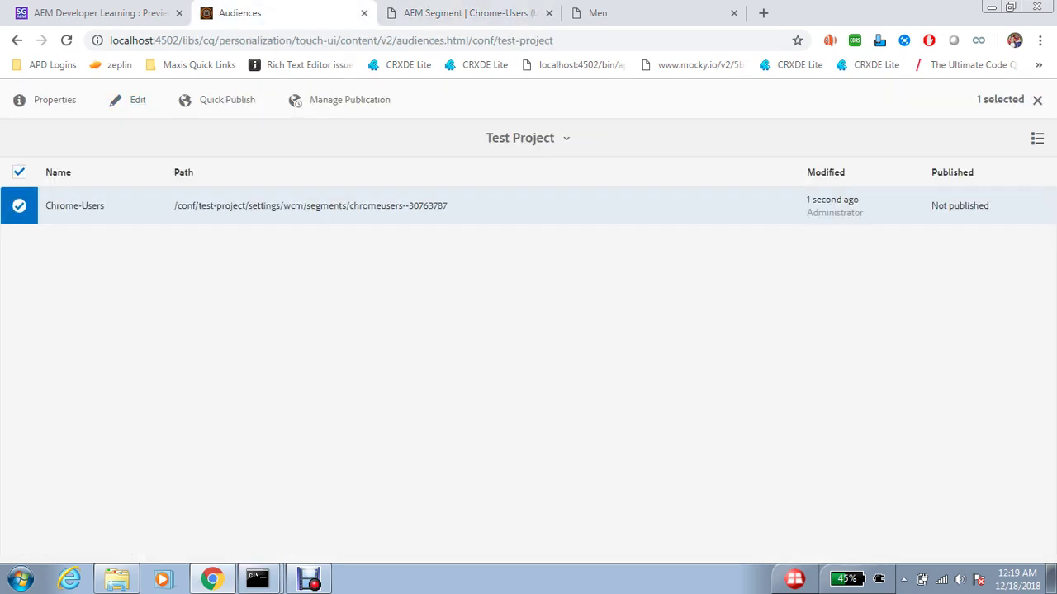
click(19, 205)
- Create the FireFox-Users ContextHub segment and select its new row in Test Project
click(922, 172)
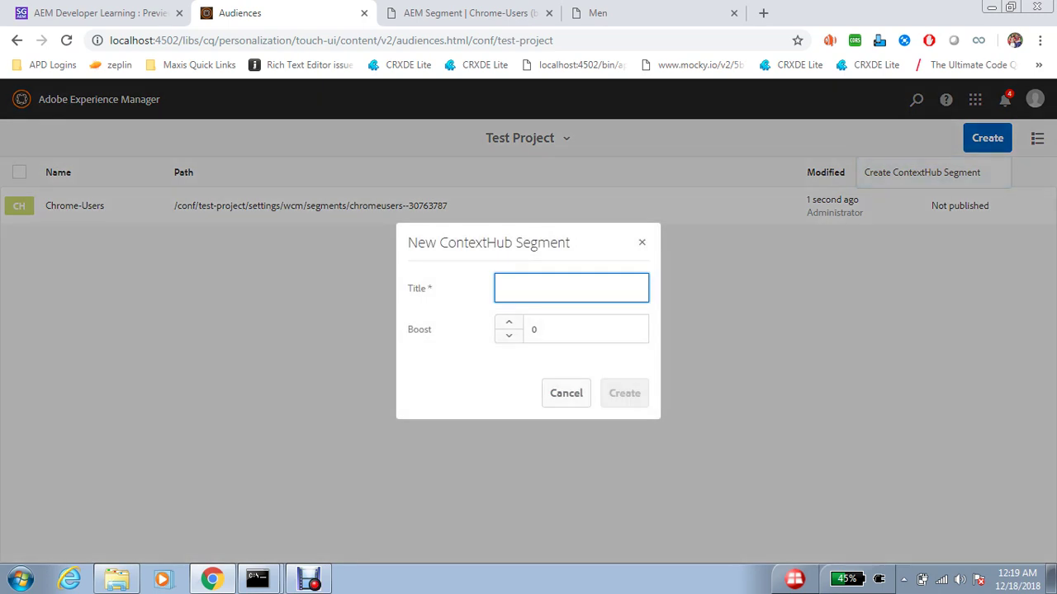
text(FireFox-)
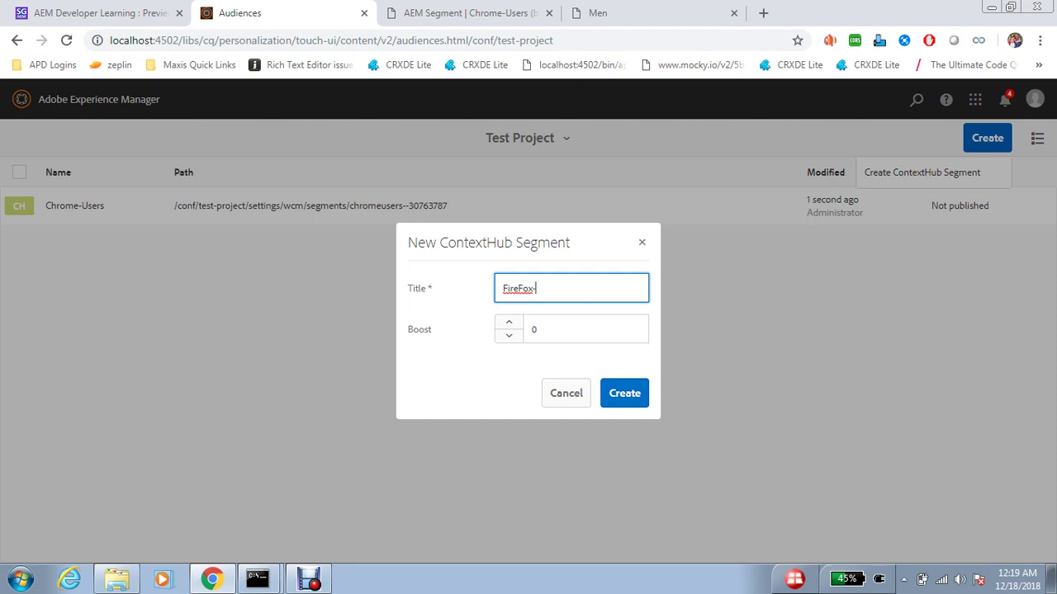
text(Users)
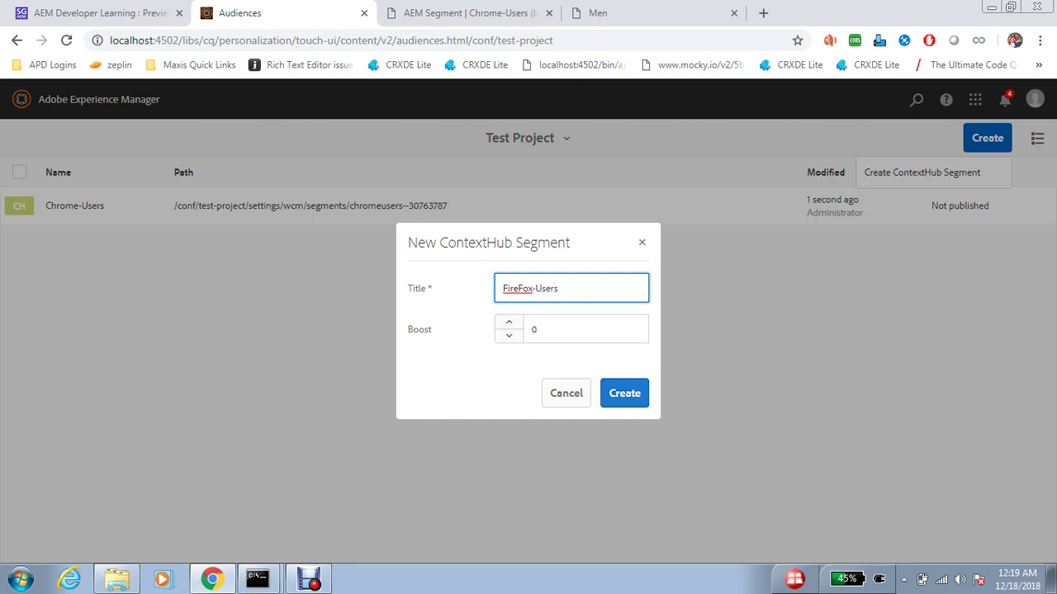
key(Return)
key(Return)
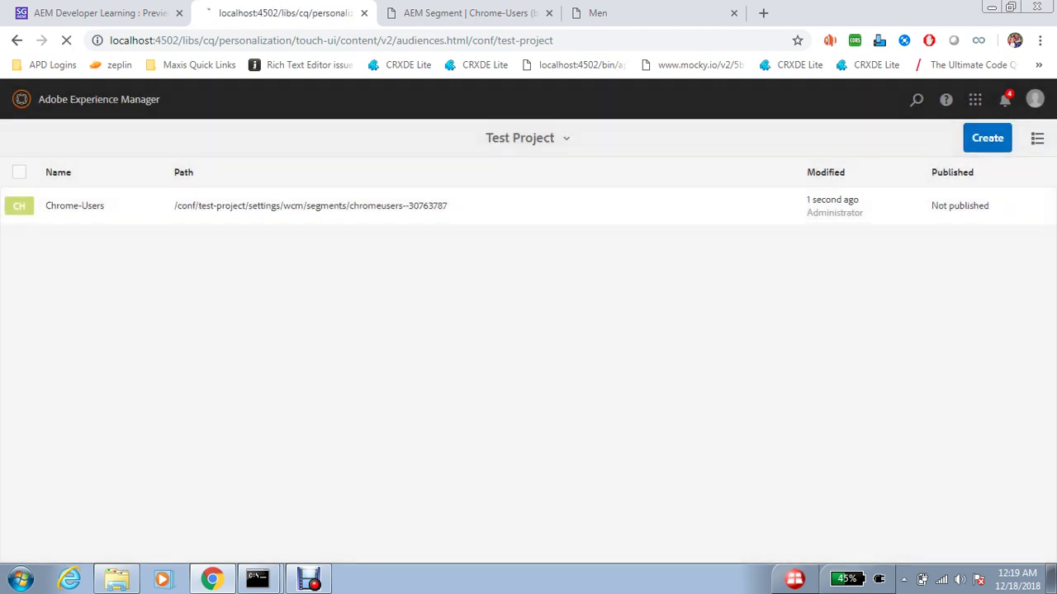
click(19, 244)
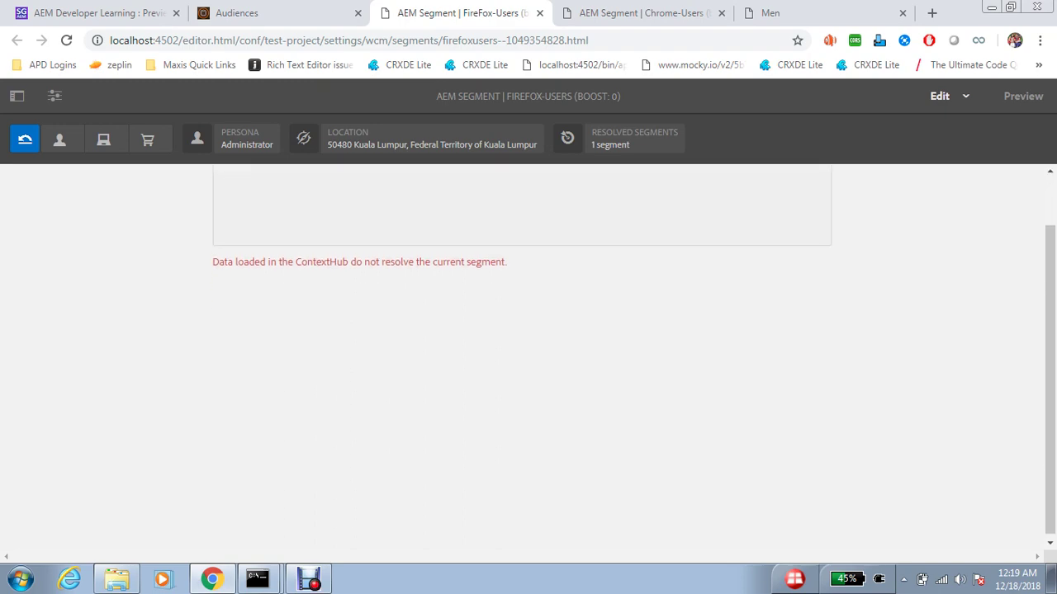
- Insert a Property - Value comparison using the property surferinfo/browser/family
click(17, 96)
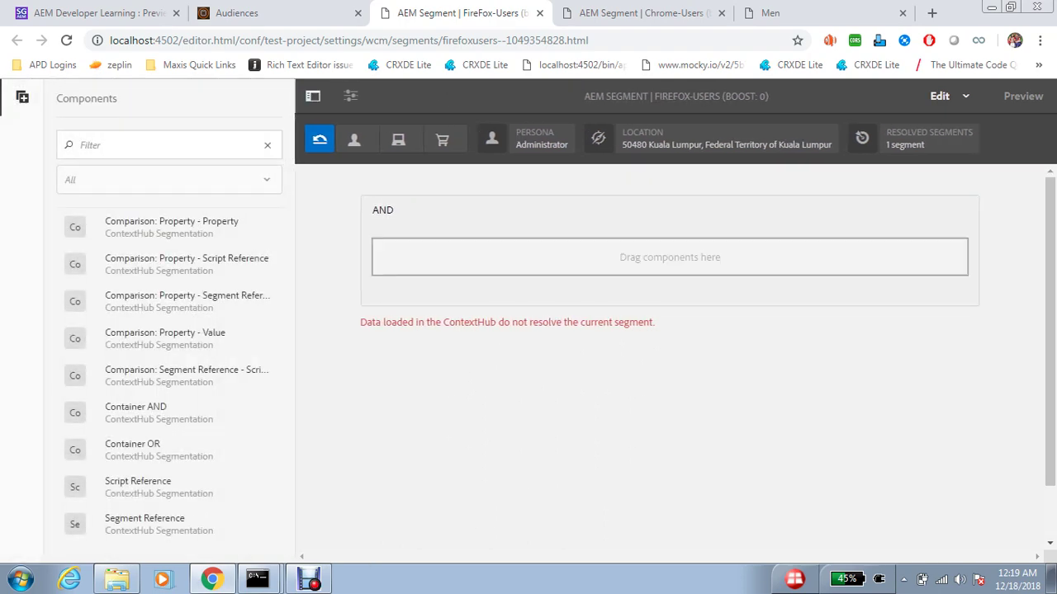
double_click(669, 257)
click(512, 337)
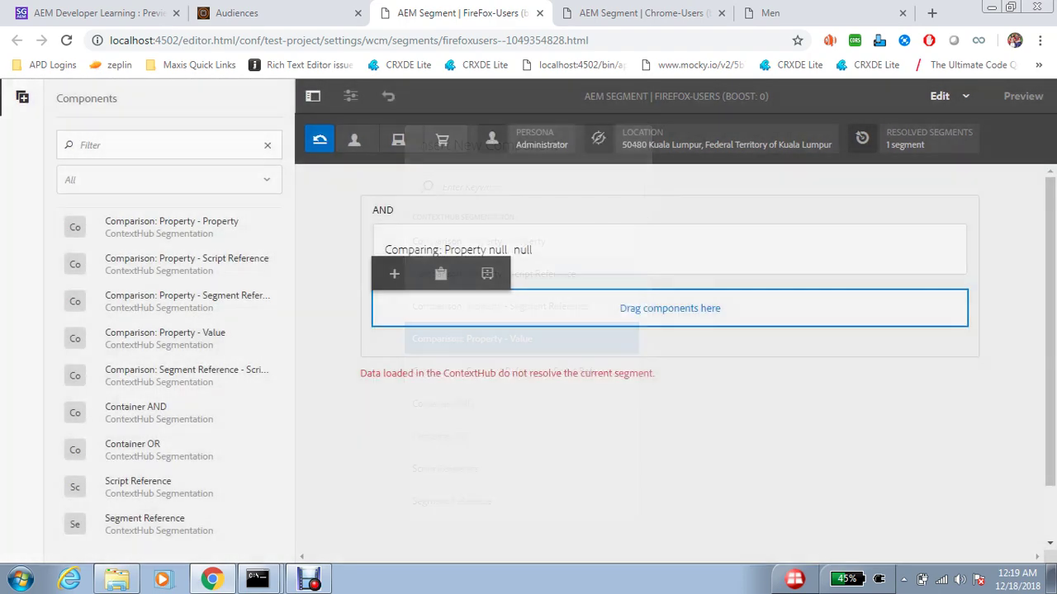
click(394, 207)
text(surfe)
key(Down)
key(Down)
key(Return)
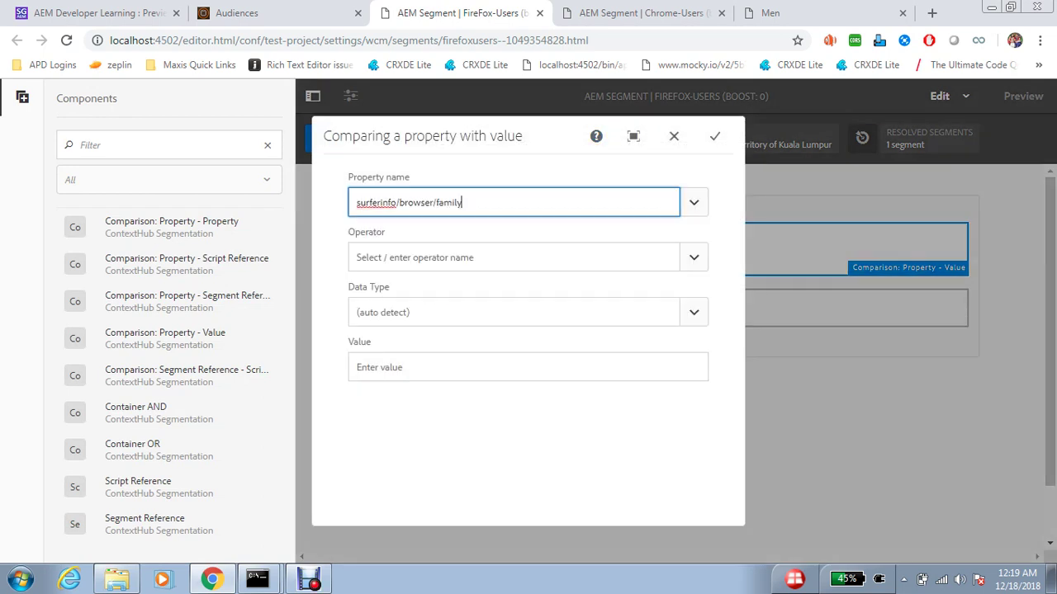
- Set operator equal, data type string and value Firefox, then copy the segment page address
key(Tab)
text(q)
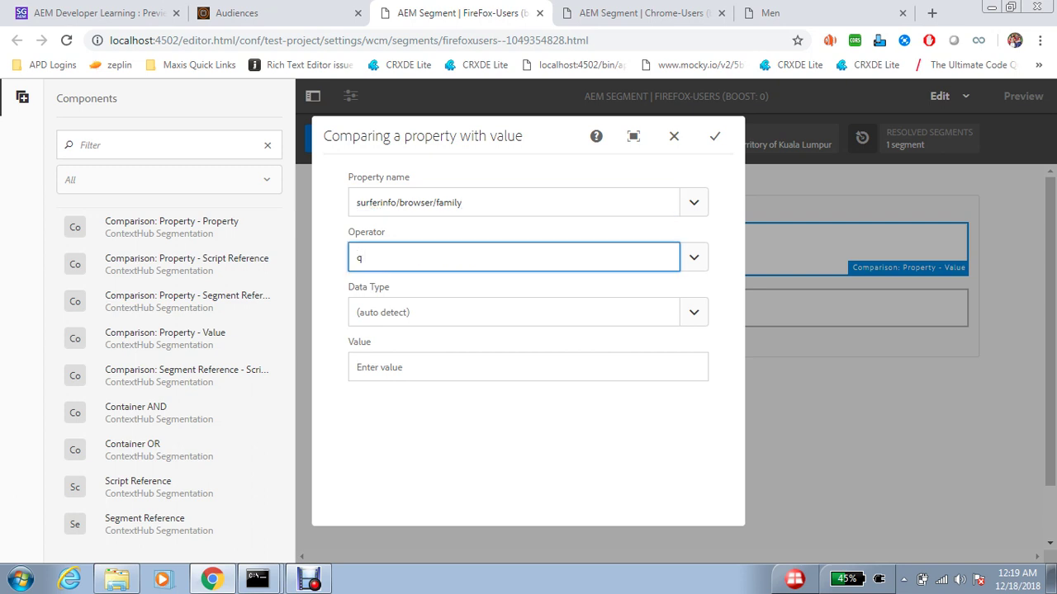
key(BackSpace)
text(e)
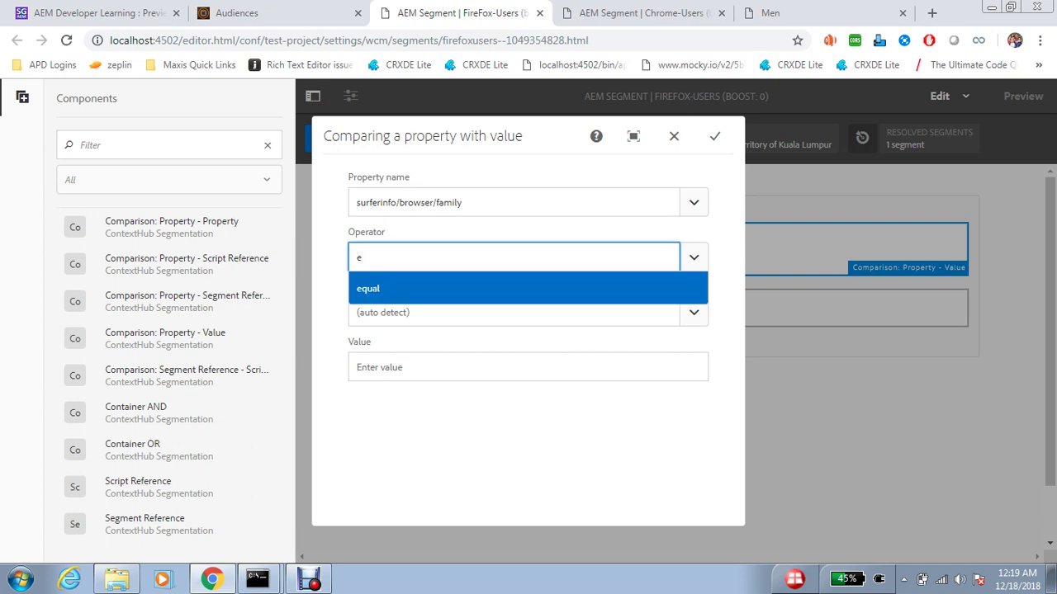
key(Return)
key(Tab)
key(Down)
key(Down)
key(Down)
key(Down)
key(Down)
key(Down)
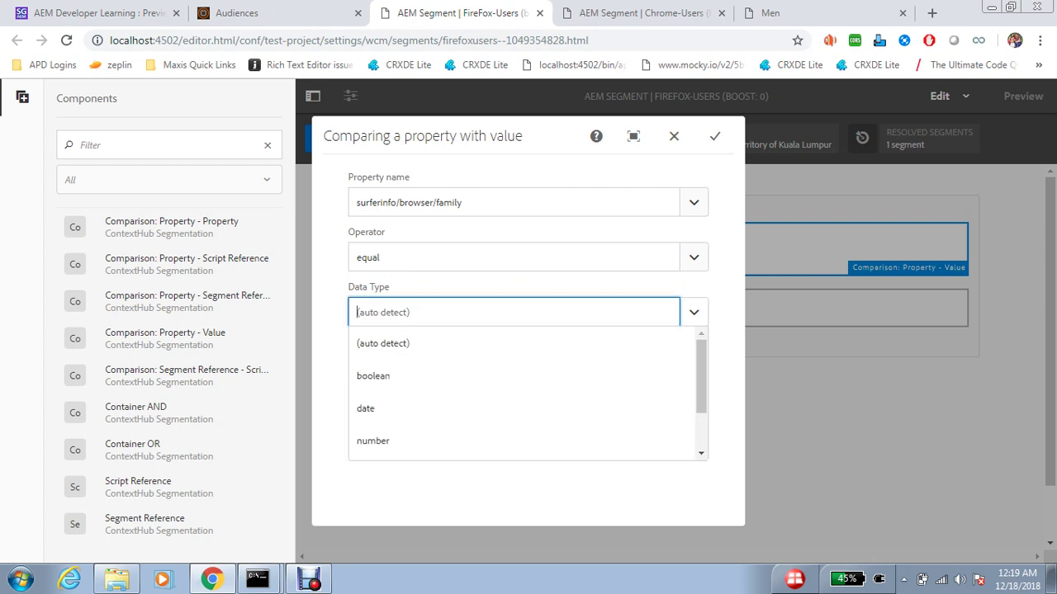
key(Return)
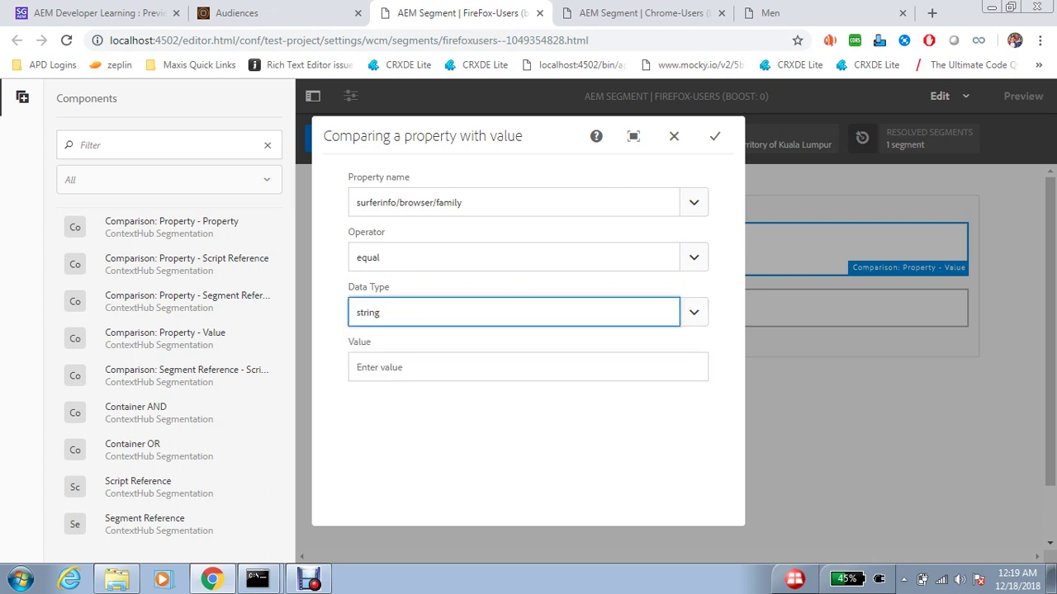
key(Tab)
key(Down)
key(Down)
key(Return)
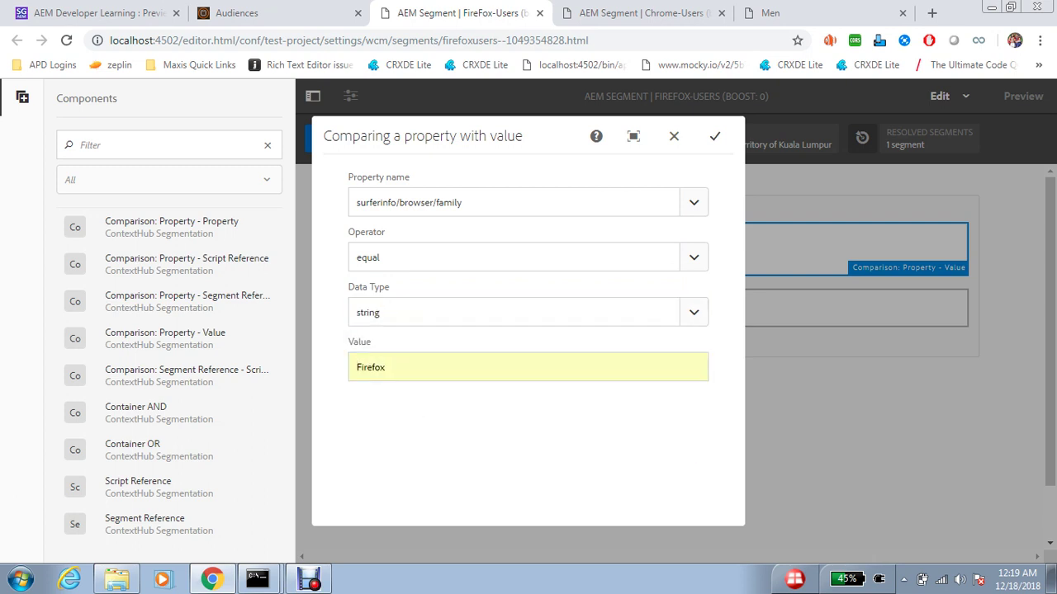
key(Return)
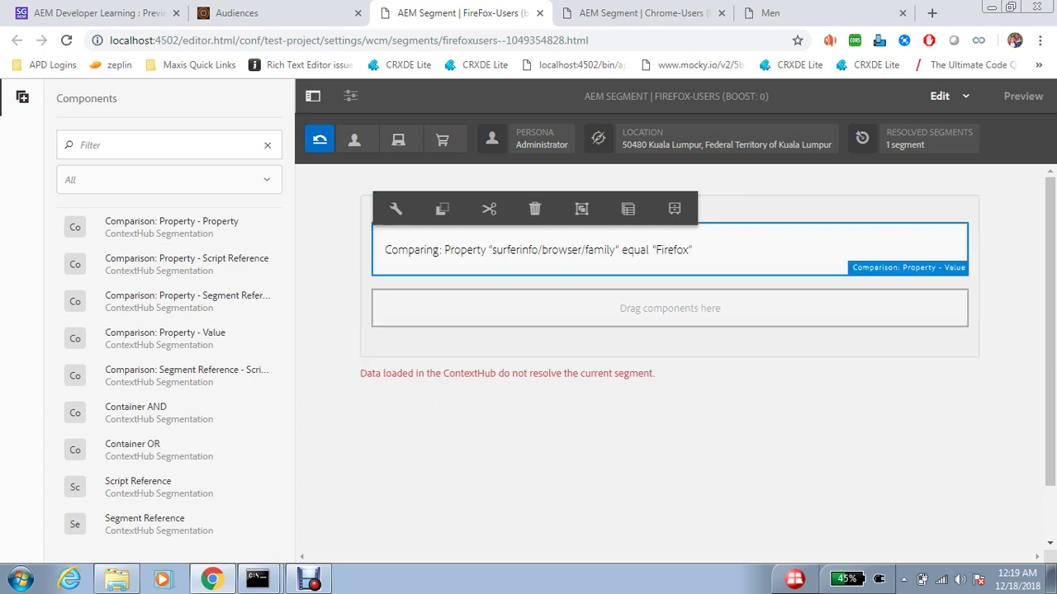
key(ctrl+l)
key(ctrl+c)
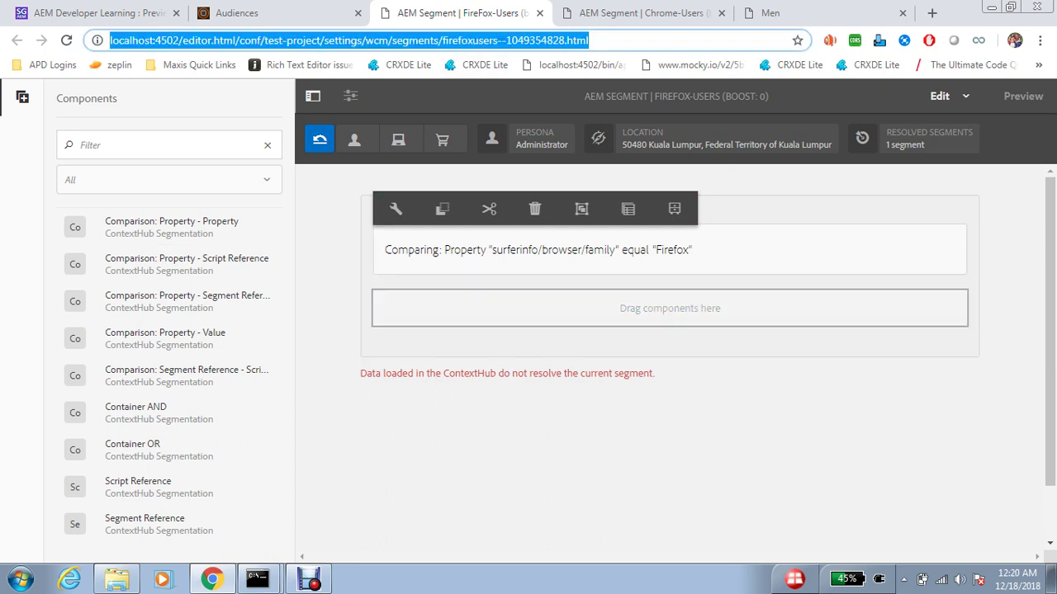
key(super)
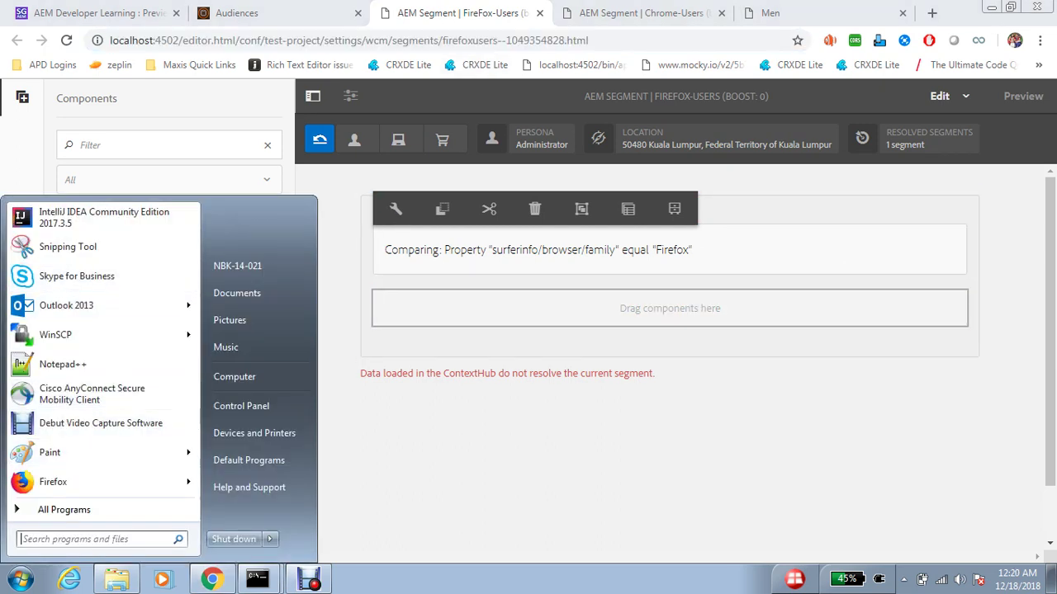
- Load the copied segment URL in Firefox to confirm FireFox-Users resolves, then return to Chrome
key(Return)
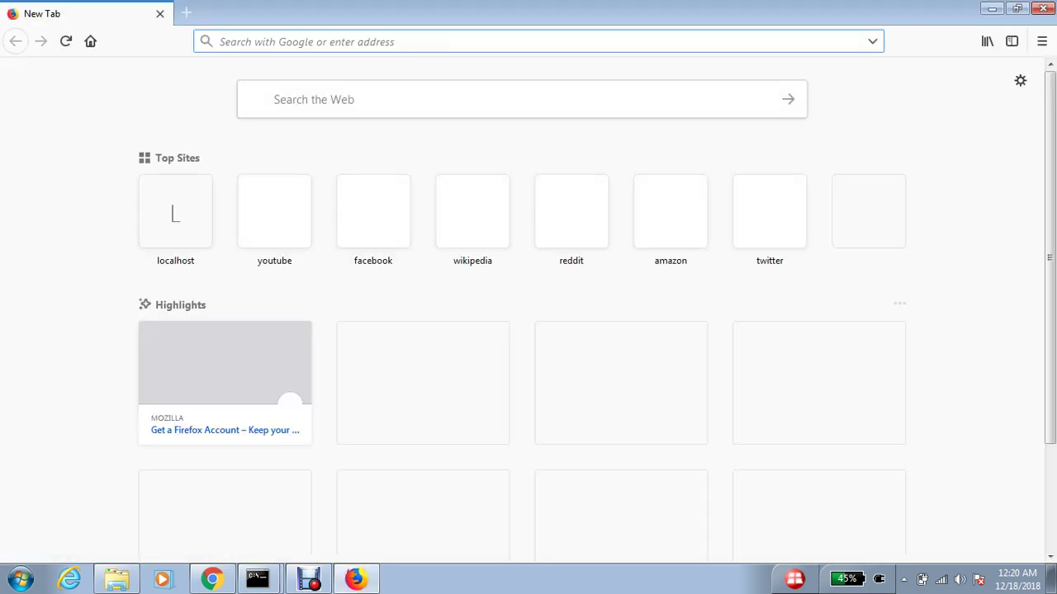
key(Tab)
key(Return)
key(ctrl+v)
key(Return)
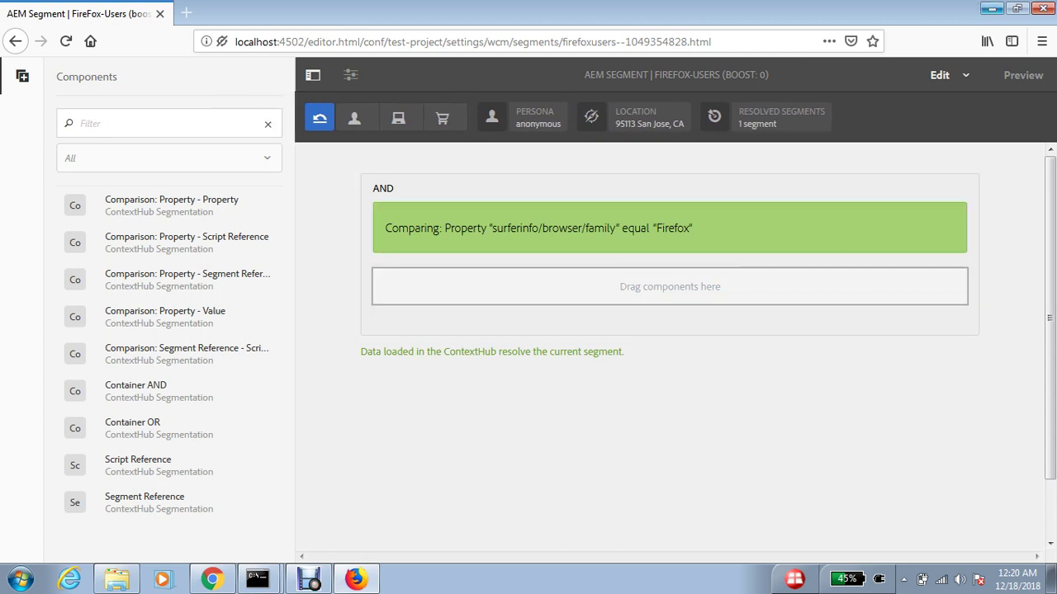
click(992, 9)
- Return from the audiences list to the Personalization Activities console listing We.Retail and Test Project
key(ctrl+shift+Tab)
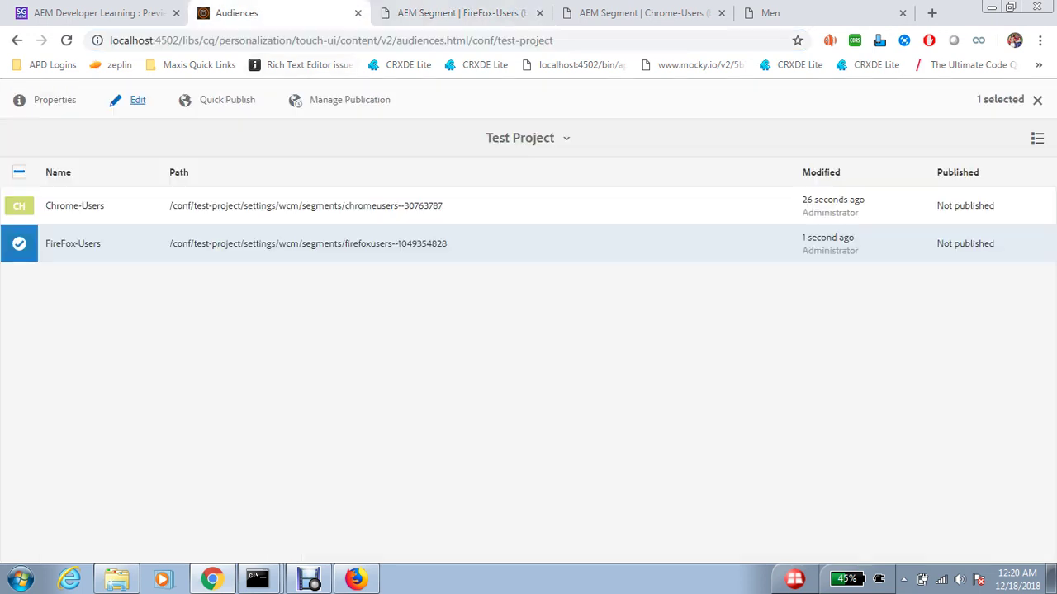
key(alt+Left)
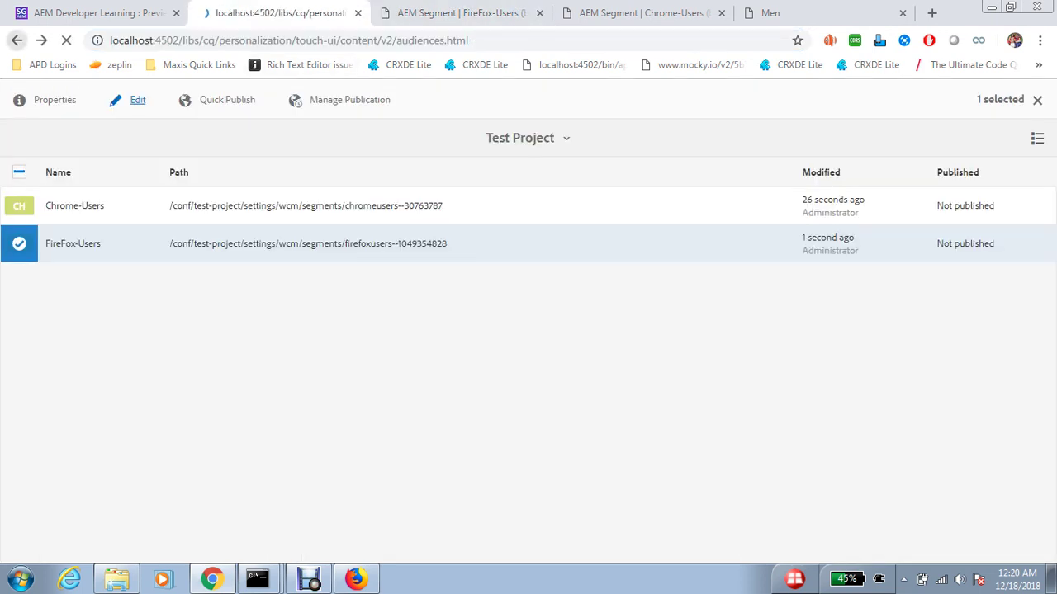
click(99, 99)
click(366, 285)
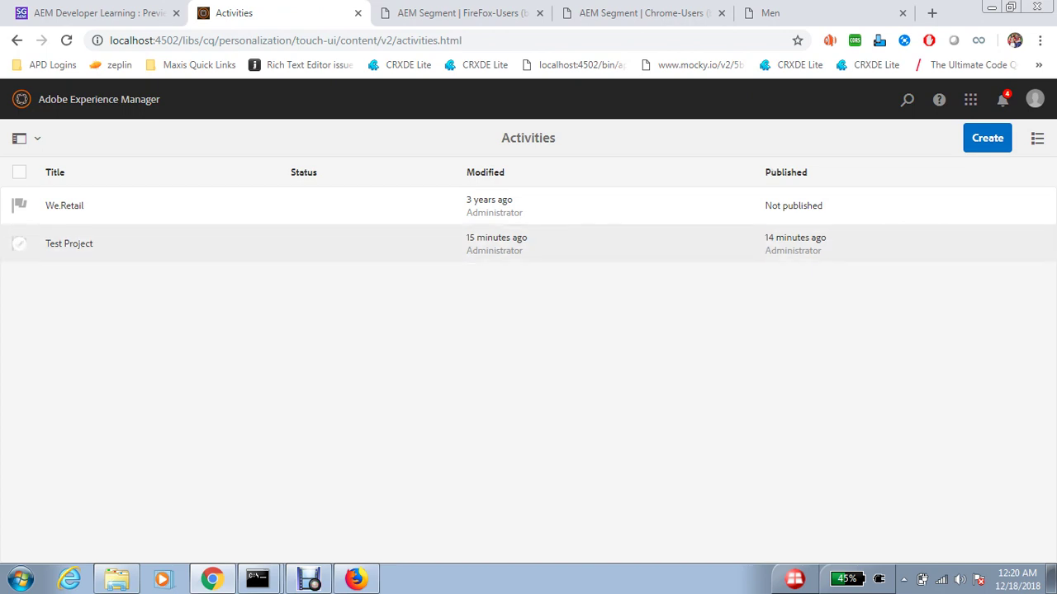
- Delete the existing Test Project activity, forcing the deletion
click(19, 243)
click(303, 99)
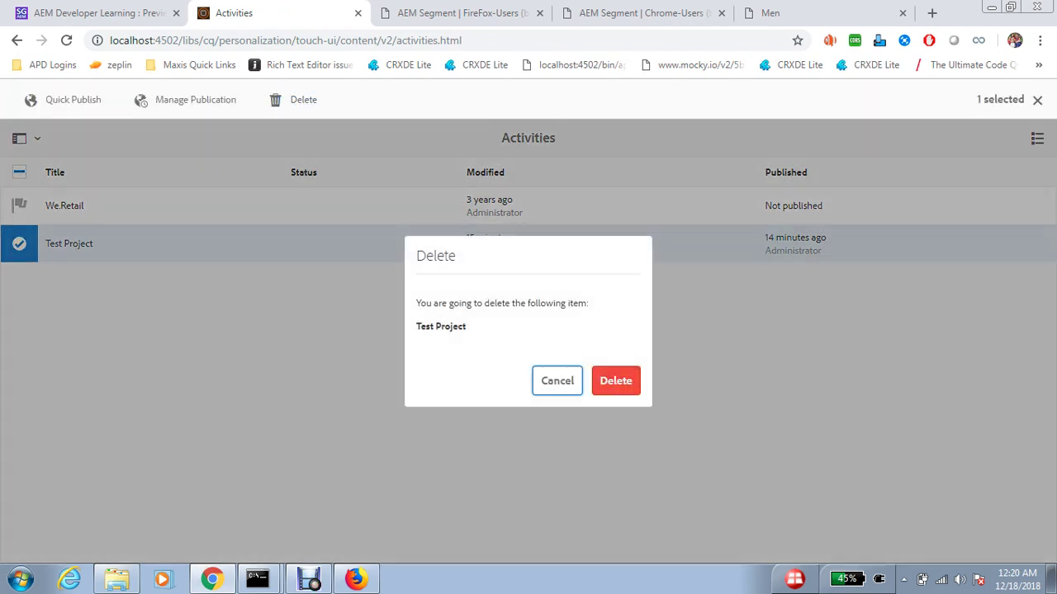
click(616, 380)
click(600, 359)
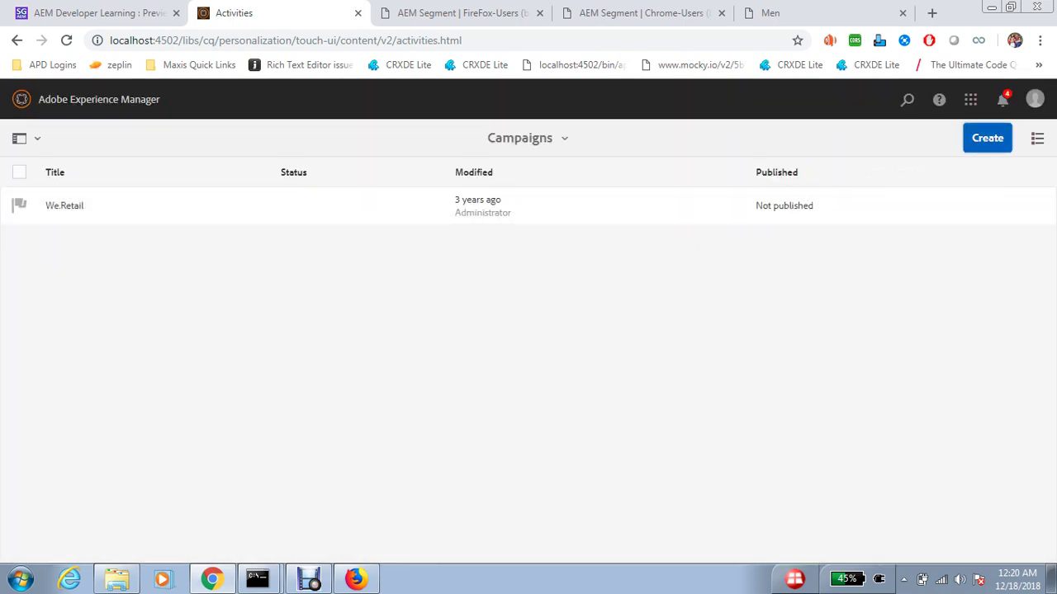
- Create a new brand titled 'Test Project' from the Brand template
click(988, 137)
click(890, 172)
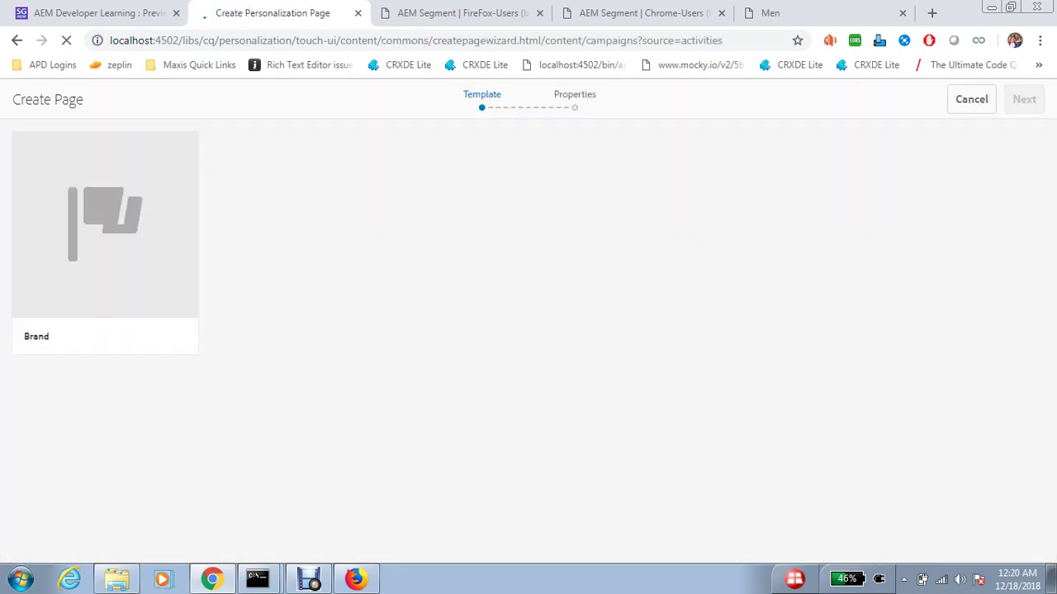
click(105, 239)
click(1024, 99)
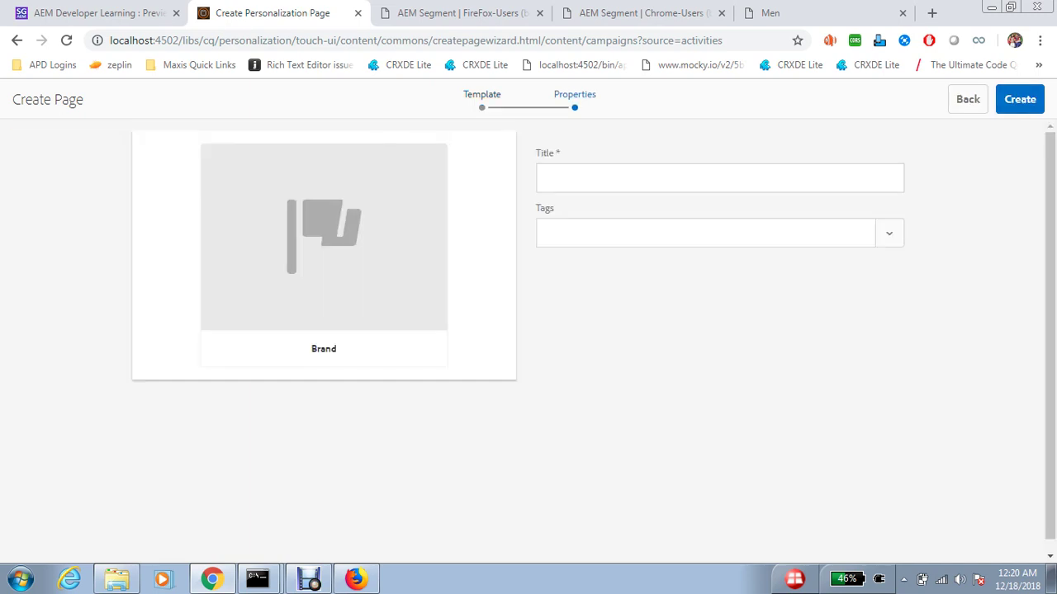
click(545, 179)
text(T)
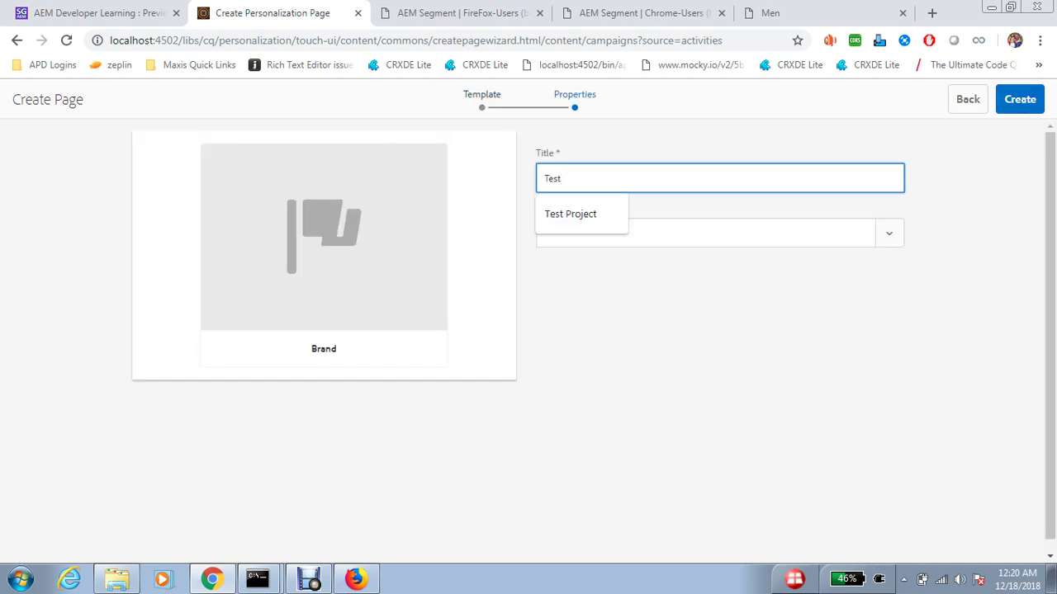
text(est)
click(569, 214)
click(1019, 99)
key(Return)
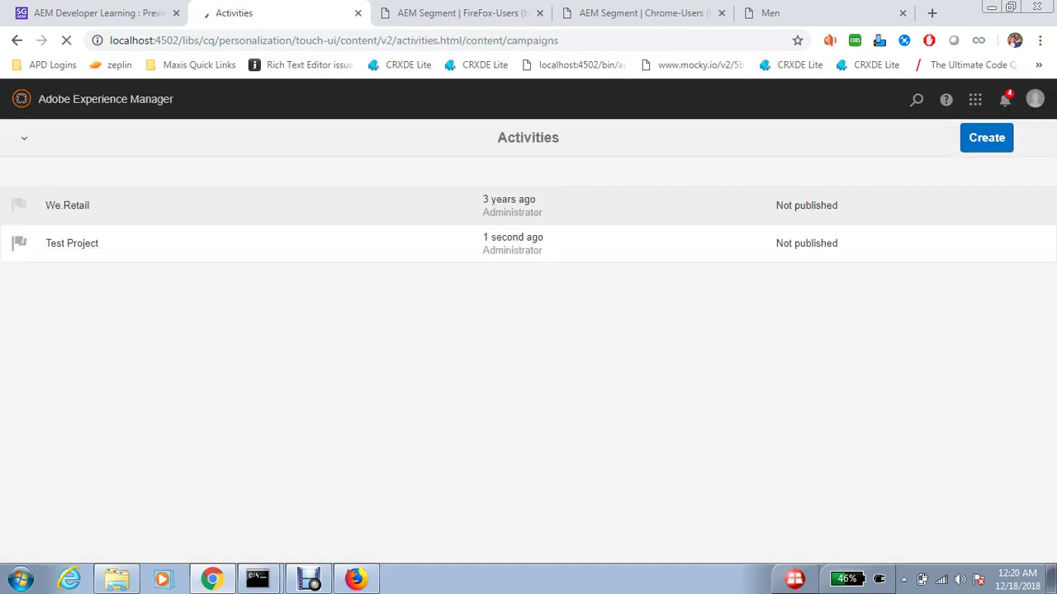
- Inside Test Project, create a new activity named 'Browser Activities' and advance to targeting
click(70, 243)
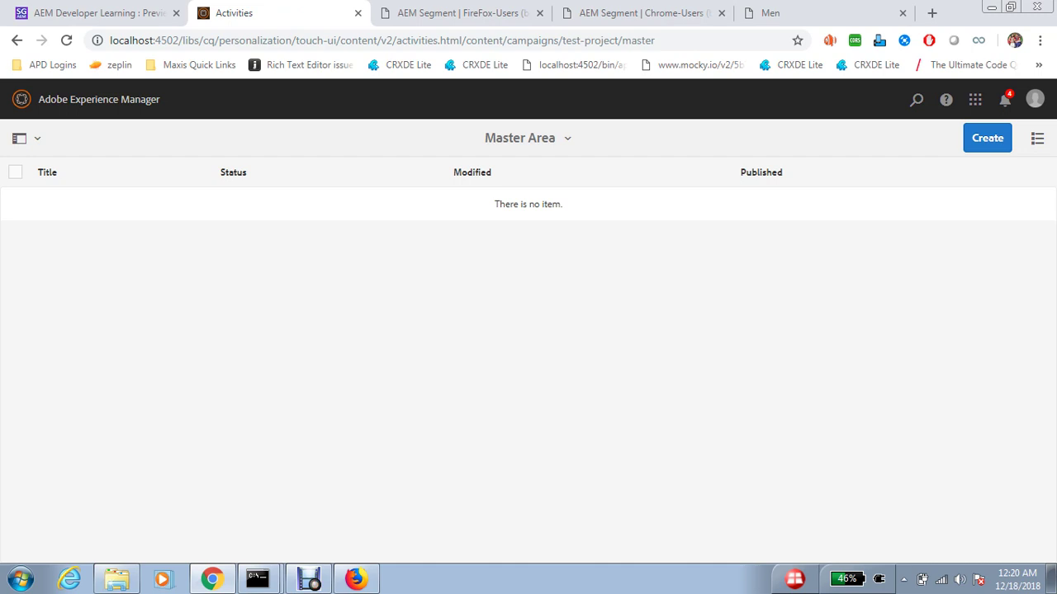
click(987, 138)
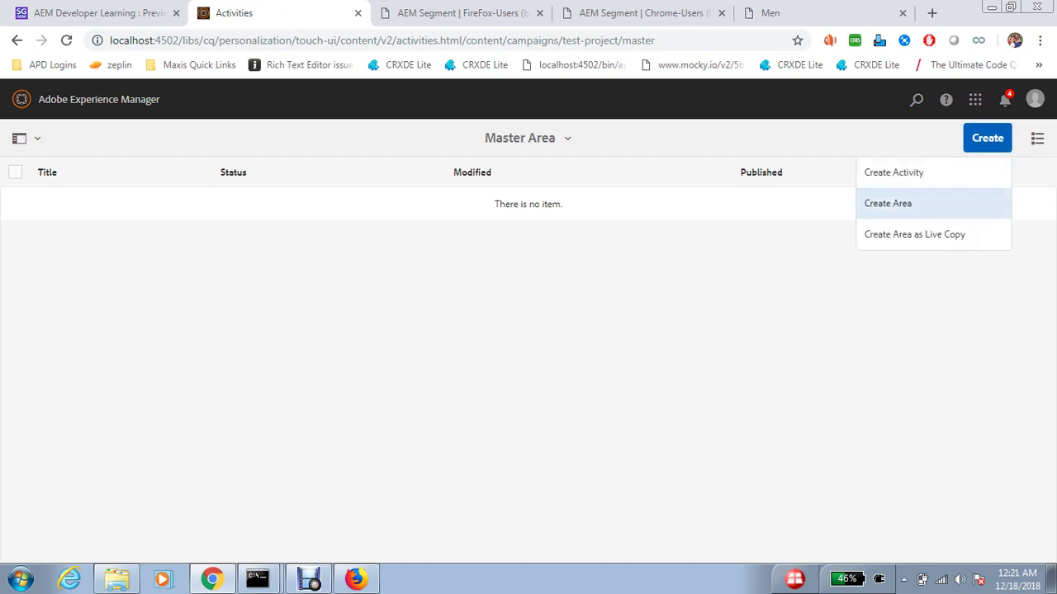
click(893, 173)
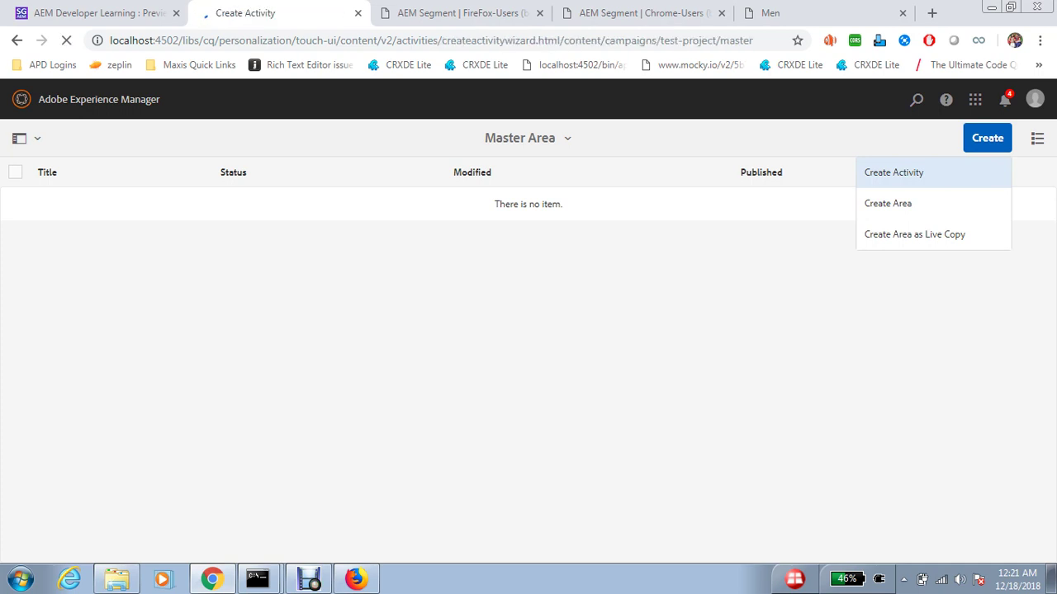
click(528, 155)
text(Browser Activit)
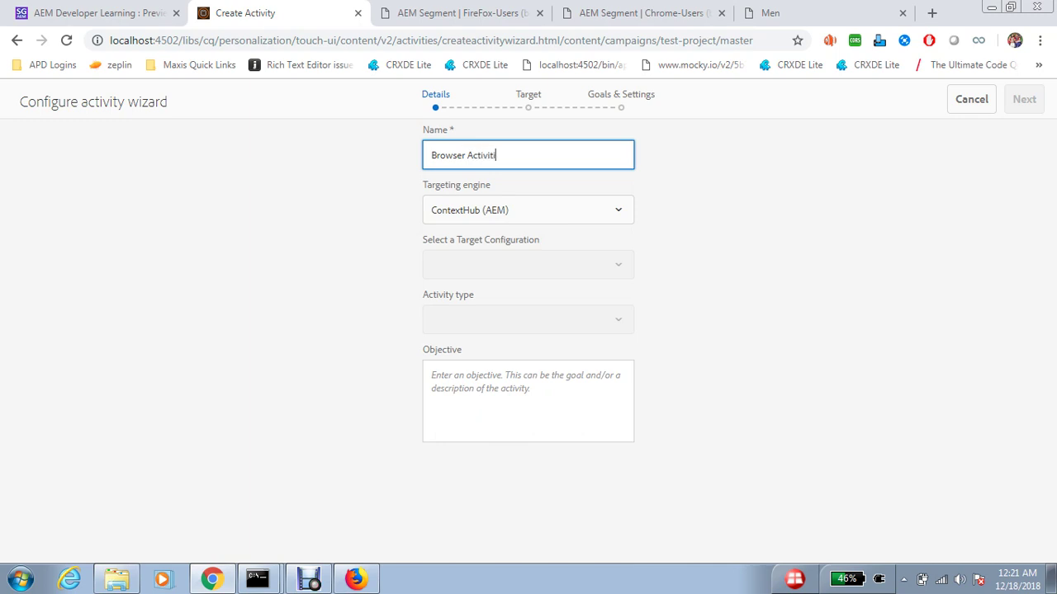
key(Return)
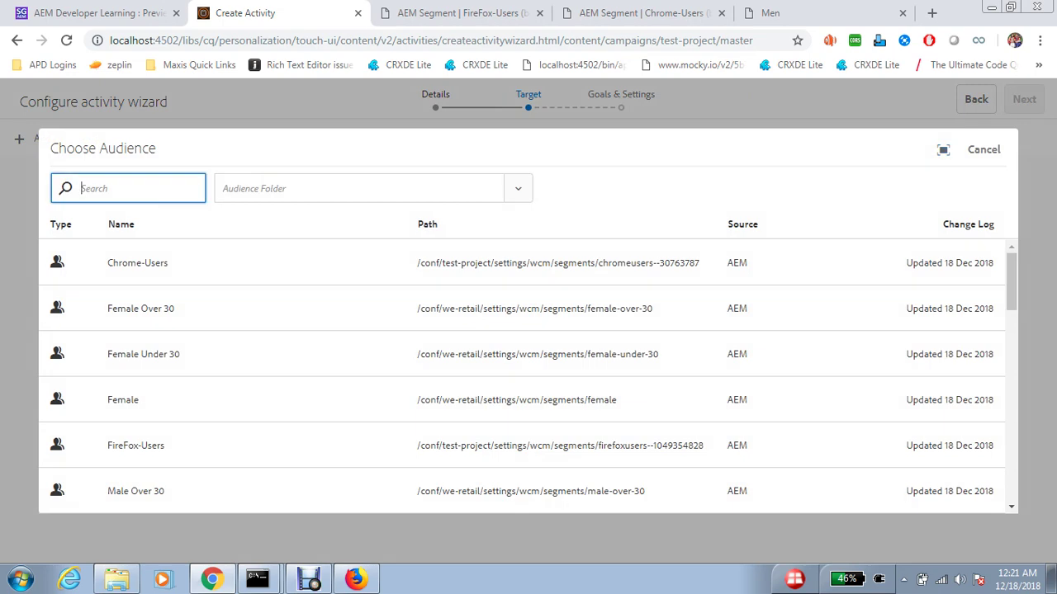
- Add Chrome-Users and FireFox-Users as the activity's target audiences
click(137, 262)
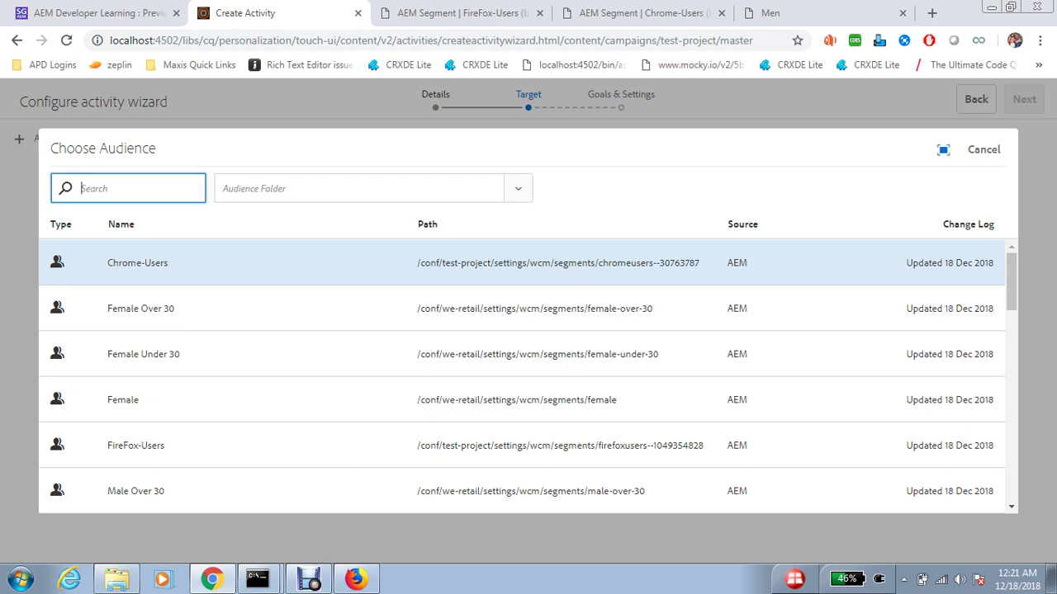
text(Fiu)
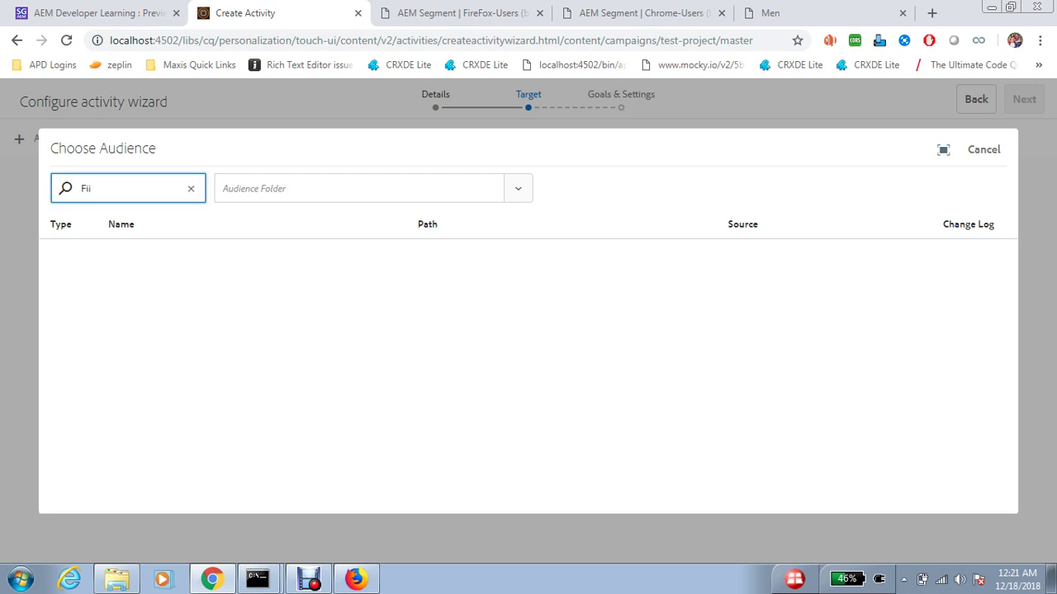
key(BackSpace)
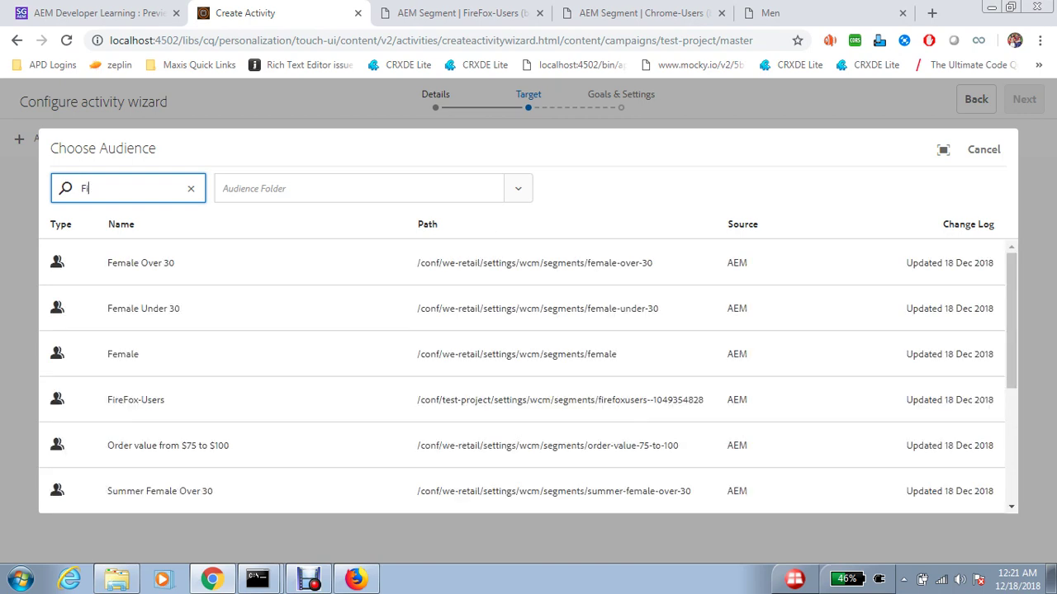
click(136, 262)
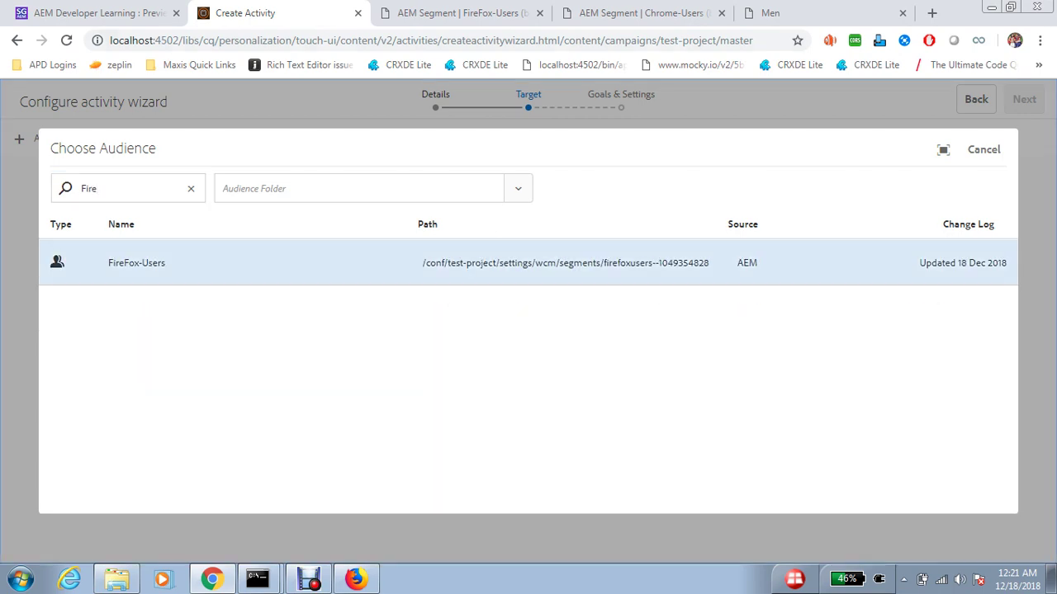
- Give each audience a matching experience named Chrome-Users and FireFox-Users
click(65, 138)
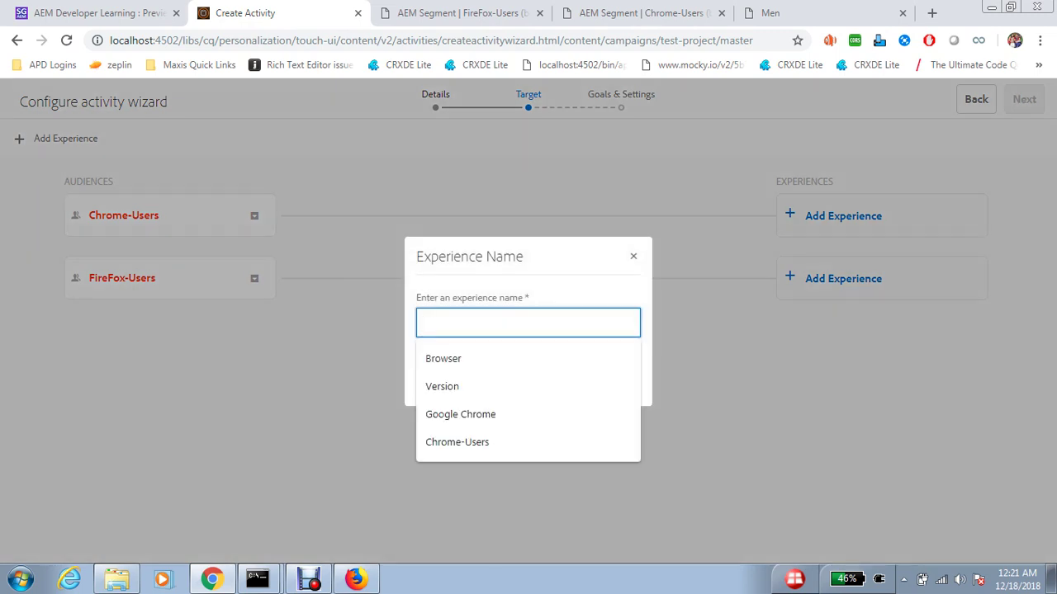
key(Down)
key(Down)
key(Down)
key(Down)
key(Return)
key(Return)
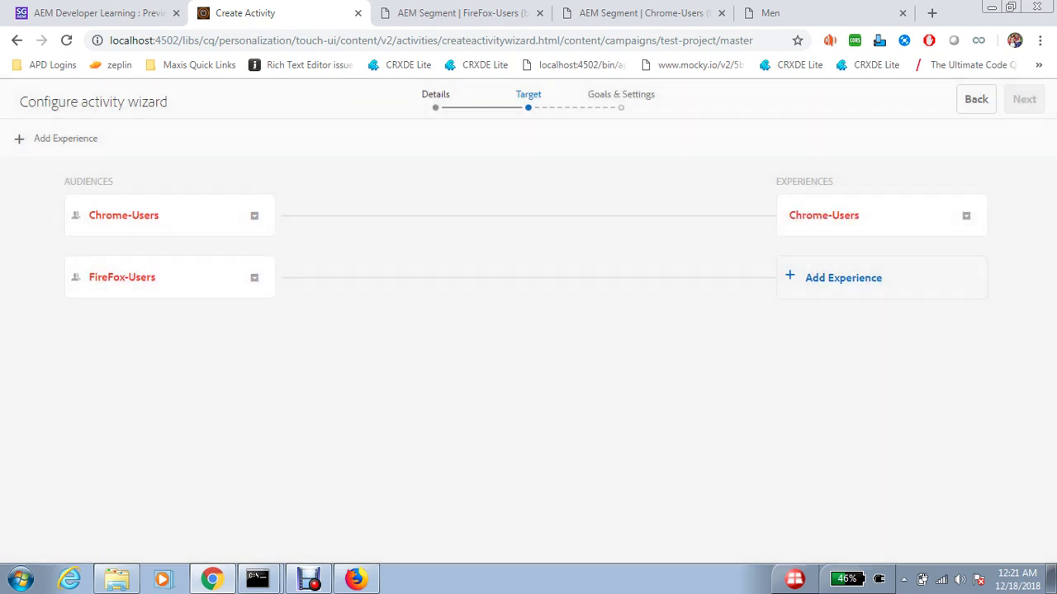
key(Return)
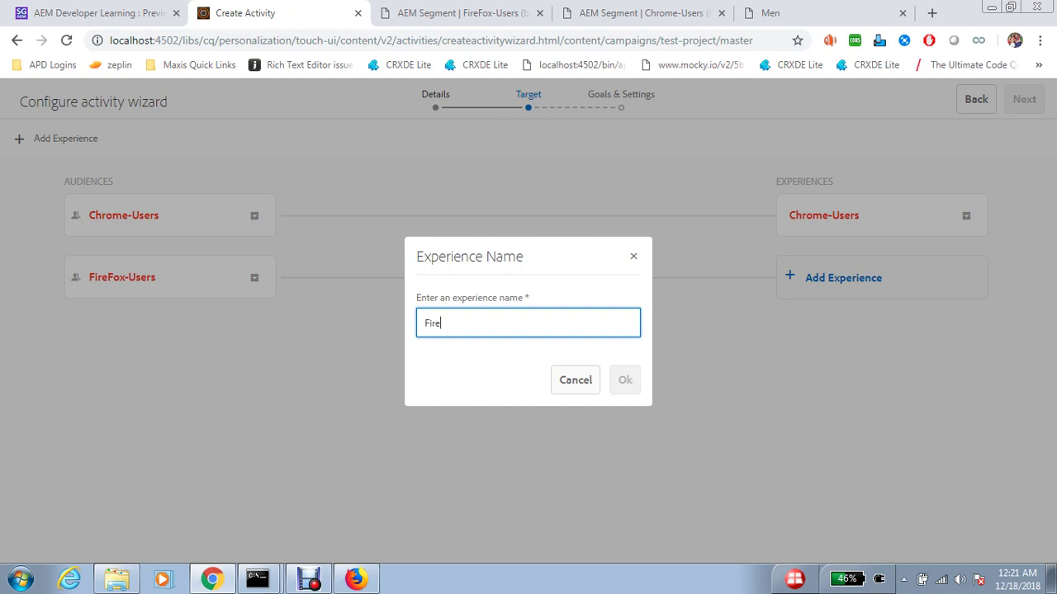
text(FireFox-Users)
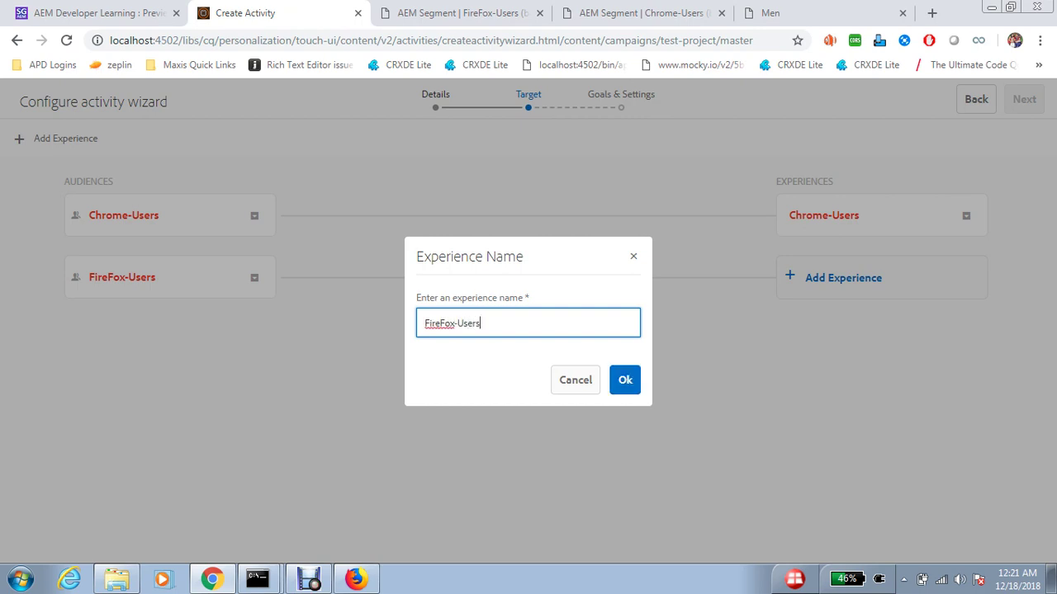
key(Tab)
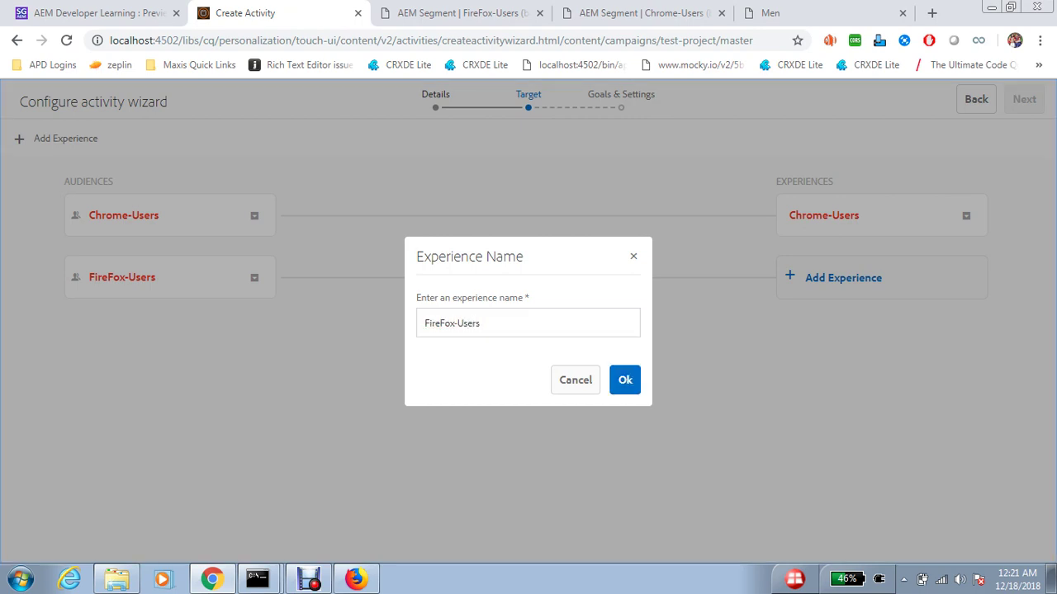
key(Return)
- Keep start as When Activated and end as When Deactivated, then save Browser Activities
click(1024, 99)
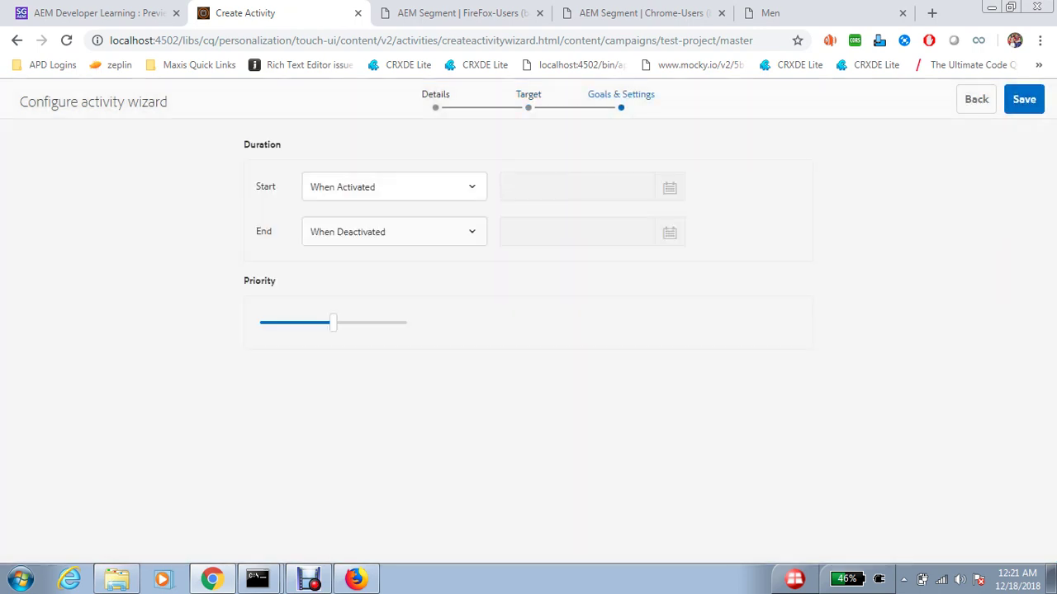
click(394, 187)
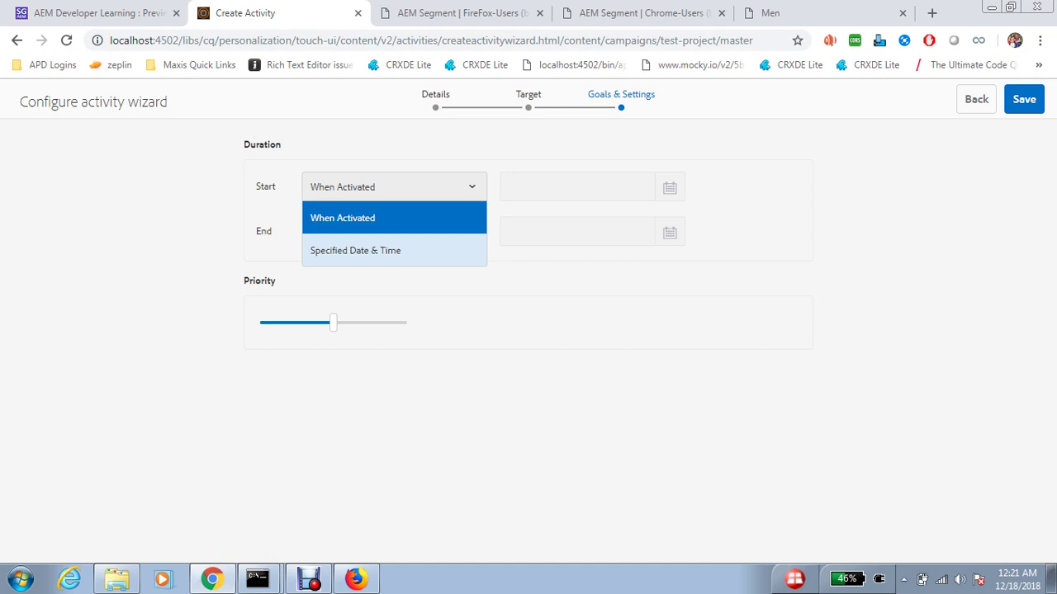
click(394, 218)
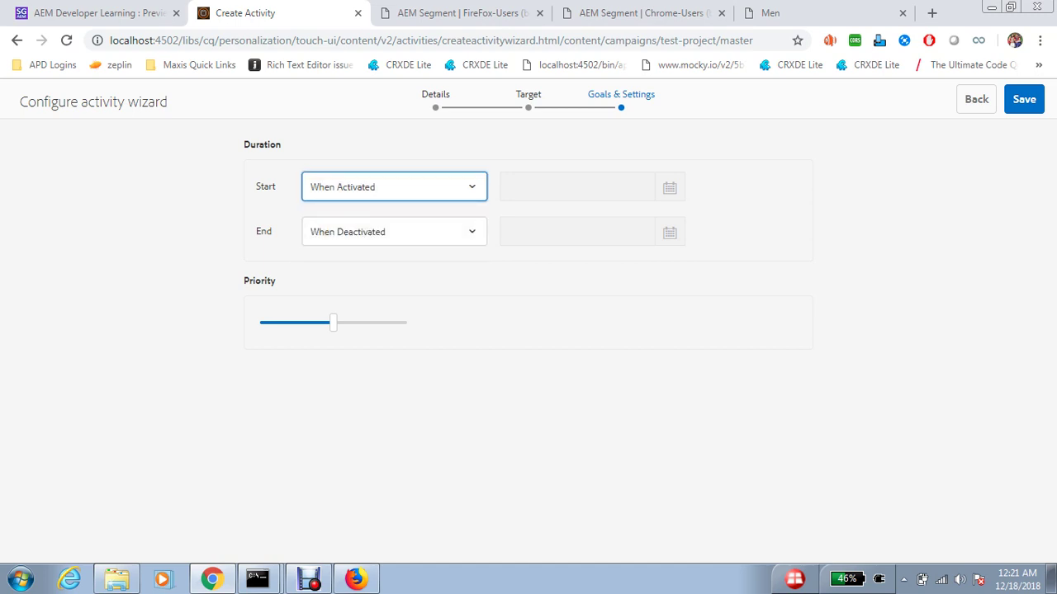
click(394, 231)
key(Escape)
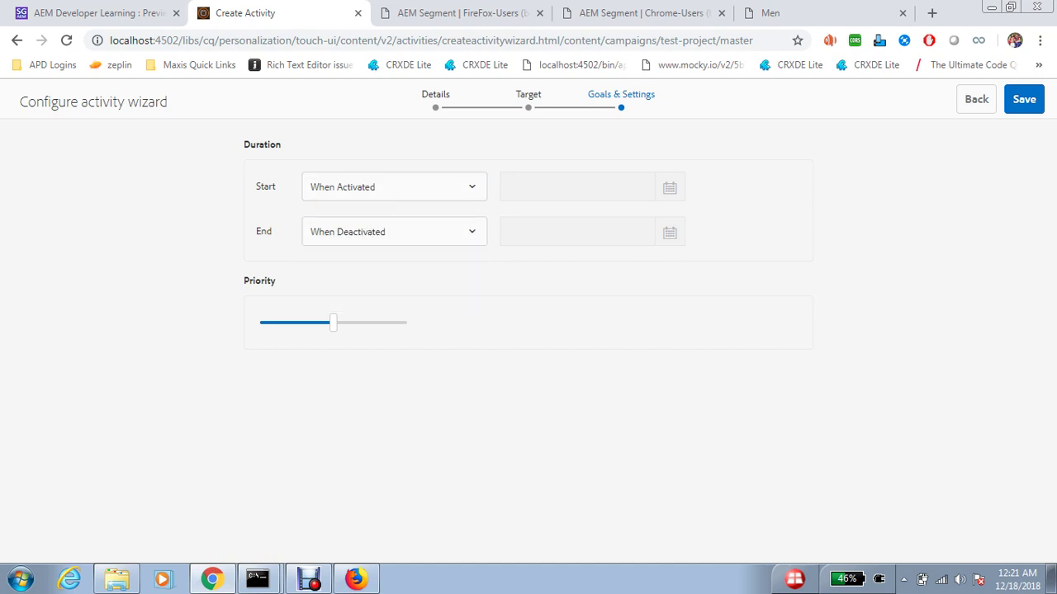
click(1024, 99)
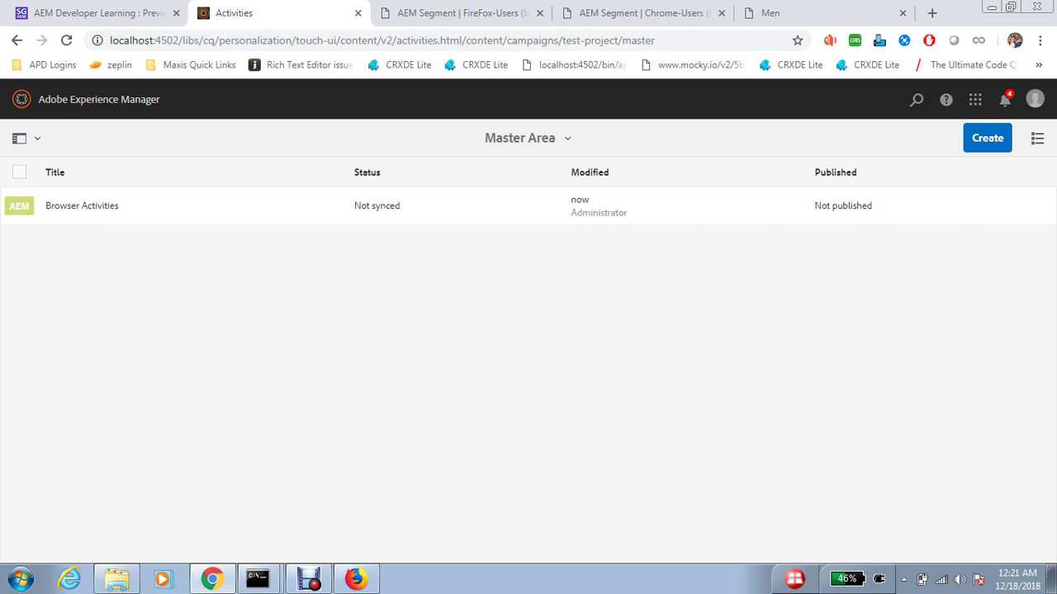
- Browse Sites to We.Retail > Language Masters > English > Men and open its page properties
click(99, 100)
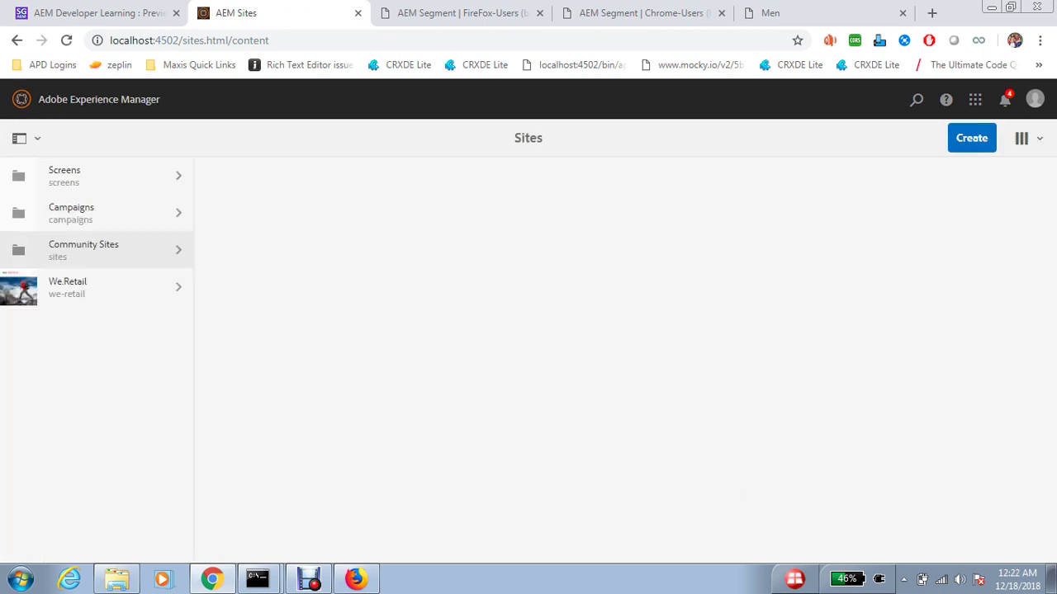
click(107, 288)
click(281, 176)
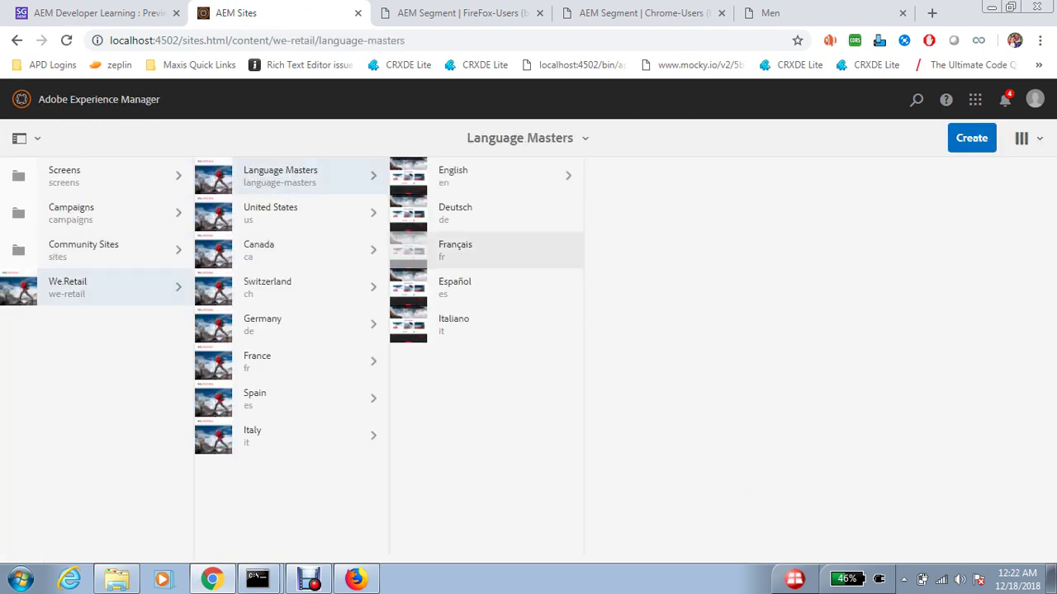
click(453, 176)
click(655, 176)
click(653, 213)
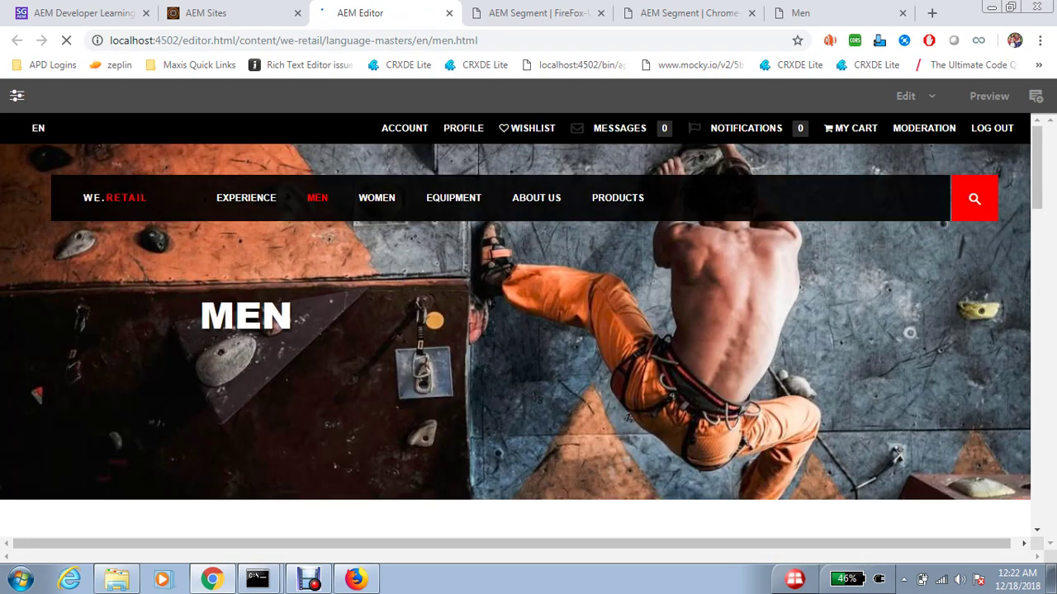
click(16, 95)
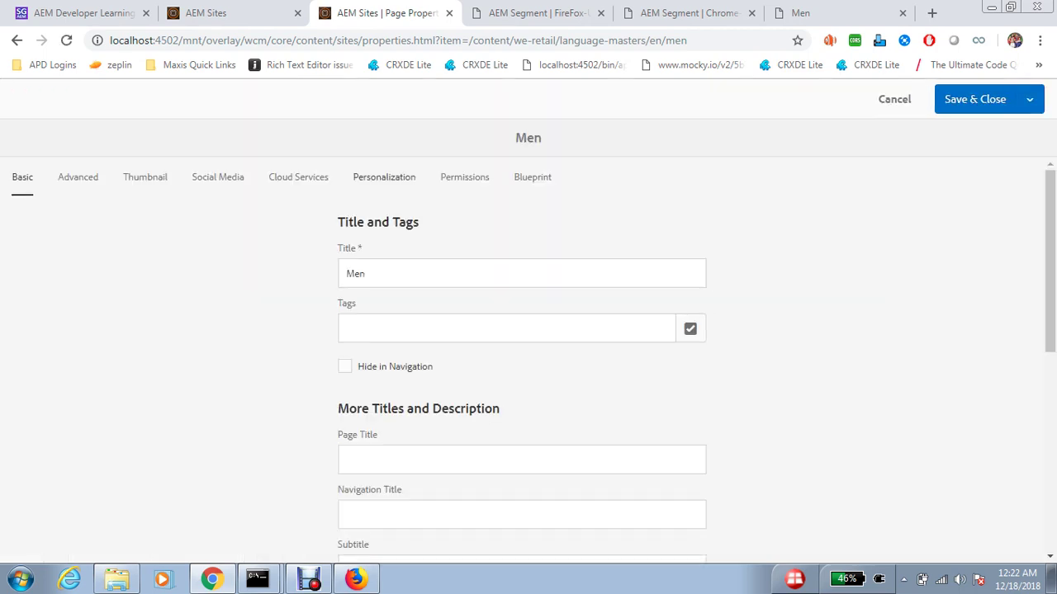
- Turn off inheritance and set the segments path to /conf/test-project/settings/wcm/segments
click(384, 177)
click(351, 253)
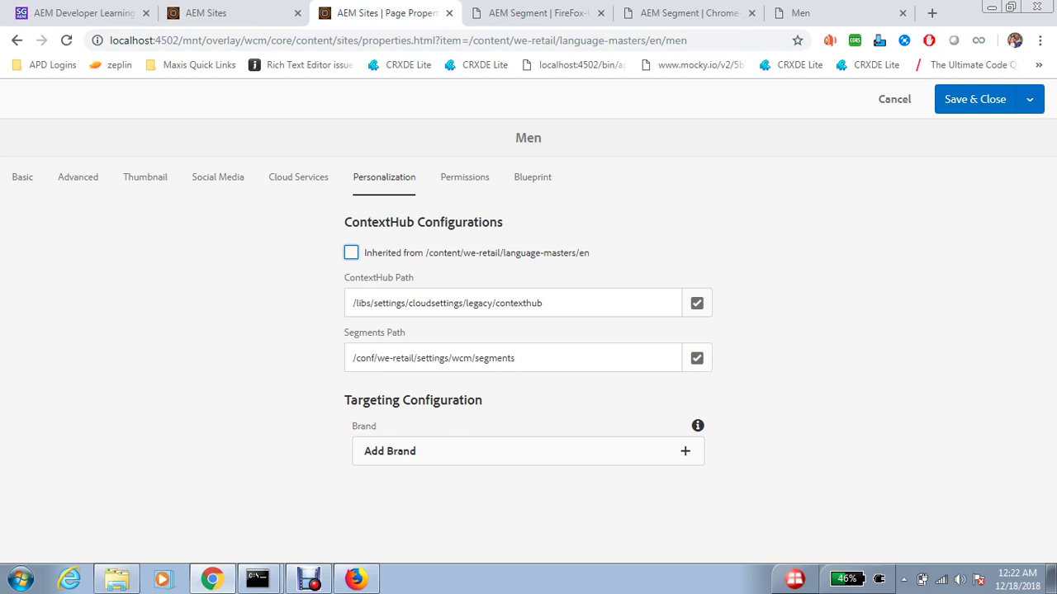
click(697, 357)
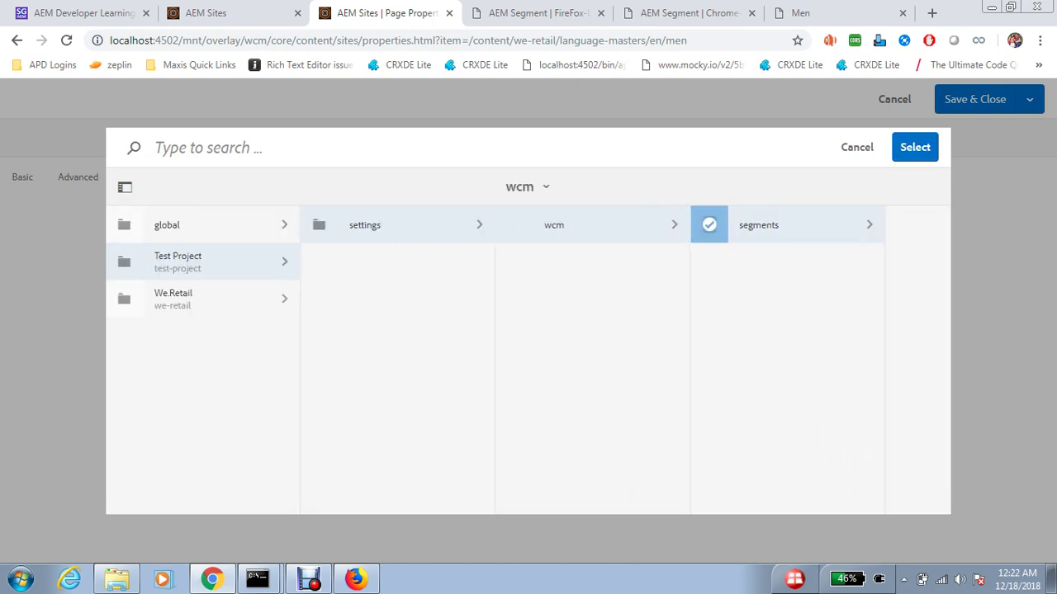
click(915, 146)
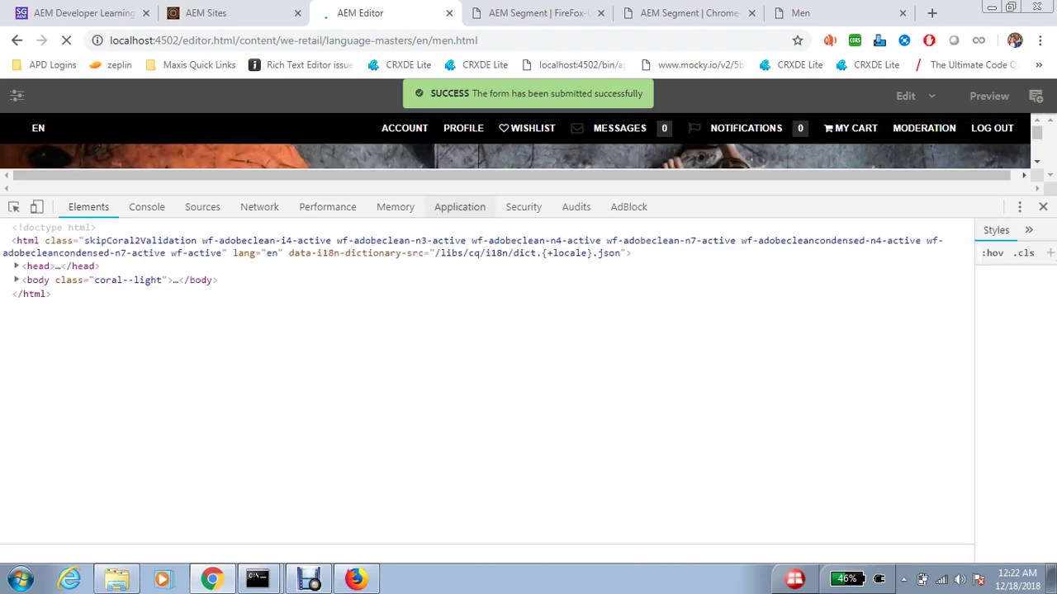
- Check the ContextHubPersistence local storage shows the chromeusers segment, then close DevTools
click(192, 285)
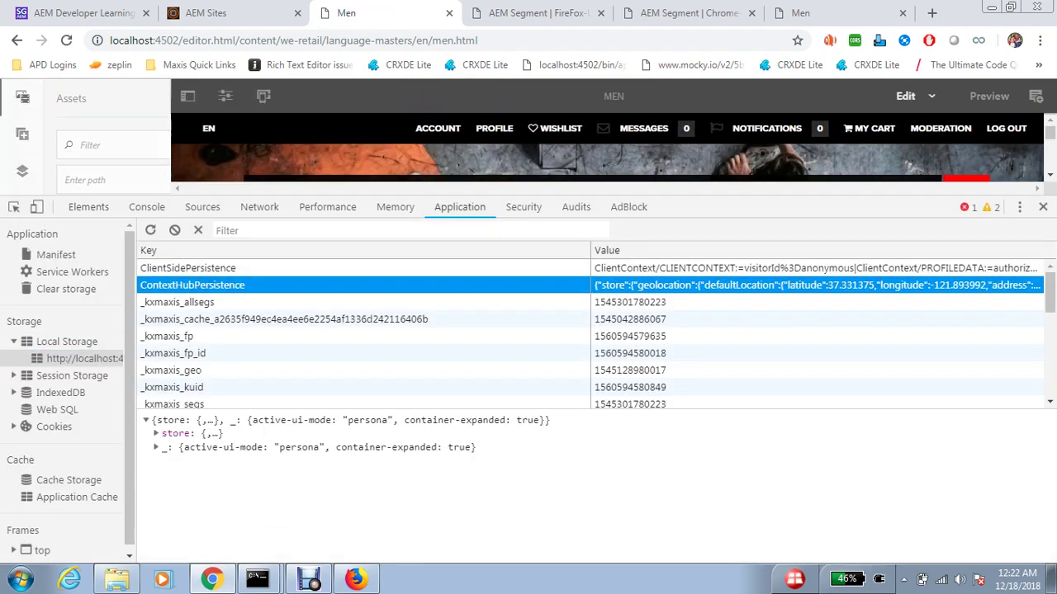
scroll(578, 487, down, 1)
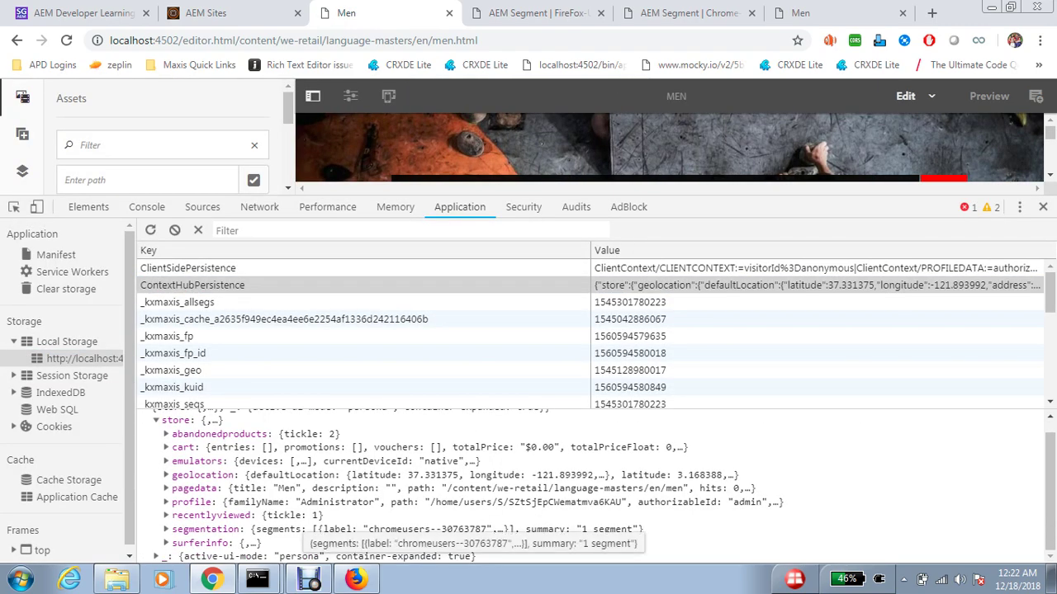
click(165, 529)
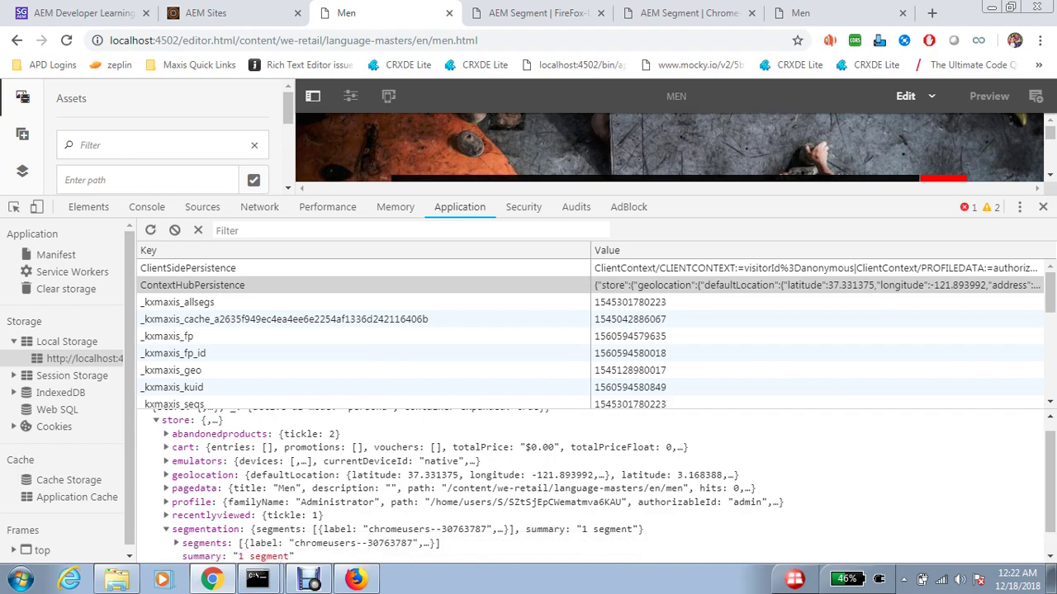
click(1043, 206)
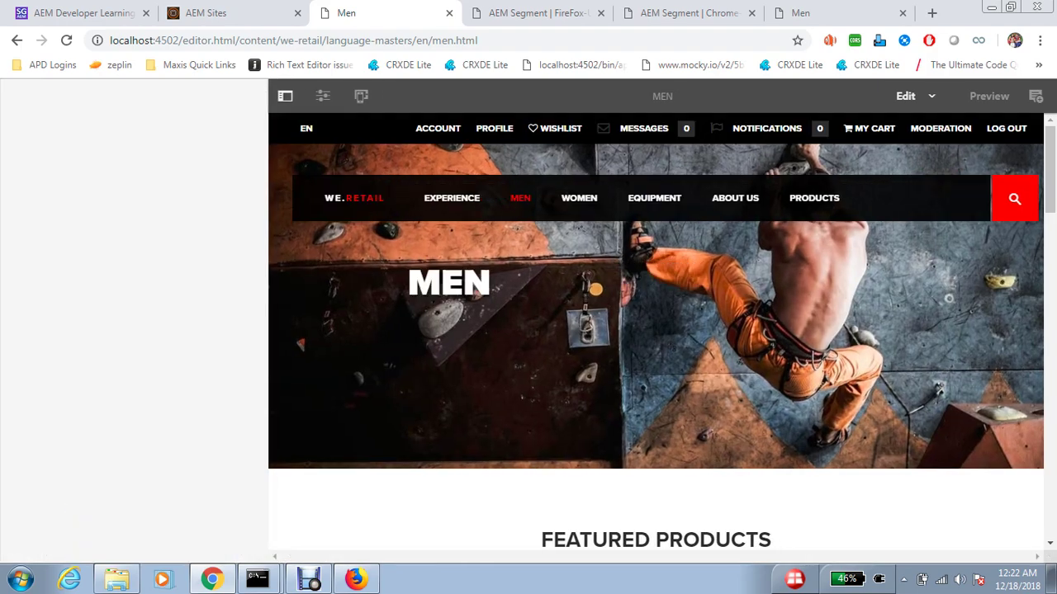
- Delete the Men's Top Stories list component and select the empty drop area beneath the heading
scroll(528, 330, down, 20)
scroll(528, 330, down, 3)
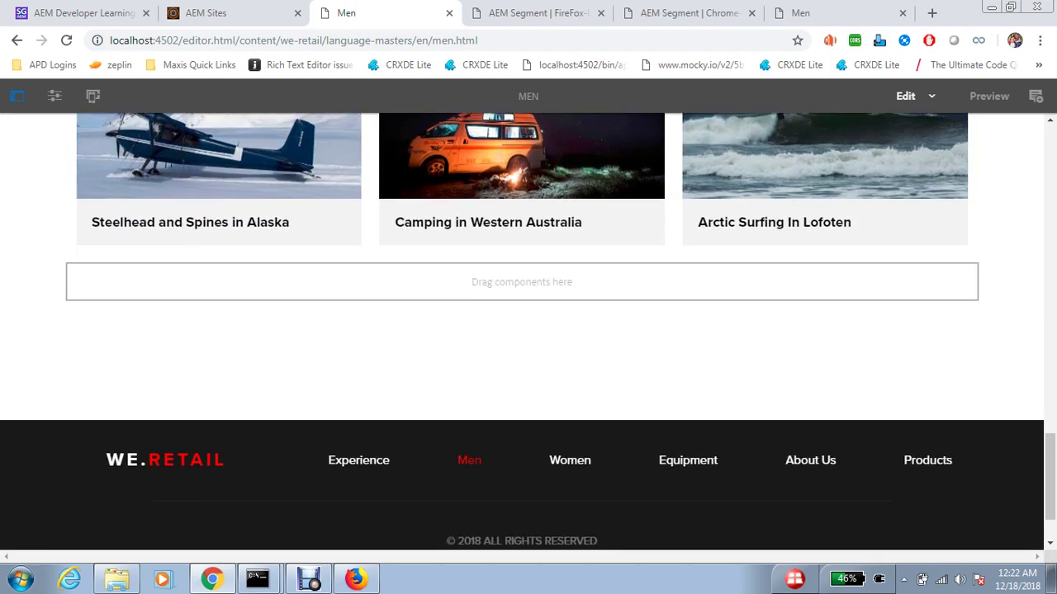
scroll(528, 330, up, 5)
scroll(528, 331, up, 3)
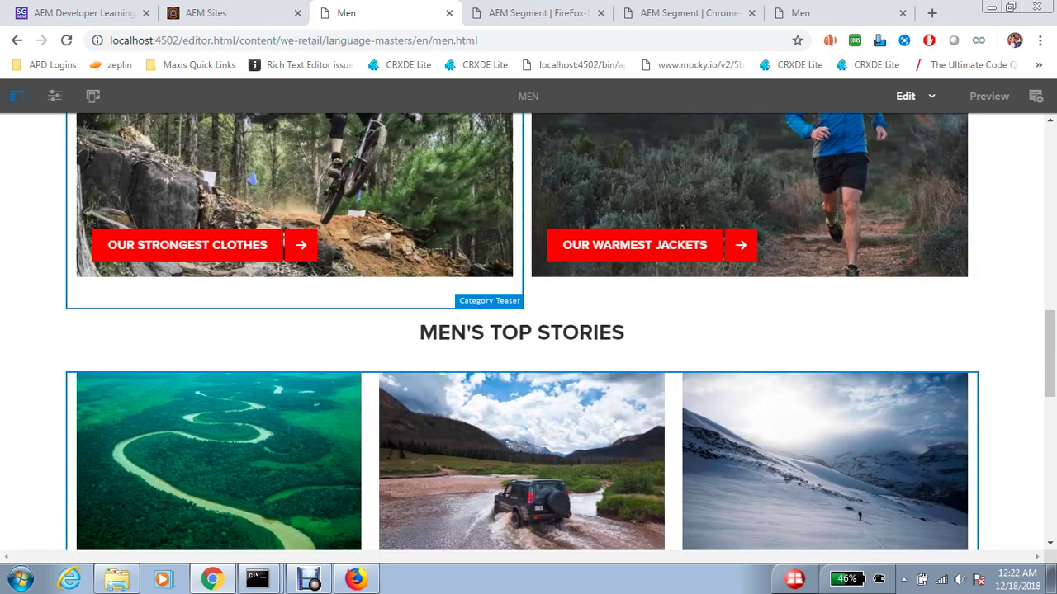
click(522, 455)
key(Delete)
key(Return)
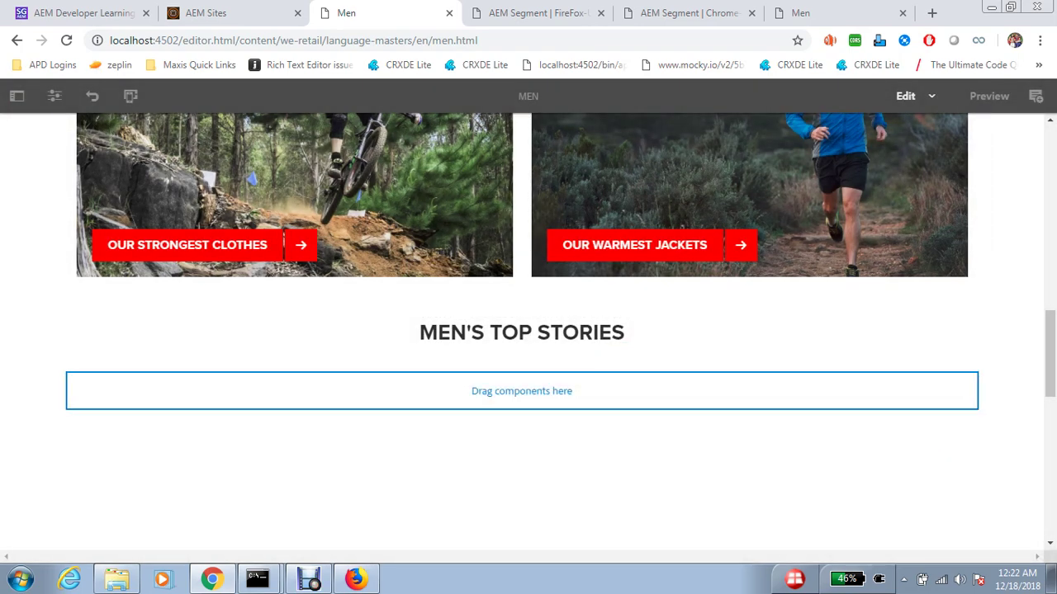
click(521, 391)
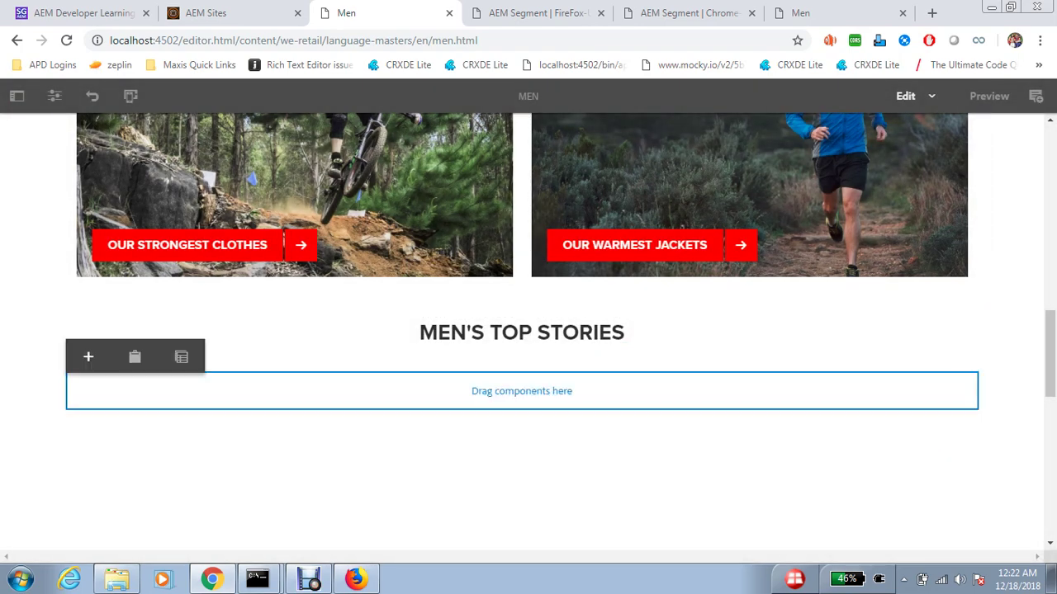
click(88, 356)
- Insert an Image component found by searching the component list for 'image'
key(ctrl+f)
text(image)
click(462, 370)
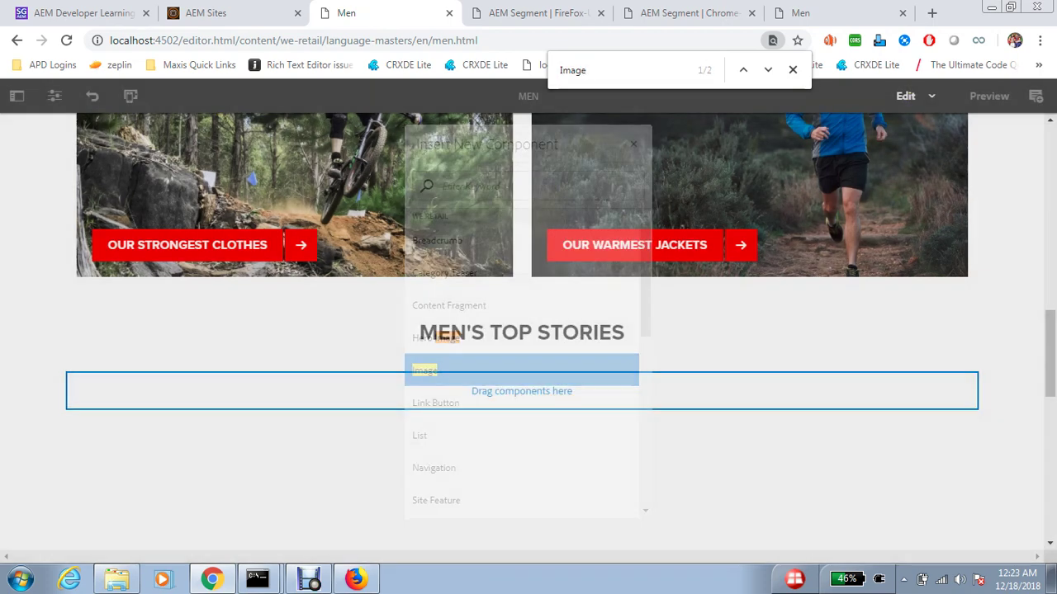
- Set the Image component's picture to a snowy mountain asset from the Assets panel
click(17, 96)
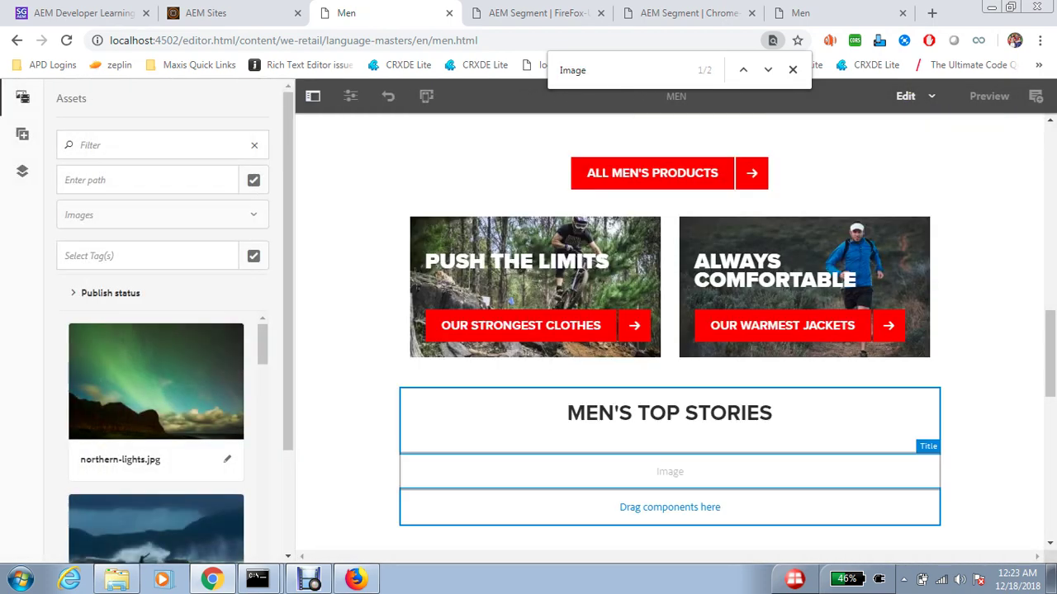
click(670, 471)
click(419, 436)
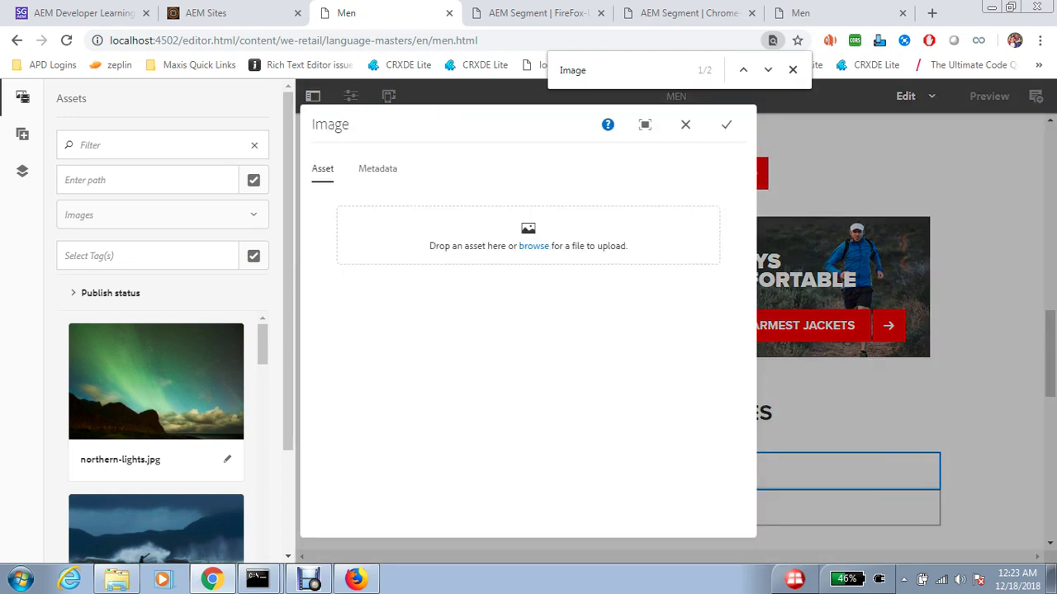
scroll(156, 437, down, 10)
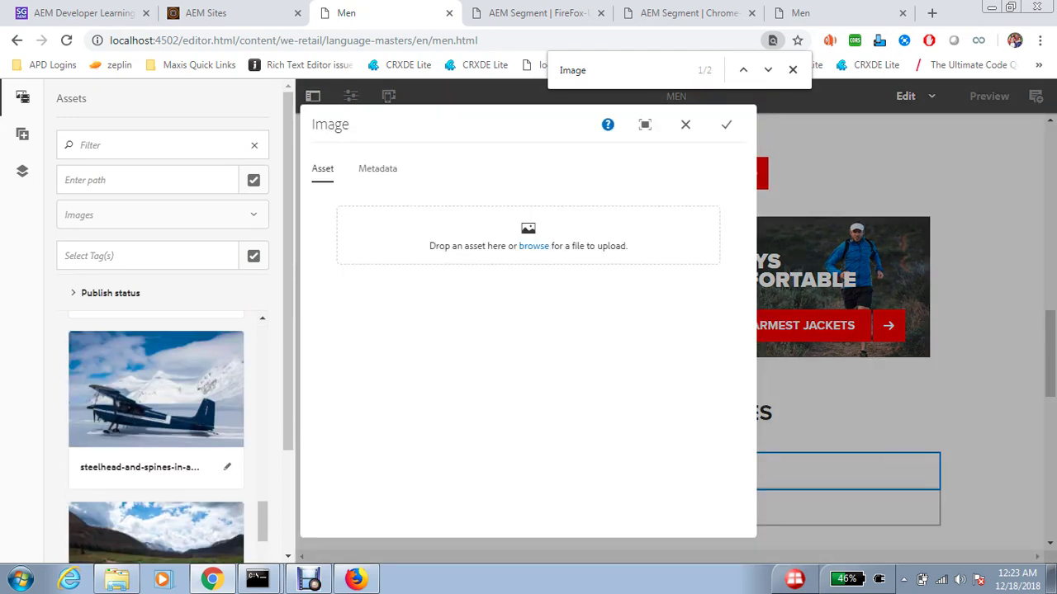
drag(156, 388, 529, 247)
click(725, 124)
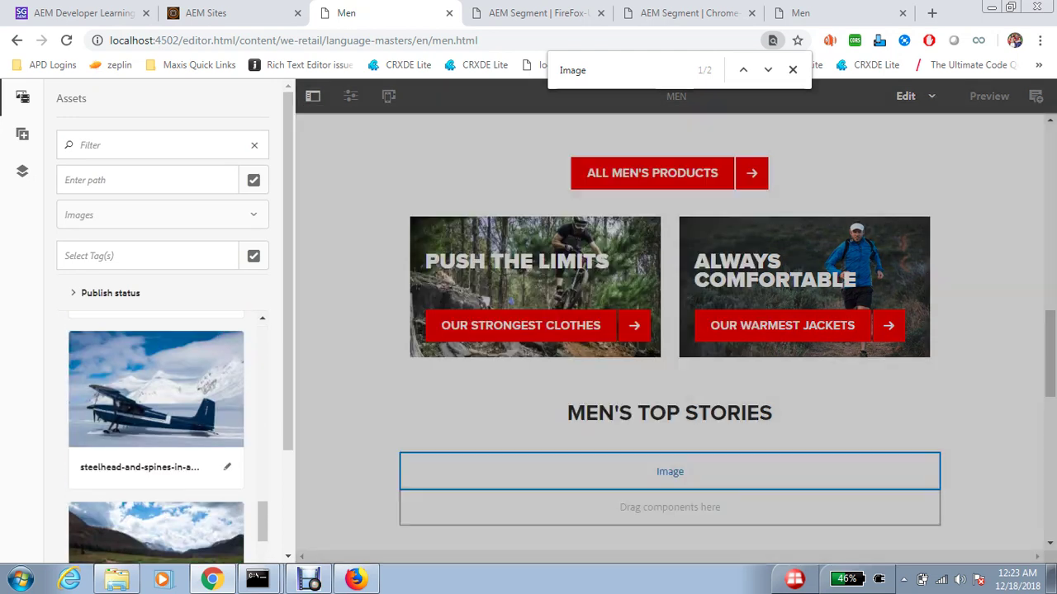
scroll(660, 330, down, 2)
click(22, 96)
click(522, 332)
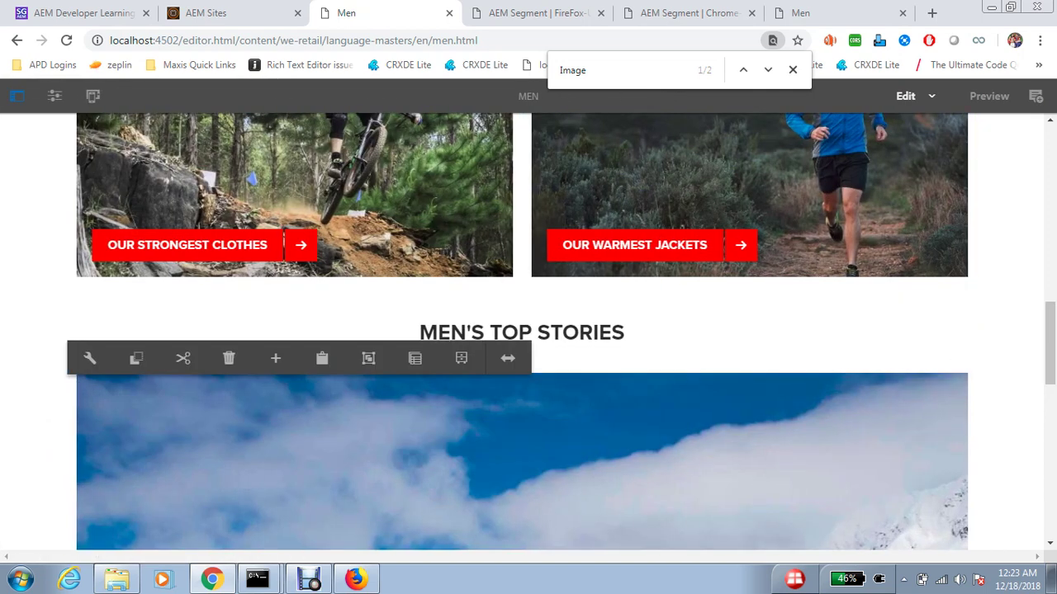
- Switch the Men page editor to Targeting mode and start targeting with Browser Activities
click(914, 96)
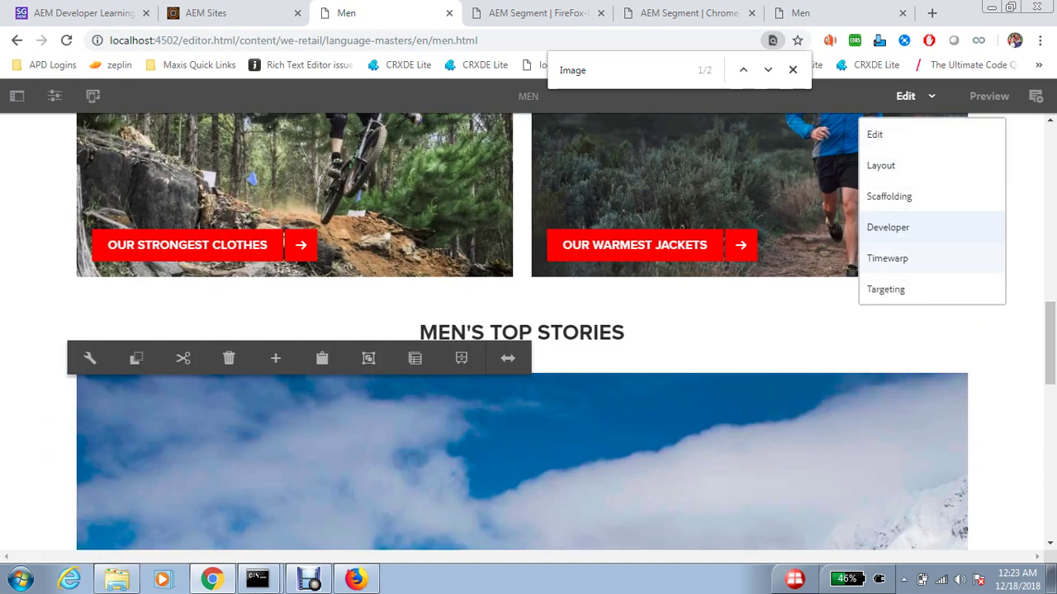
click(886, 289)
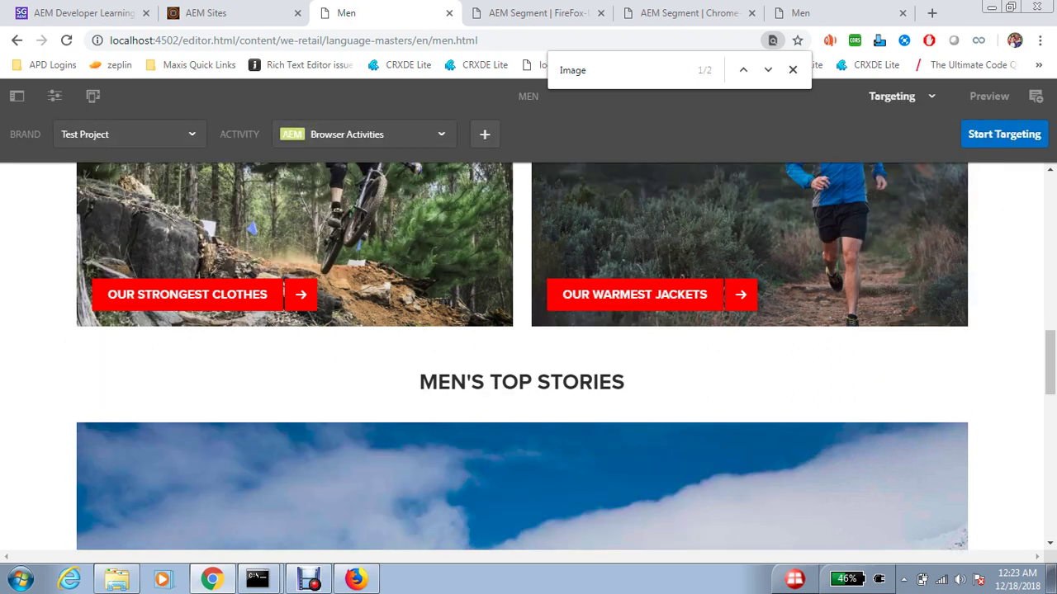
click(1004, 133)
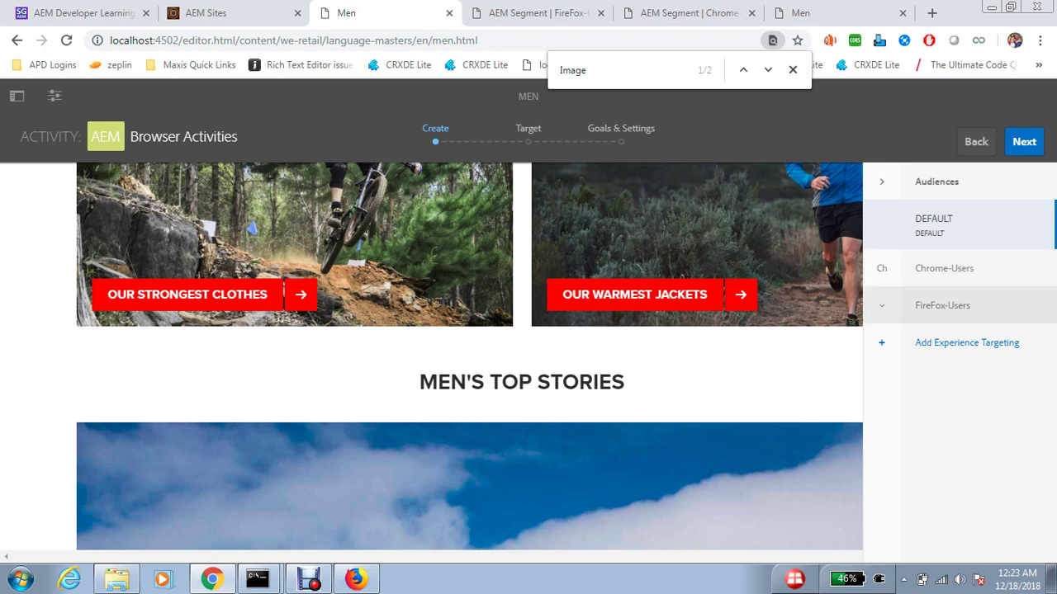
scroll(289, 295, down, 1)
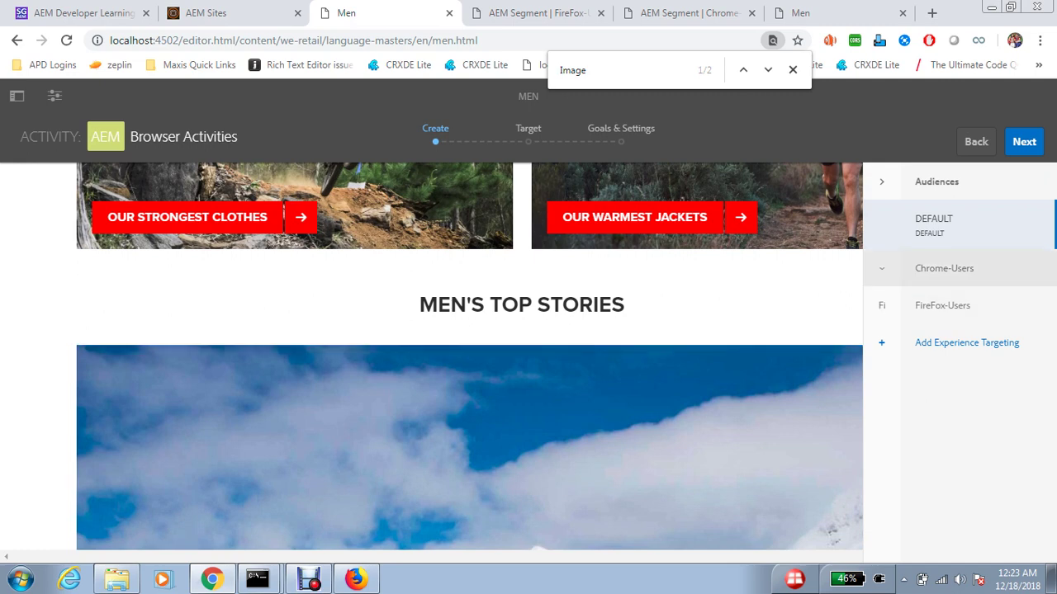
- Make the MEN'S TOP STORIES heading a targeted component and select it in the Chrome-Users experience
click(944, 269)
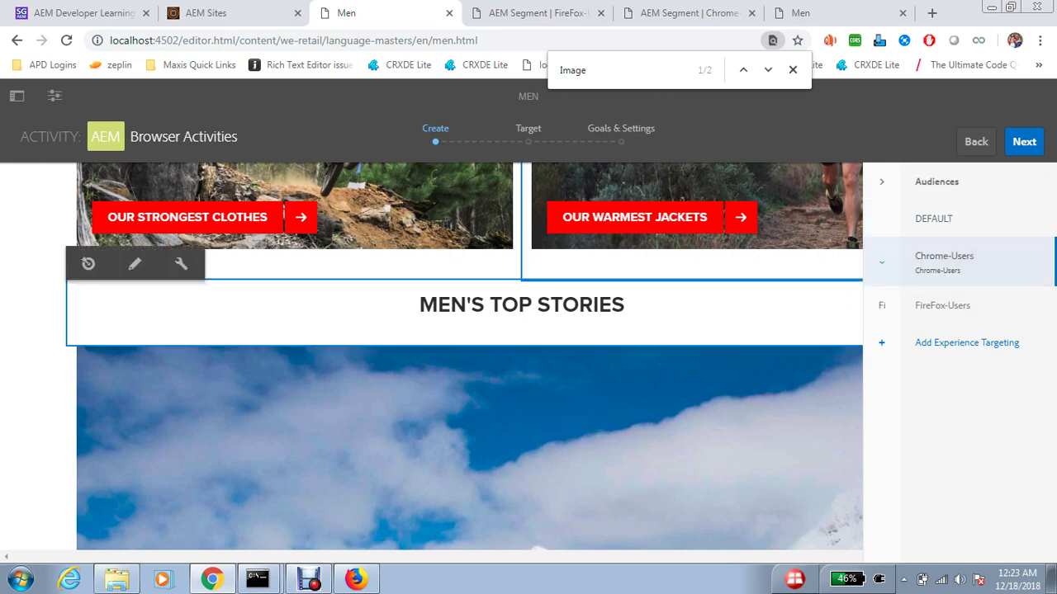
click(933, 219)
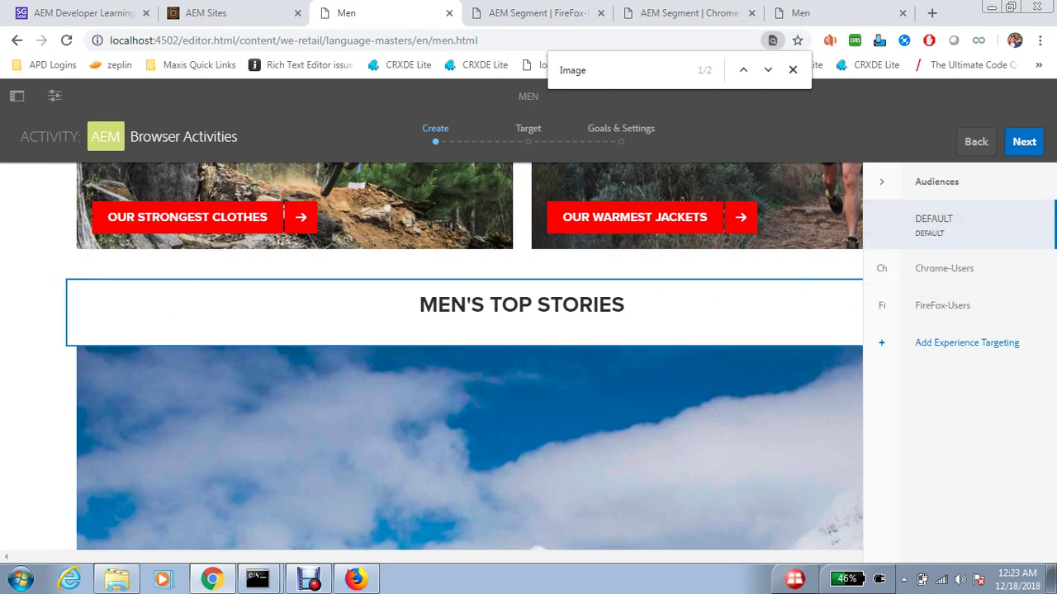
click(89, 263)
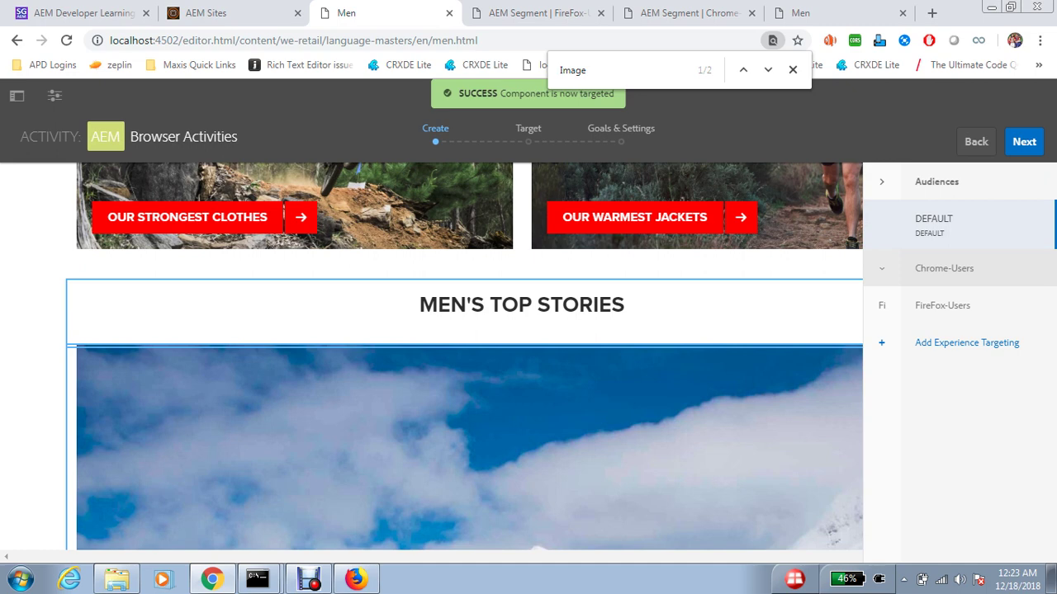
click(944, 261)
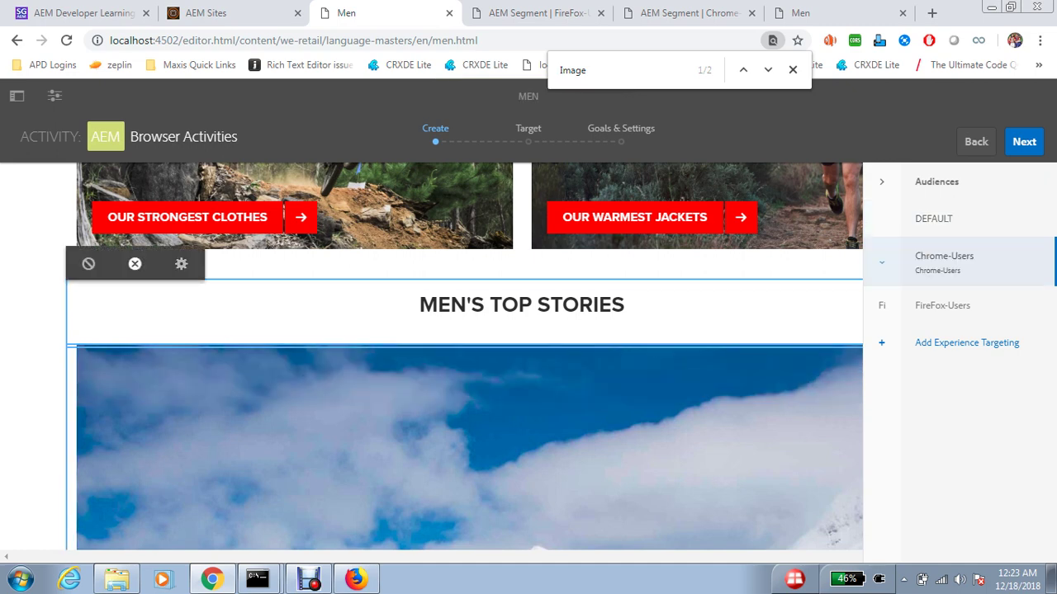
click(166, 306)
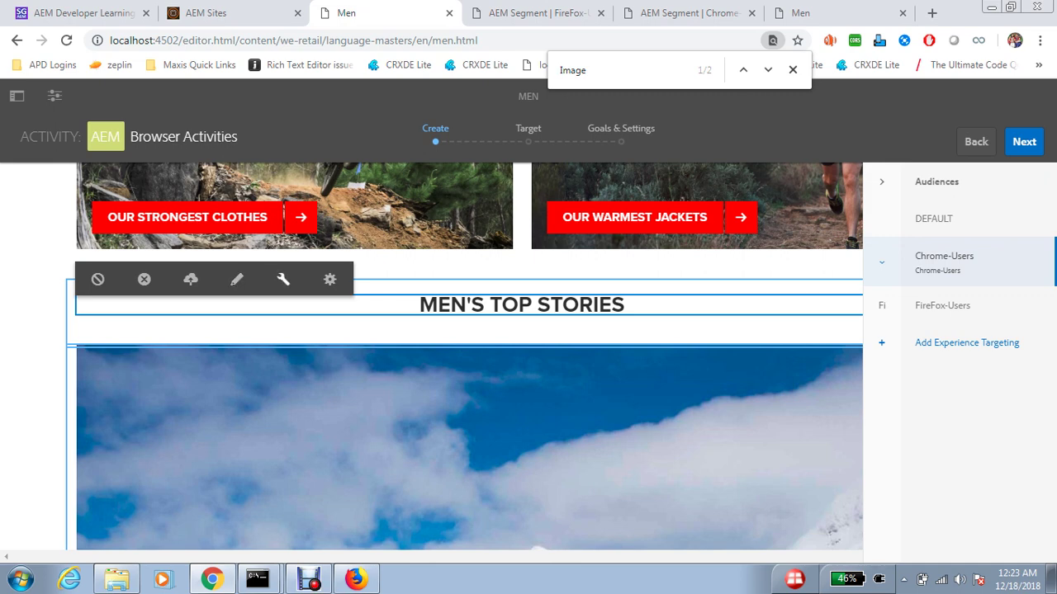
- Retitle the Chrome-Users heading 'Chrome Useers' and compare it against the DEFAULT experience
click(283, 280)
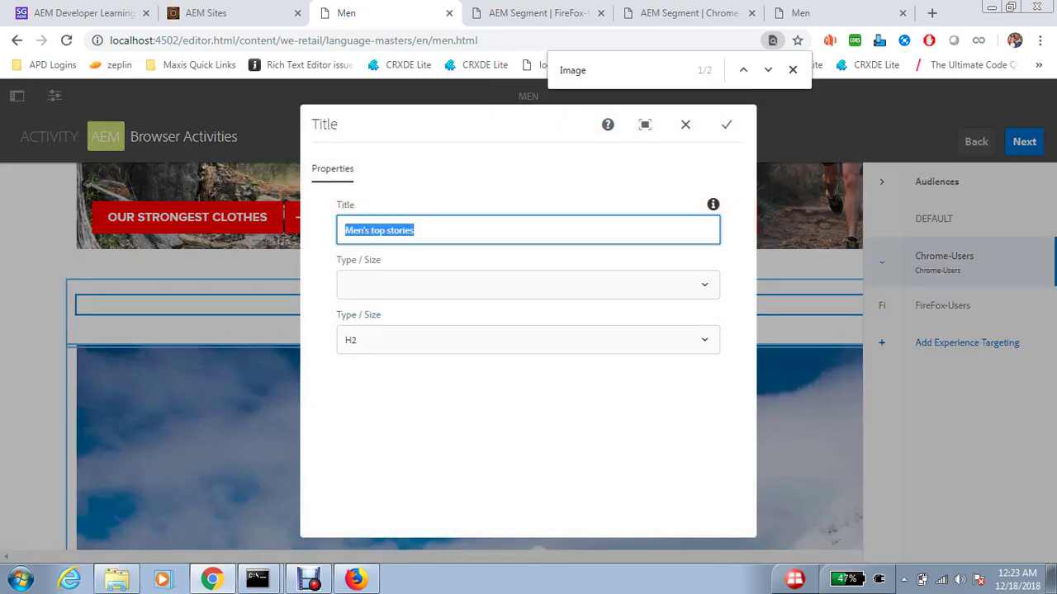
text(Chrome )
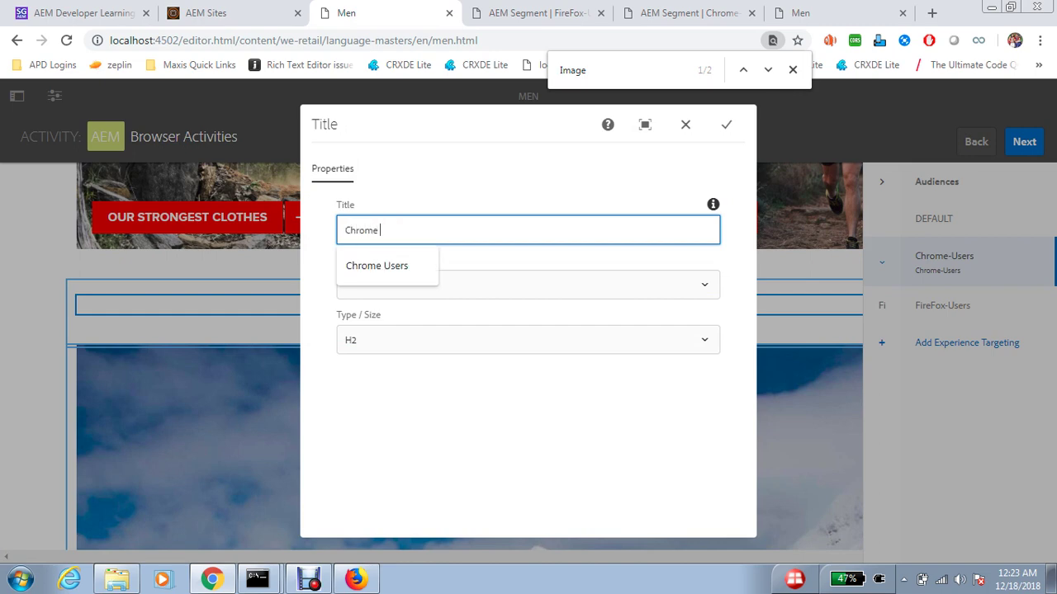
text(Useers)
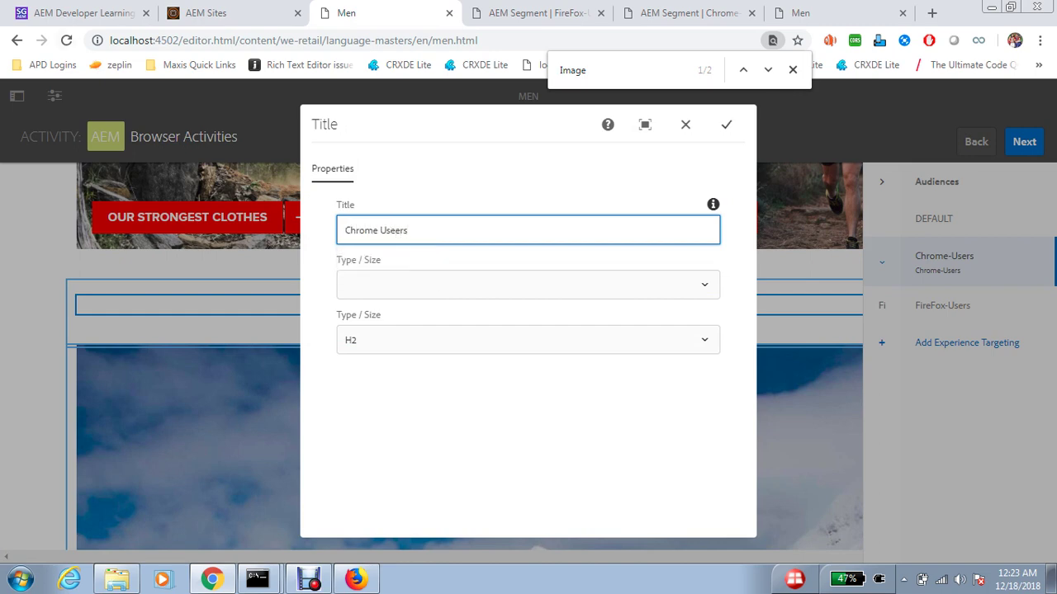
key(Return)
click(934, 219)
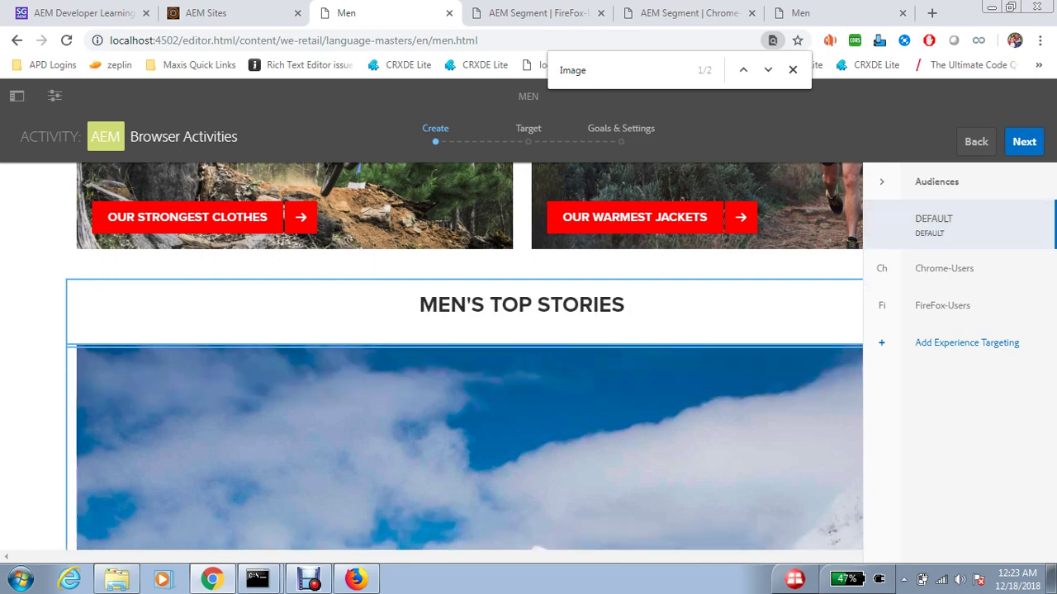
click(944, 268)
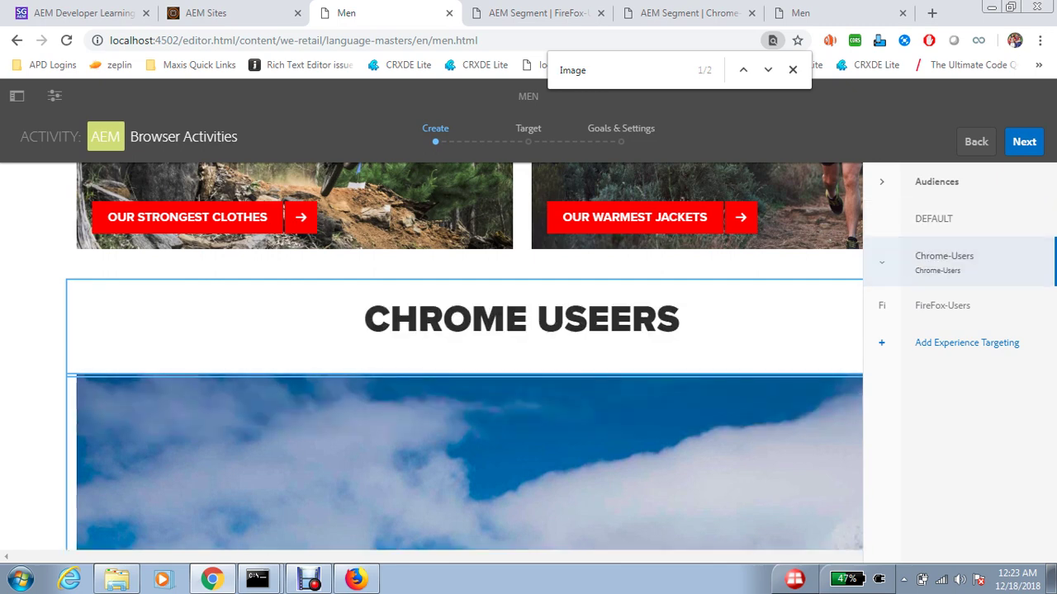
- Replace the Chrome-Users plane image with the red-jacket photo and show the audience list
click(16, 96)
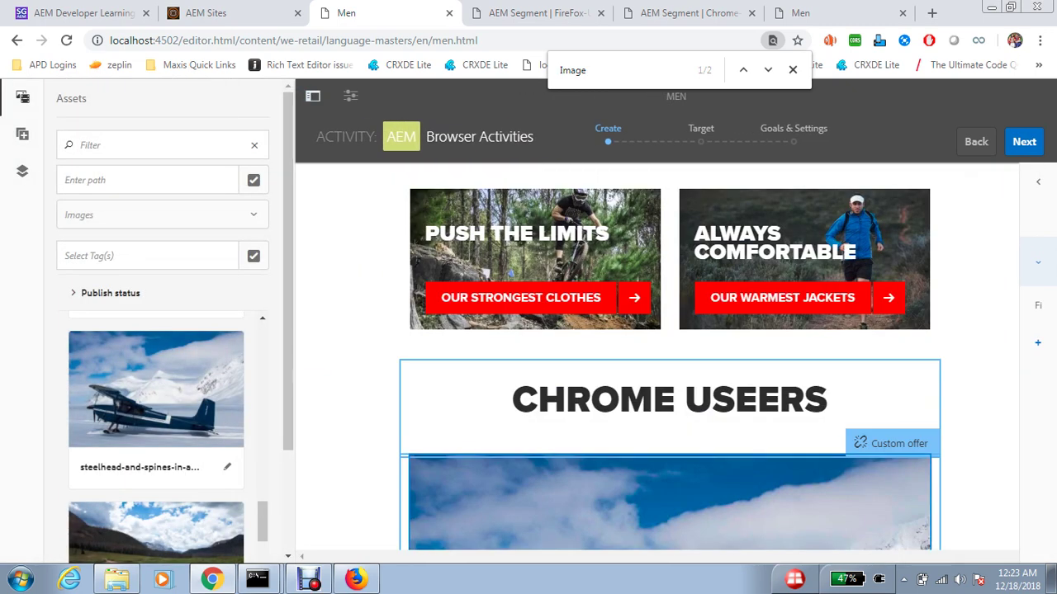
click(479, 487)
click(618, 439)
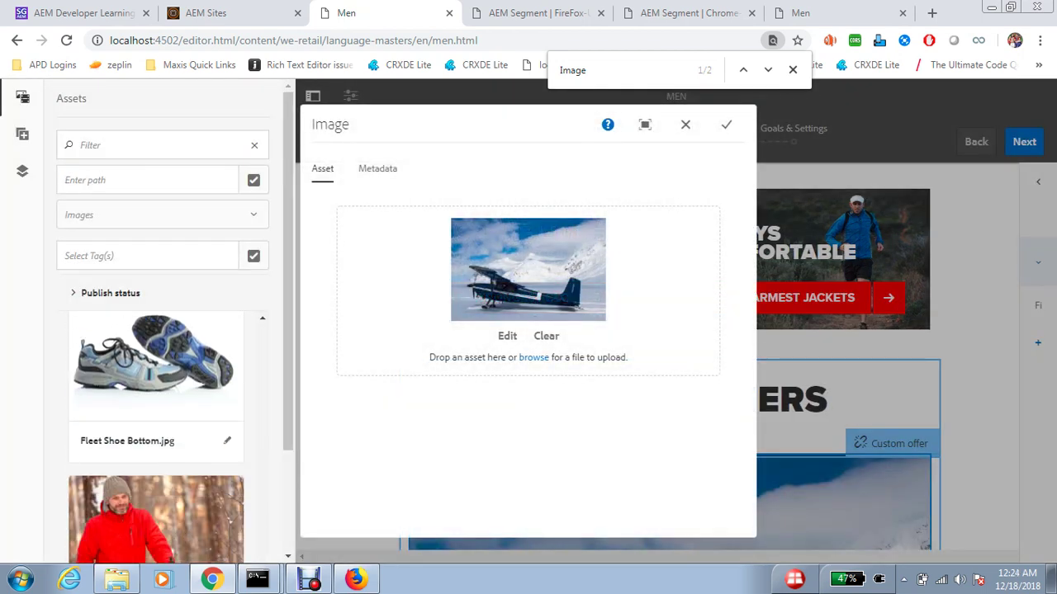
drag(156, 516, 528, 264)
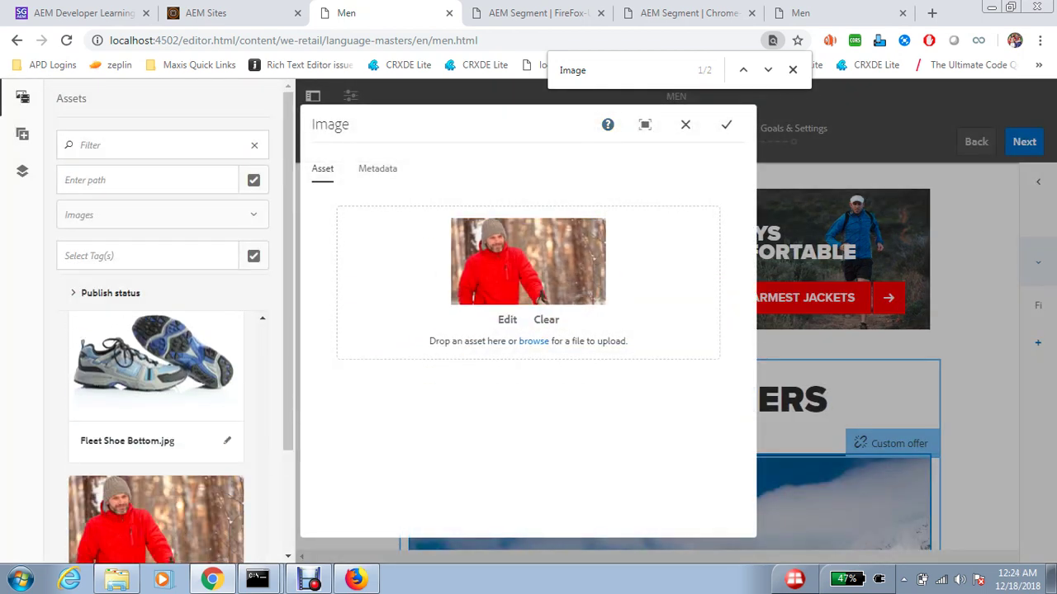
click(726, 124)
click(313, 96)
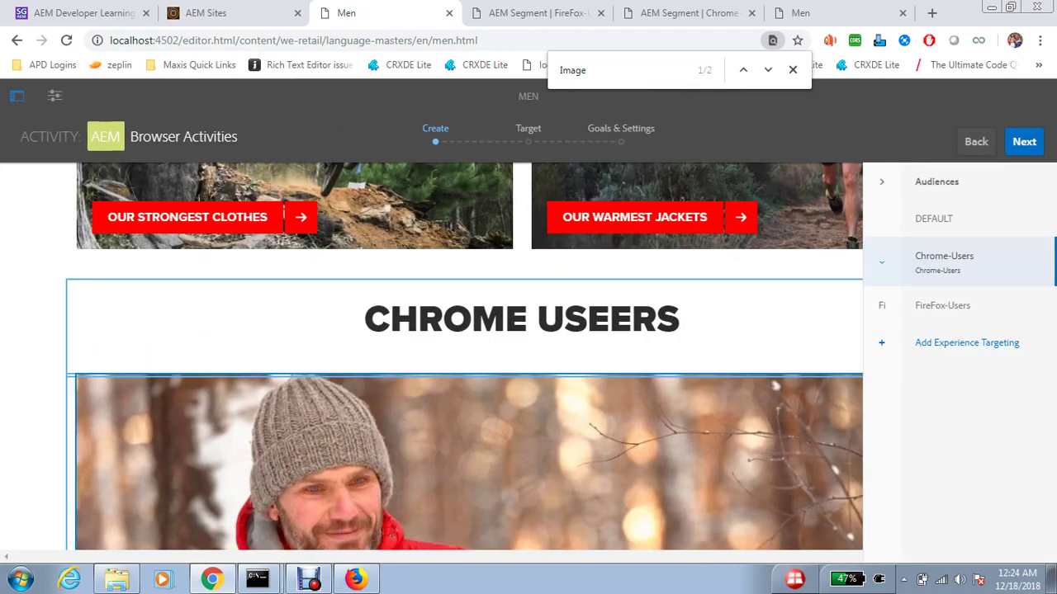
scroll(463, 355, down, 1)
- Retitle the FireFox-Users story heading 'FIREFOX USERS'
click(942, 297)
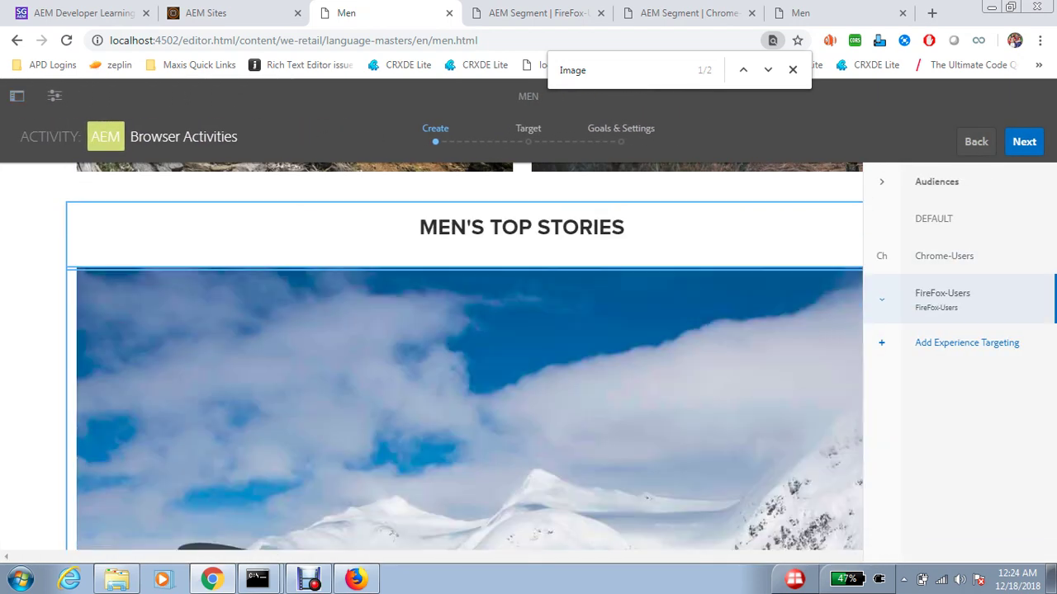
click(165, 228)
click(237, 203)
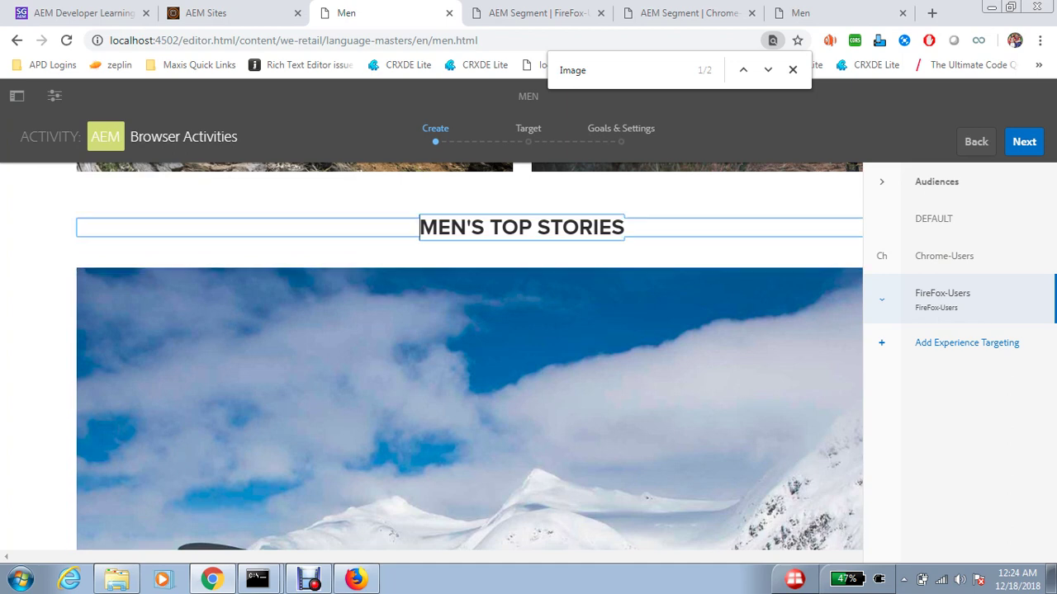
key(ctrl+shift+Left)
key(ctrl+shift+Left)
key(ctrl+shift+Left)
text(FI)
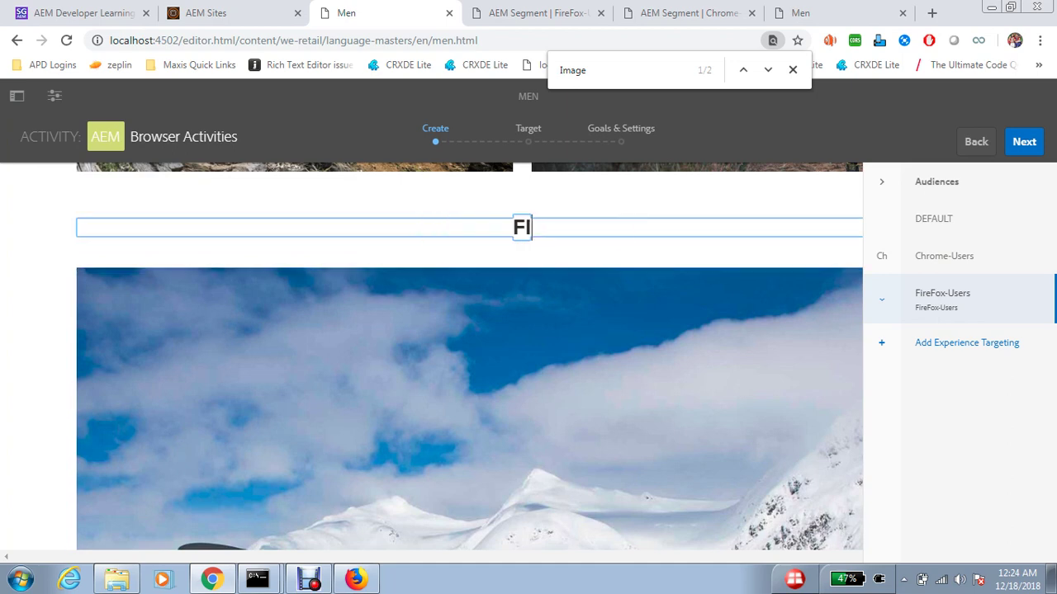
text(REFOX USERS)
key(ctrl+a)
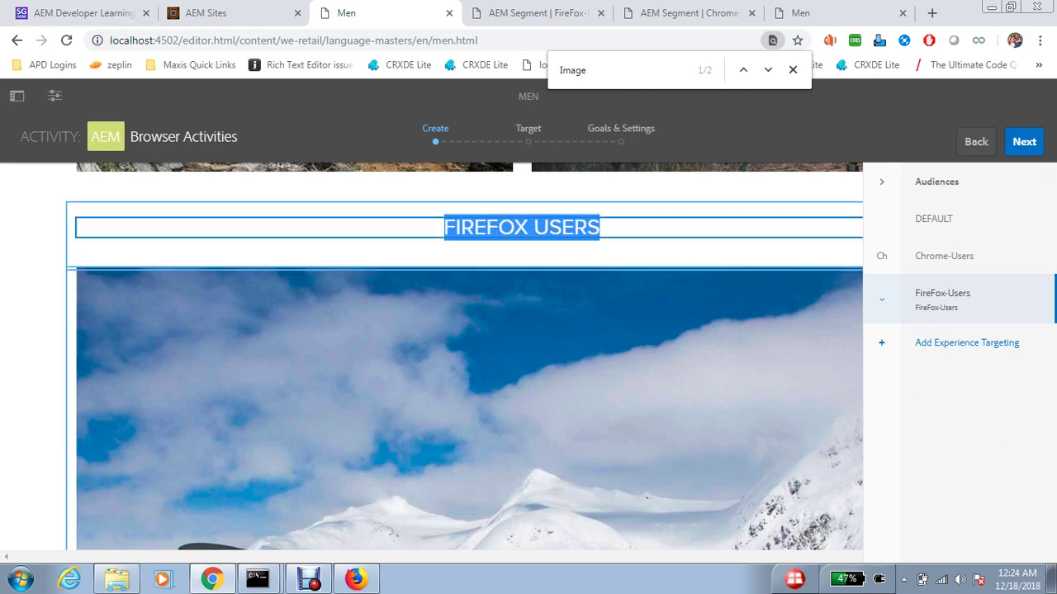
key(Return)
- Replace the FireFox-Users plane image with the Fleet Shoe.jpg picture
click(283, 297)
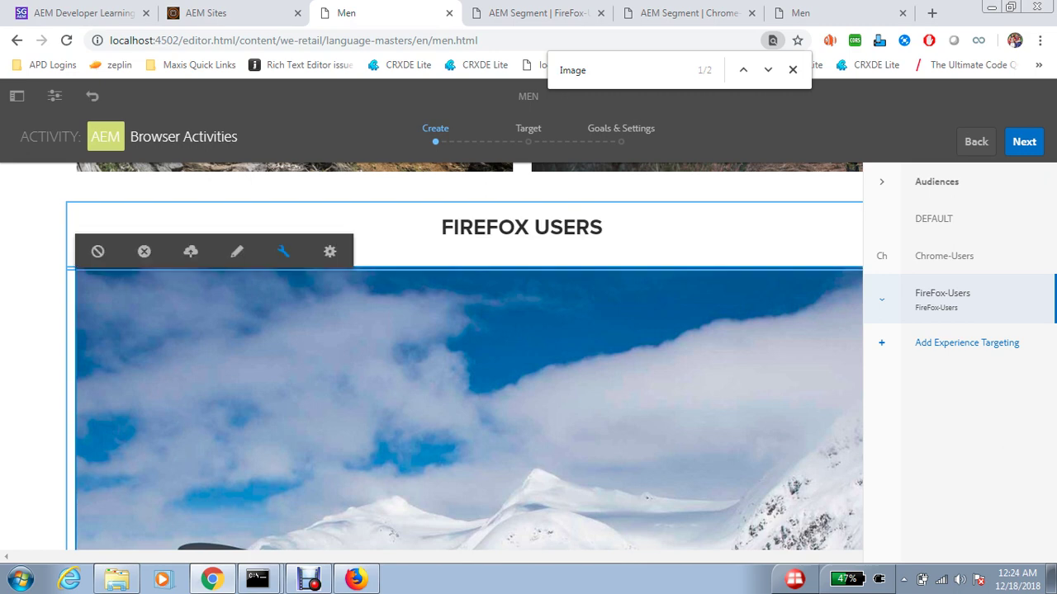
click(283, 251)
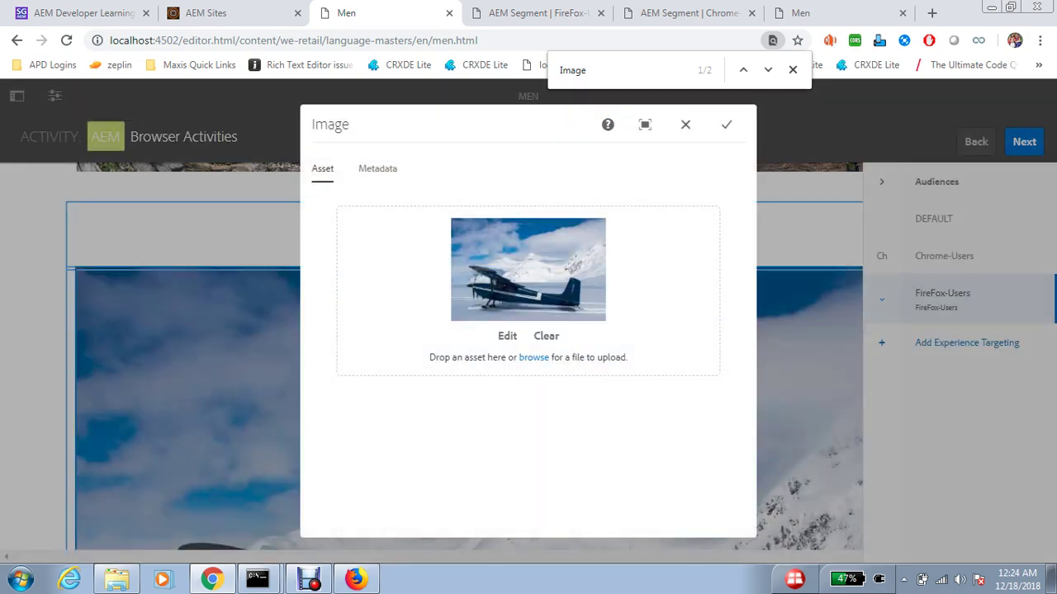
key(Escape)
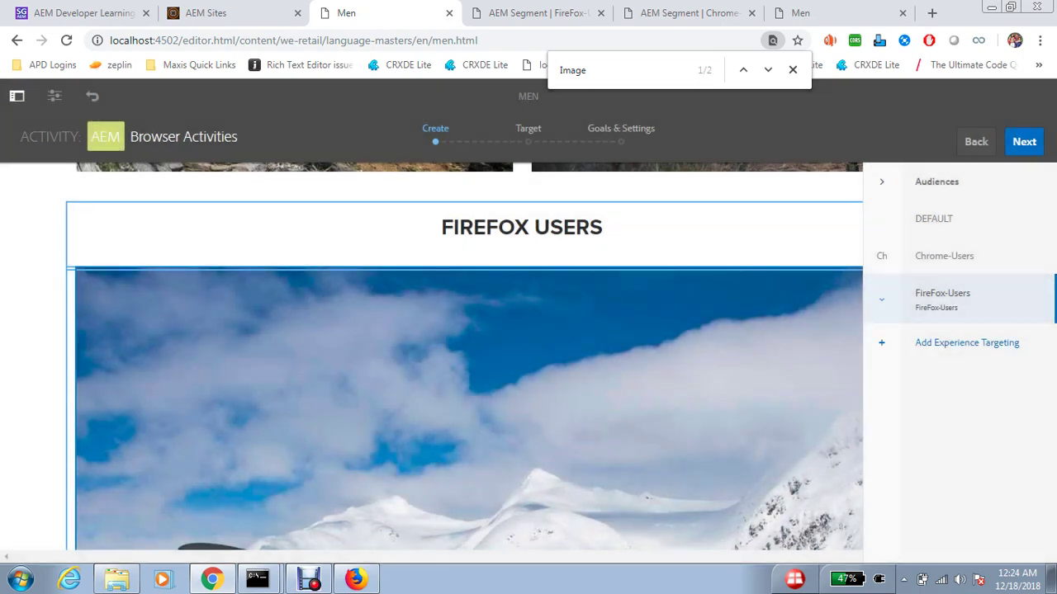
click(16, 96)
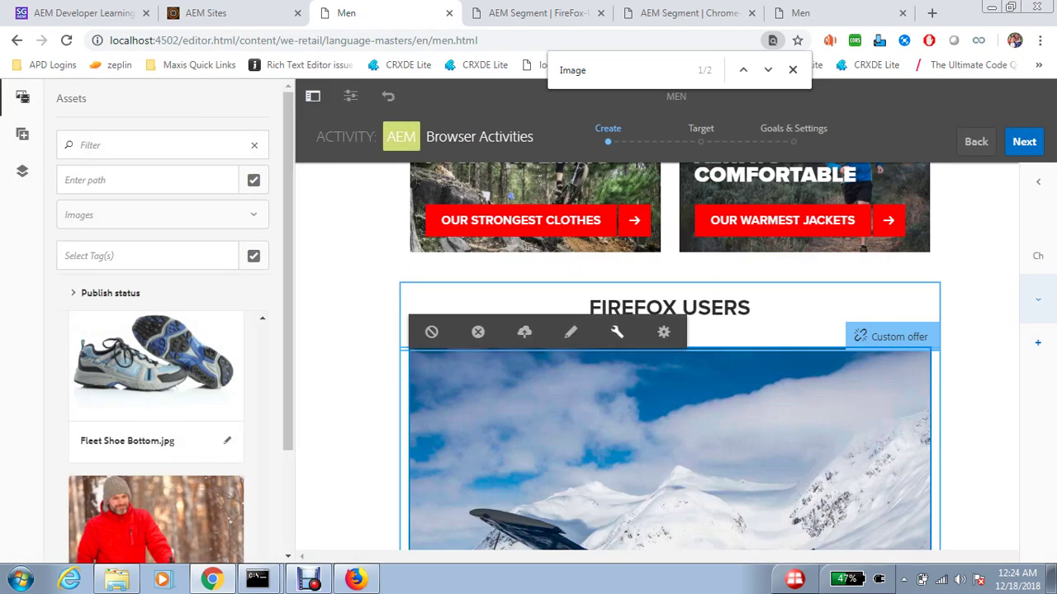
click(617, 331)
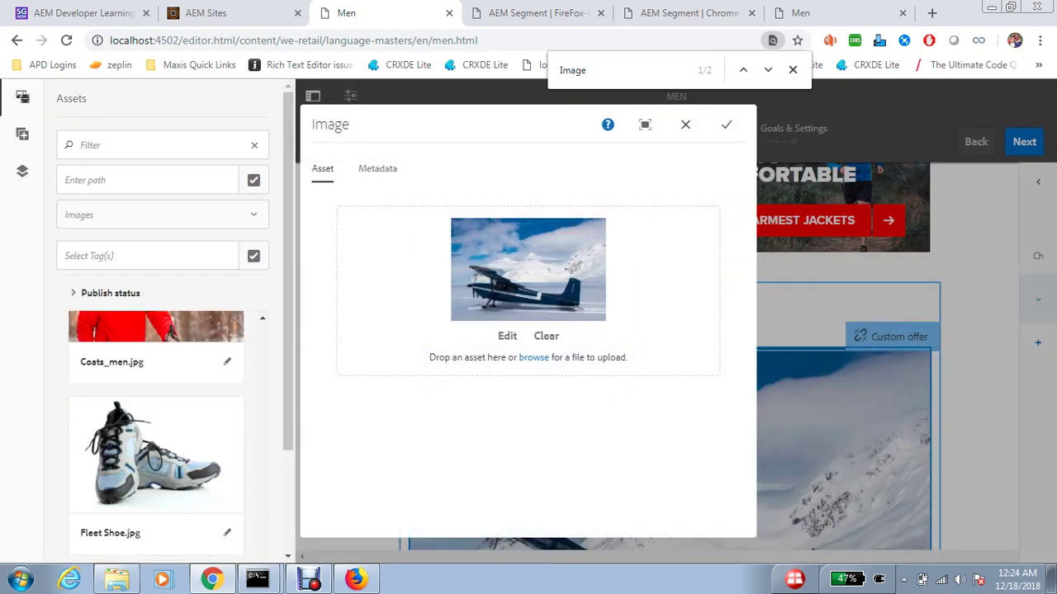
drag(156, 454, 528, 281)
click(727, 123)
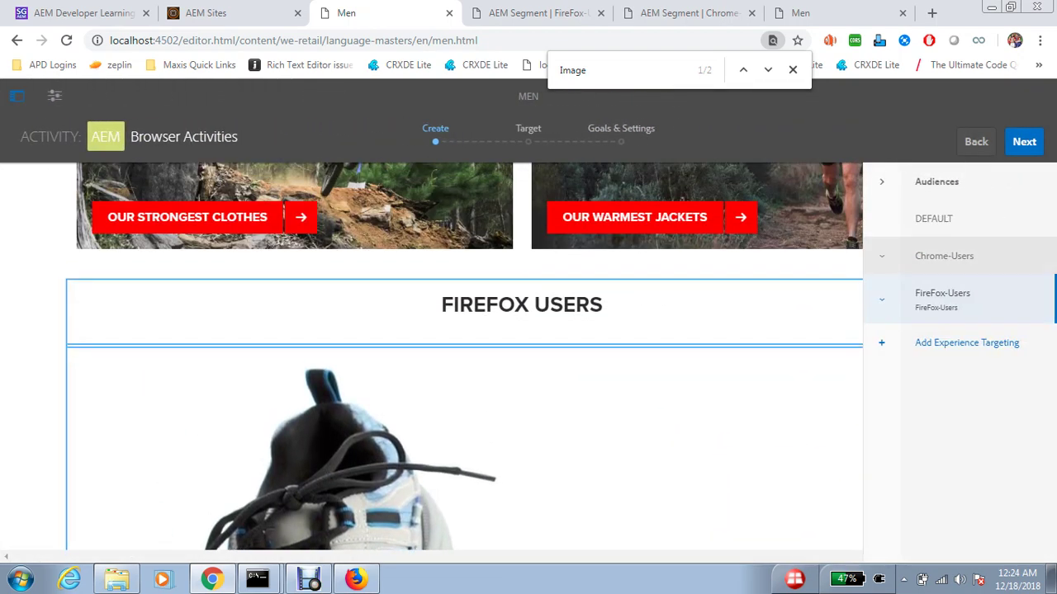
- Preview the DEFAULT, Chrome-Users and FireFox-Users experiences, then go through Next, Next and Save
click(933, 219)
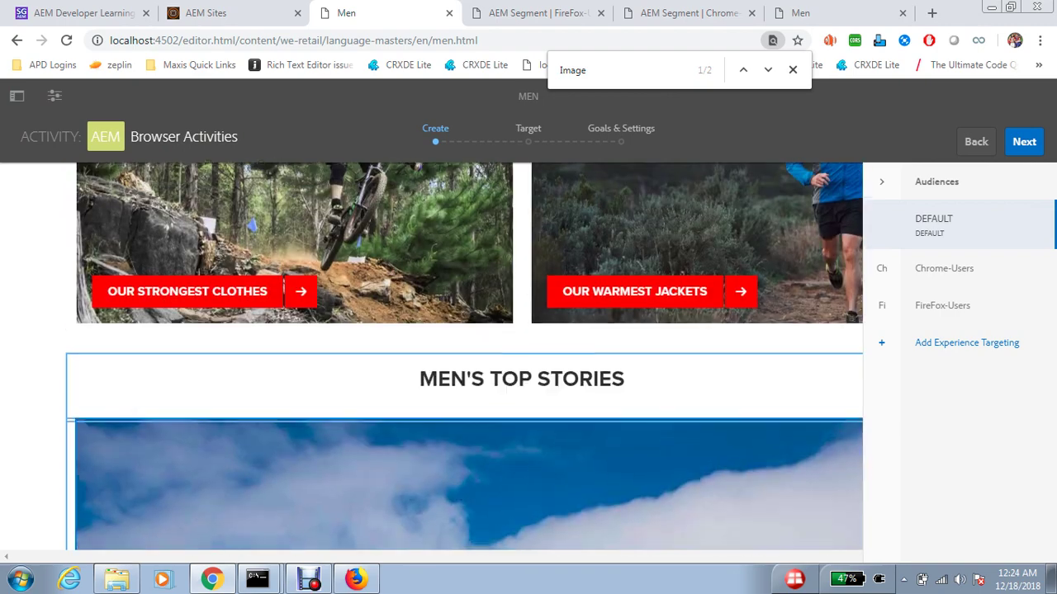
click(944, 268)
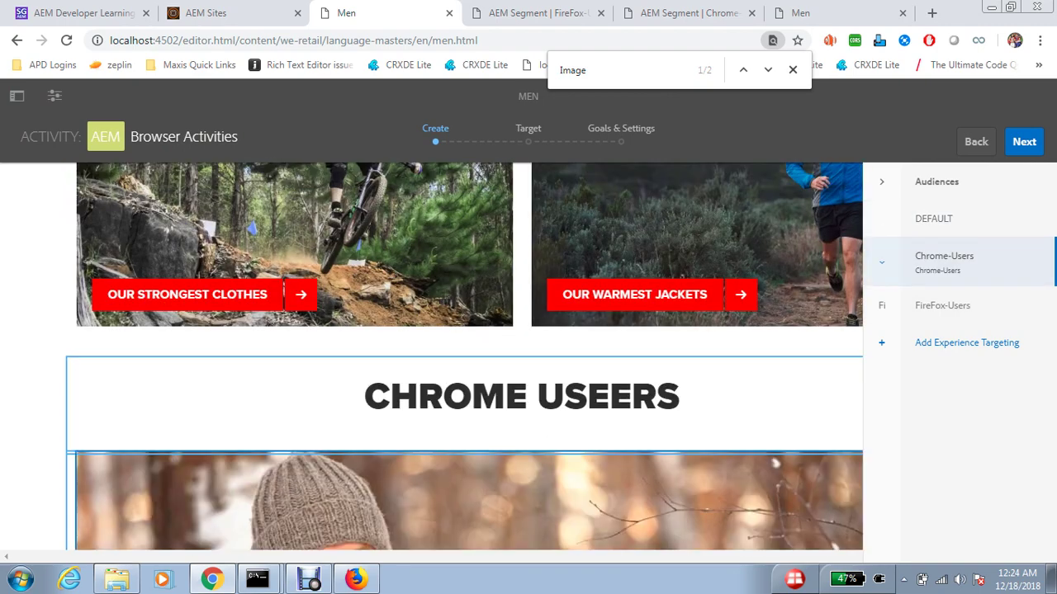
click(942, 306)
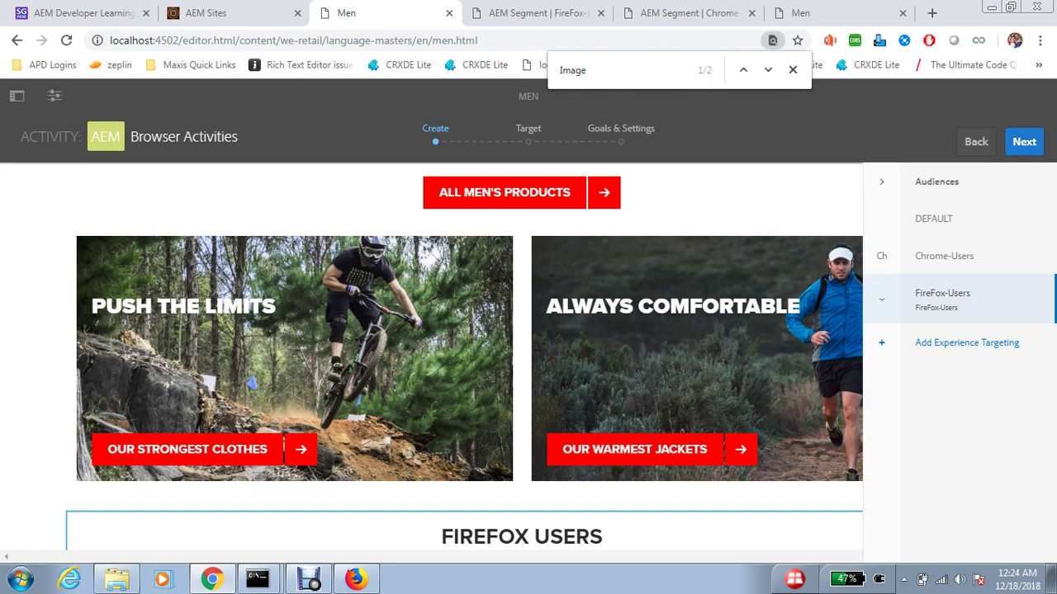
click(1024, 141)
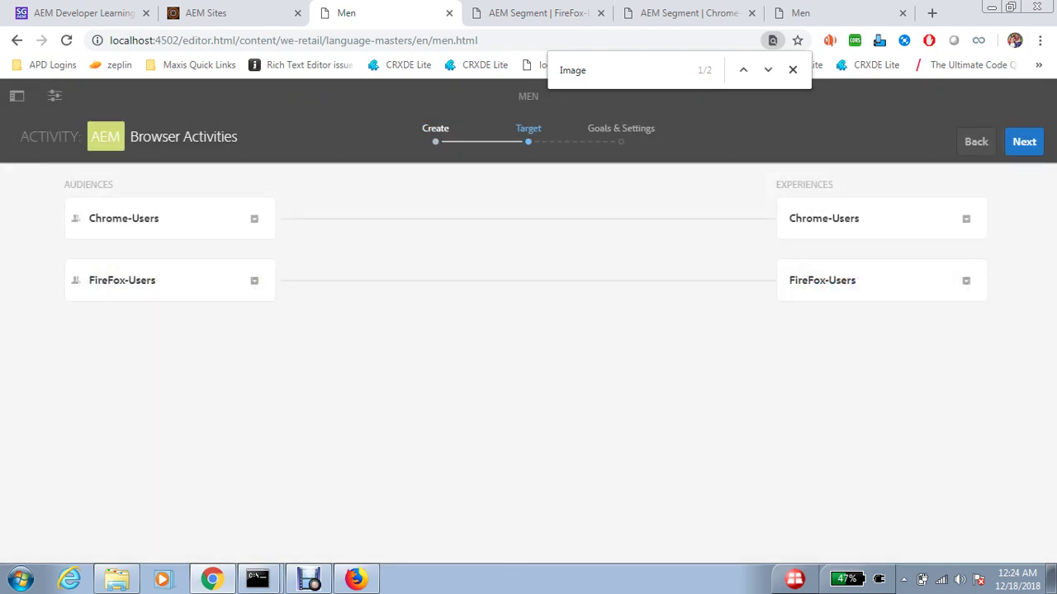
click(1024, 141)
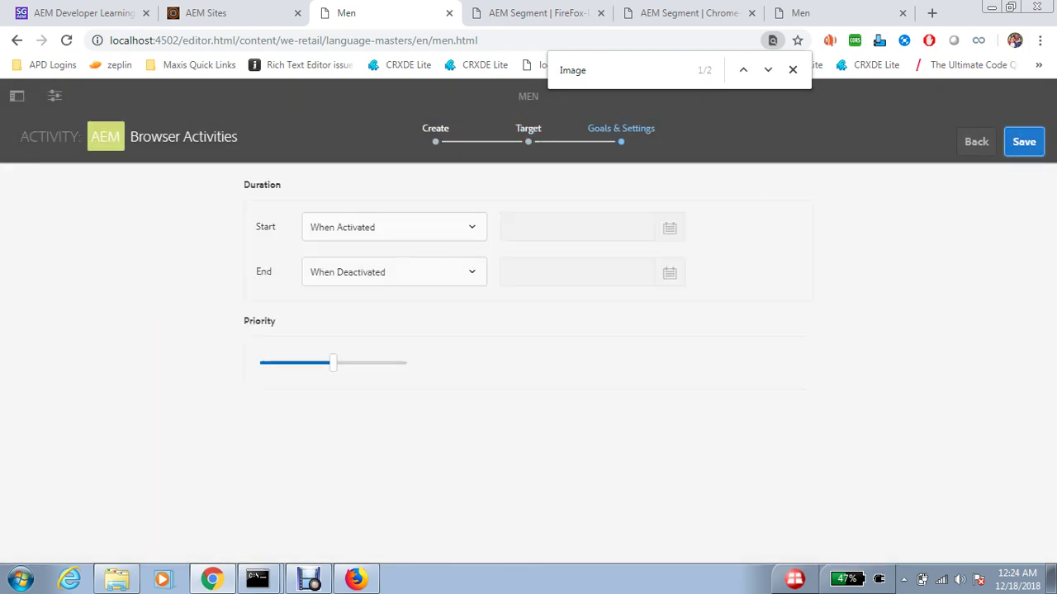
click(1023, 141)
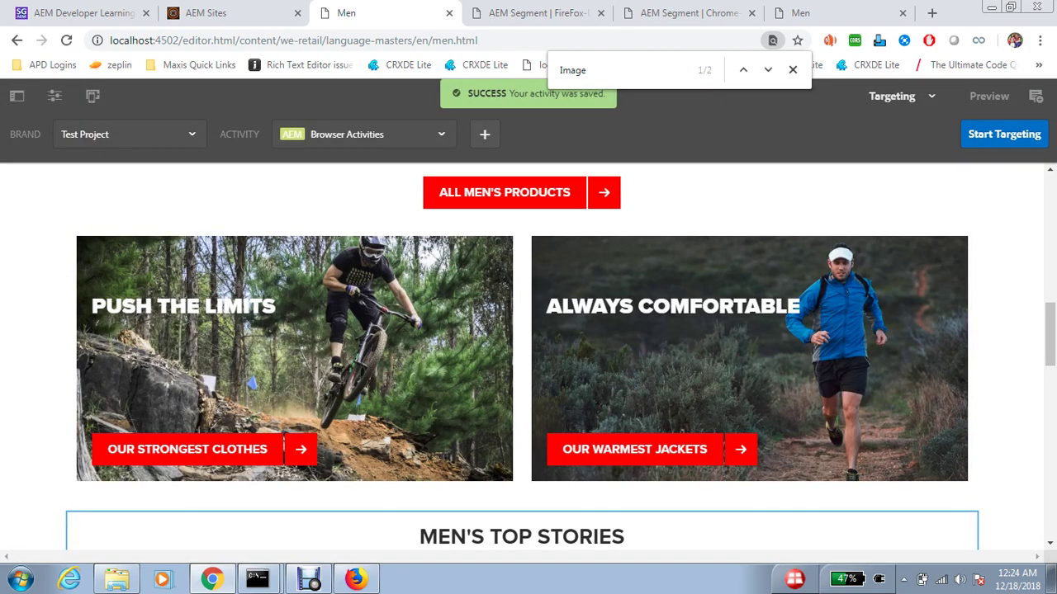
- View the Men page as published in Chrome, scroll to the CHROME USEERS story, and copy its address
click(55, 96)
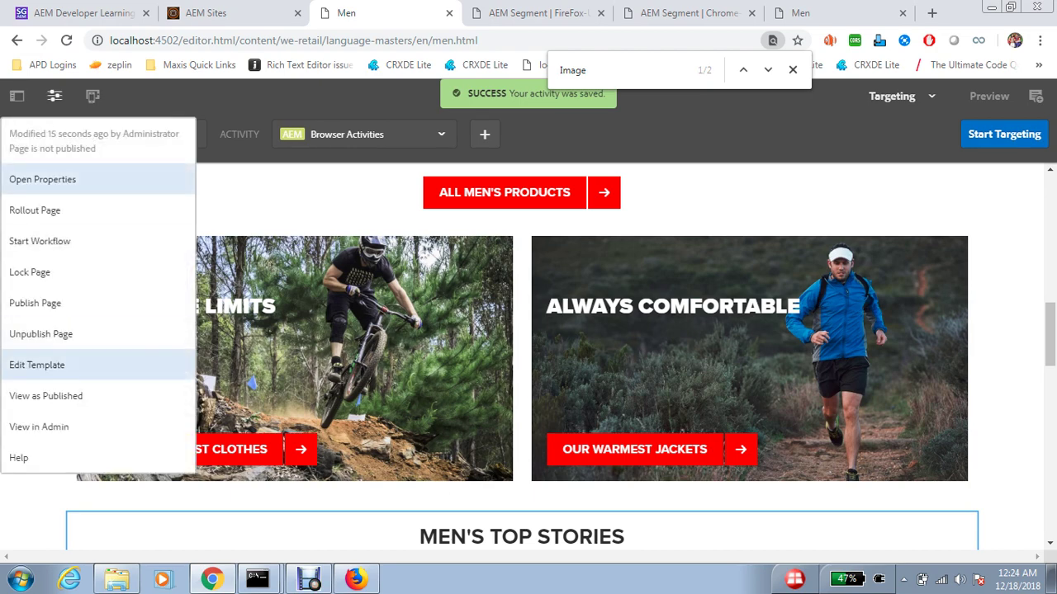
click(46, 396)
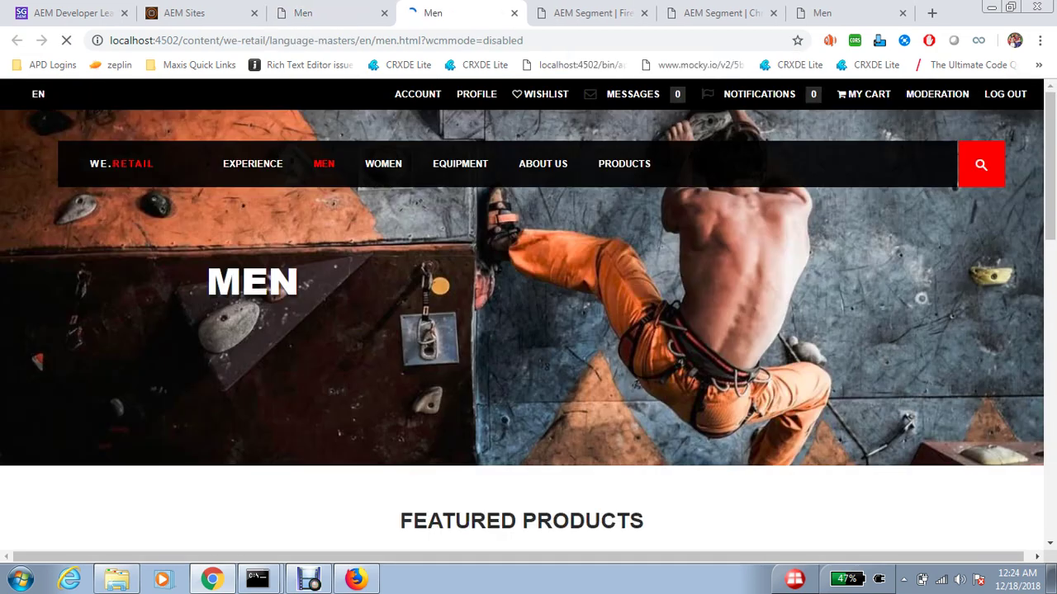
scroll(528, 330, down, 5)
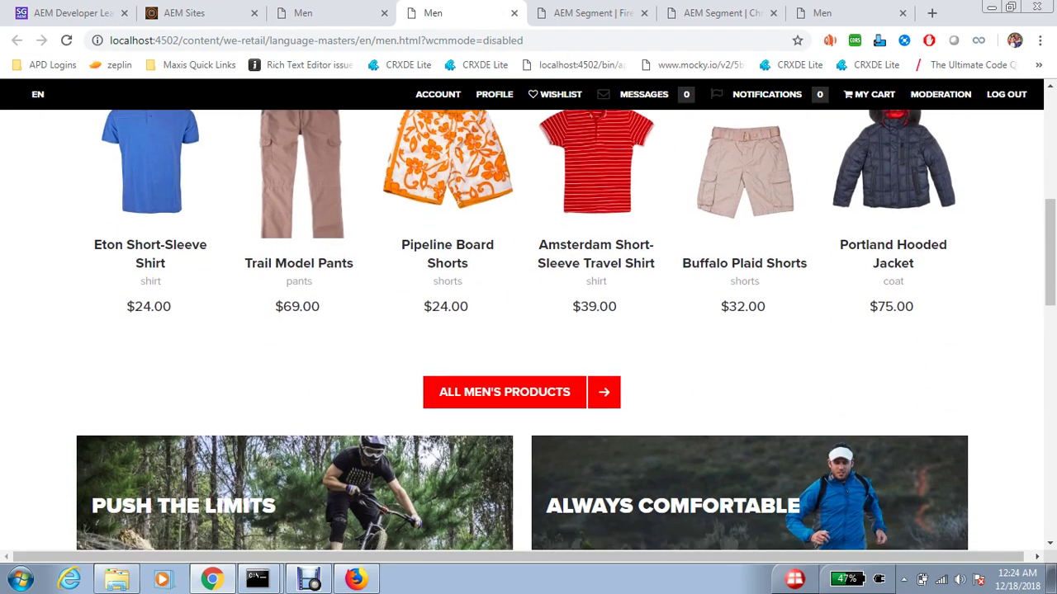
scroll(528, 330, down, 6)
drag(365, 220, 655, 220)
scroll(656, 220, down, 3)
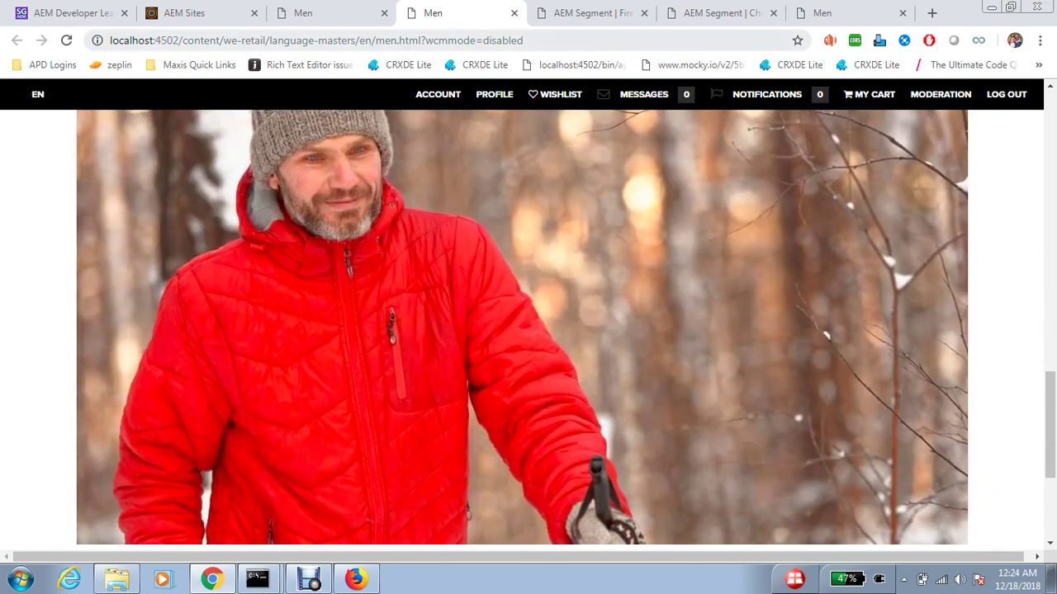
click(314, 40)
key(ctrl+c)
- Load the copied men.html address in Firefox and scroll through its FIREFOX USERS shoe story
click(356, 579)
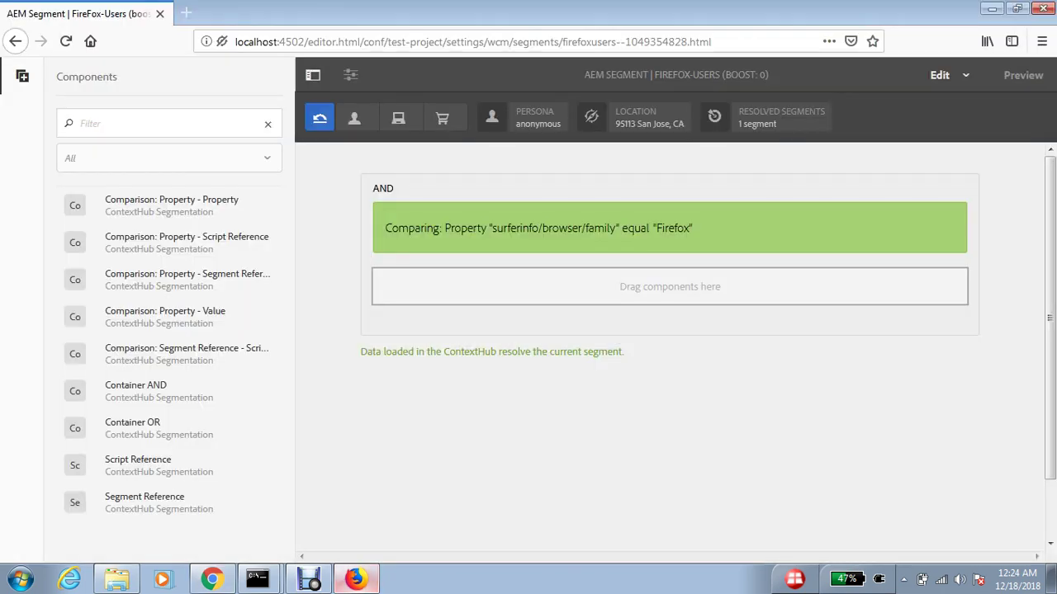
key(ctrl+l)
key(ctrl+v)
key(Return)
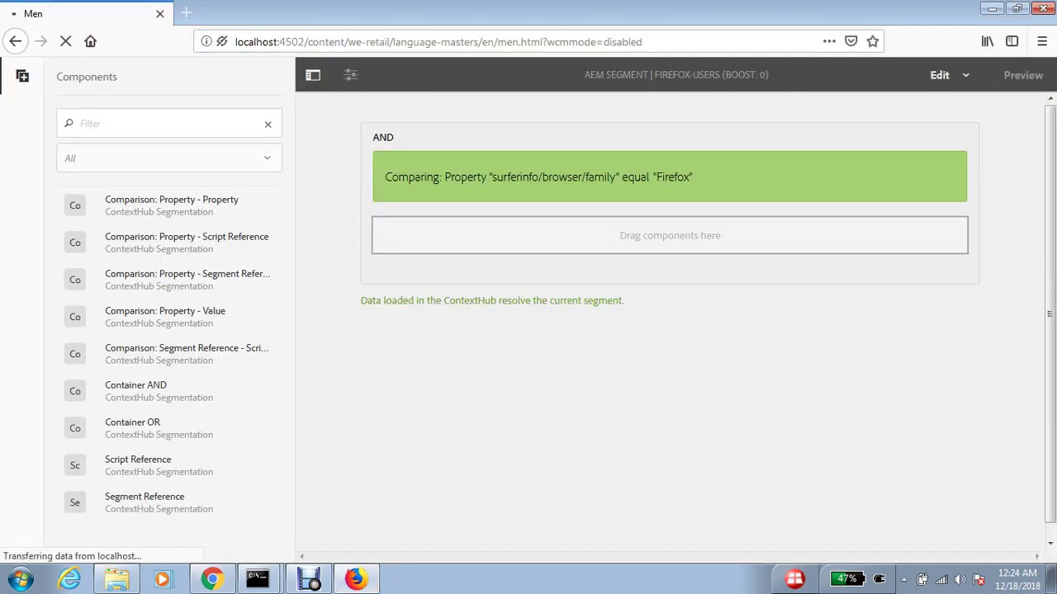
scroll(447, 330, down, 5)
scroll(447, 330, down, 8)
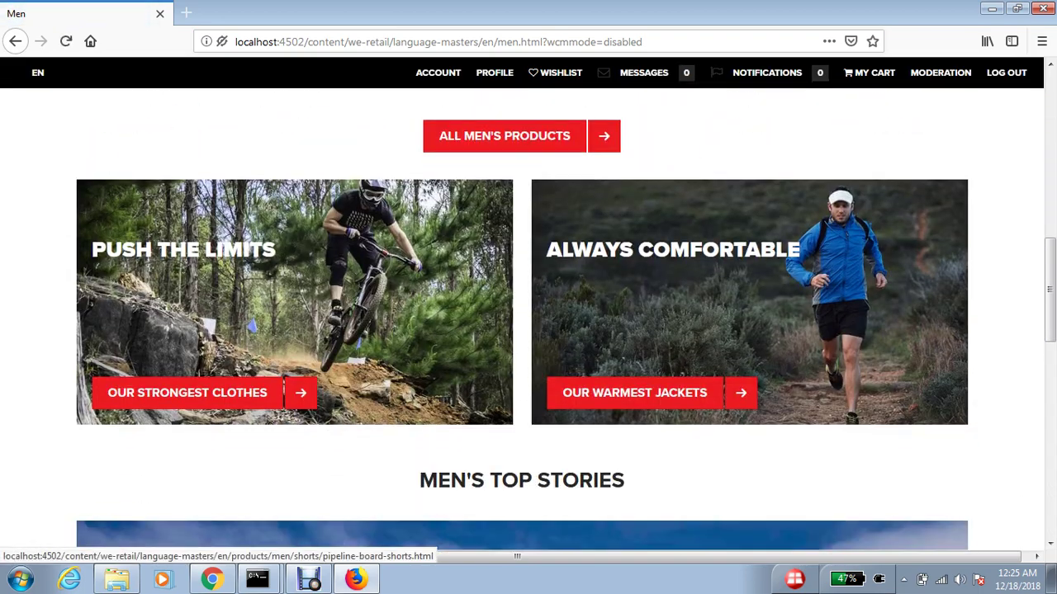
scroll(504, 322, down, 5)
click(69, 580)
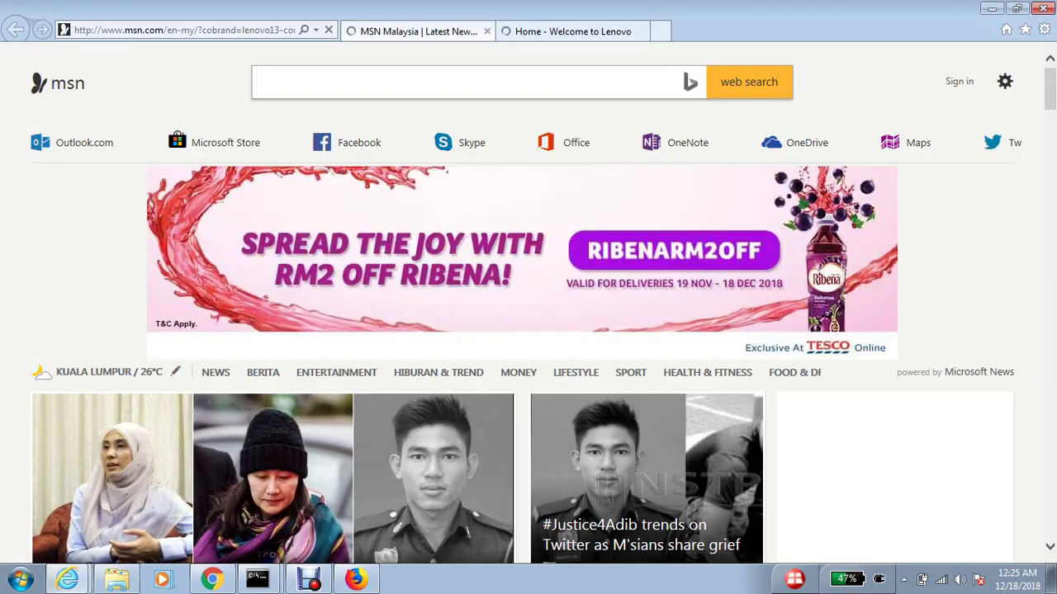
- Load localhost:4502 in Internet Explorer and sign in with the administrator credentials
click(181, 30)
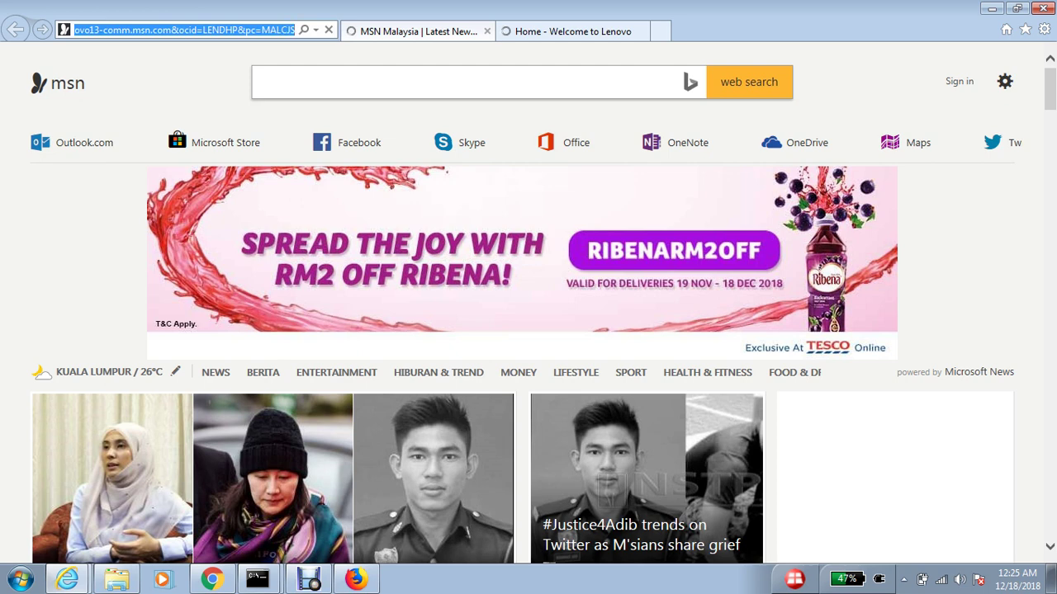
key(ctrl+v)
key(Return)
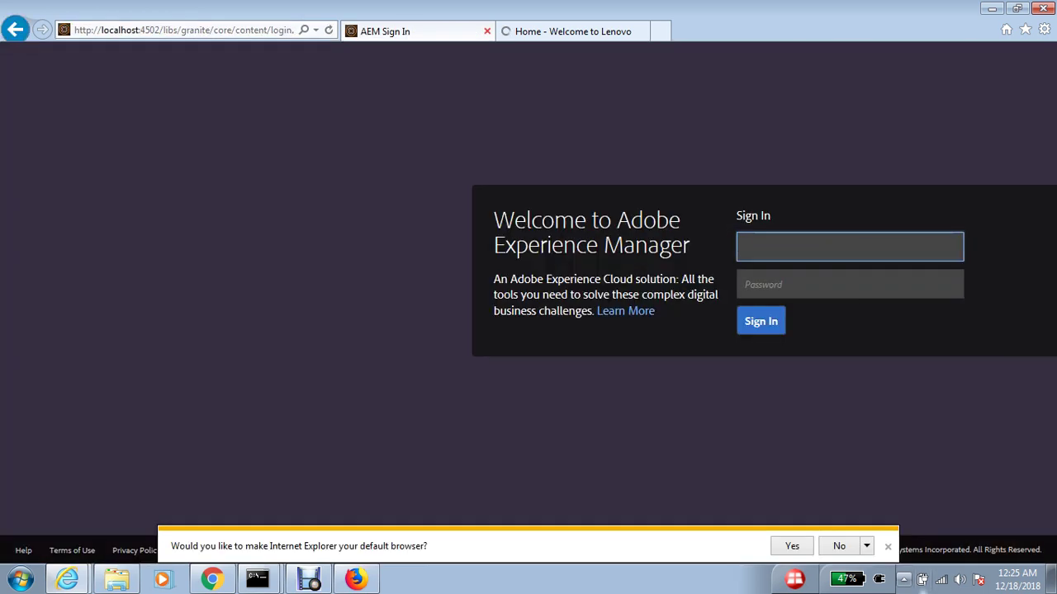
text(dmin)
key(Tab)
text(admin)
key(Return)
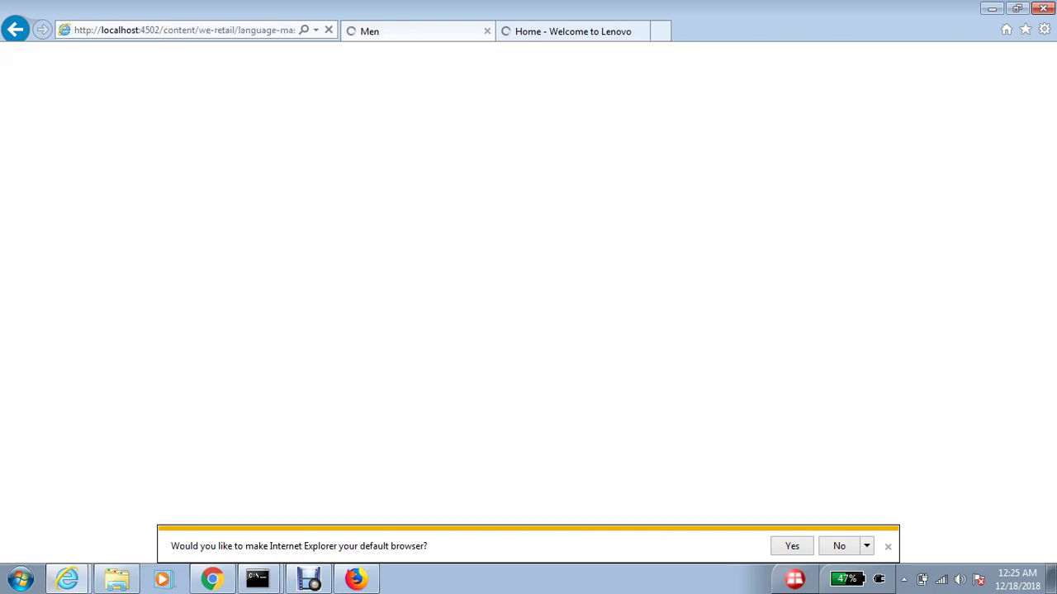
- Decline the default-browser prompt, scroll the default Men's Top Stories, then return to Chrome's Men page
click(839, 545)
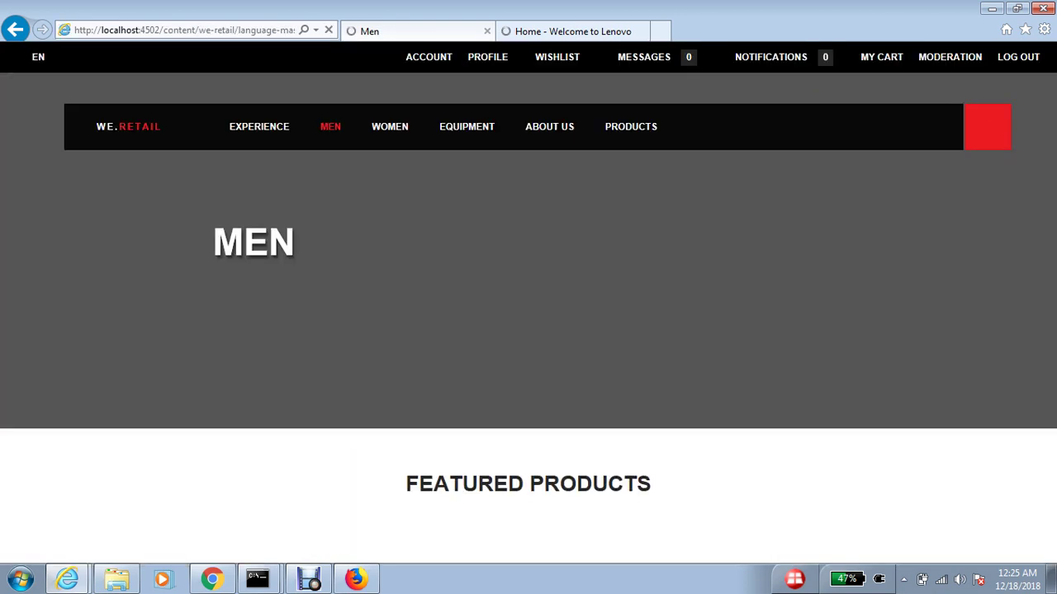
scroll(528, 319, down, 15)
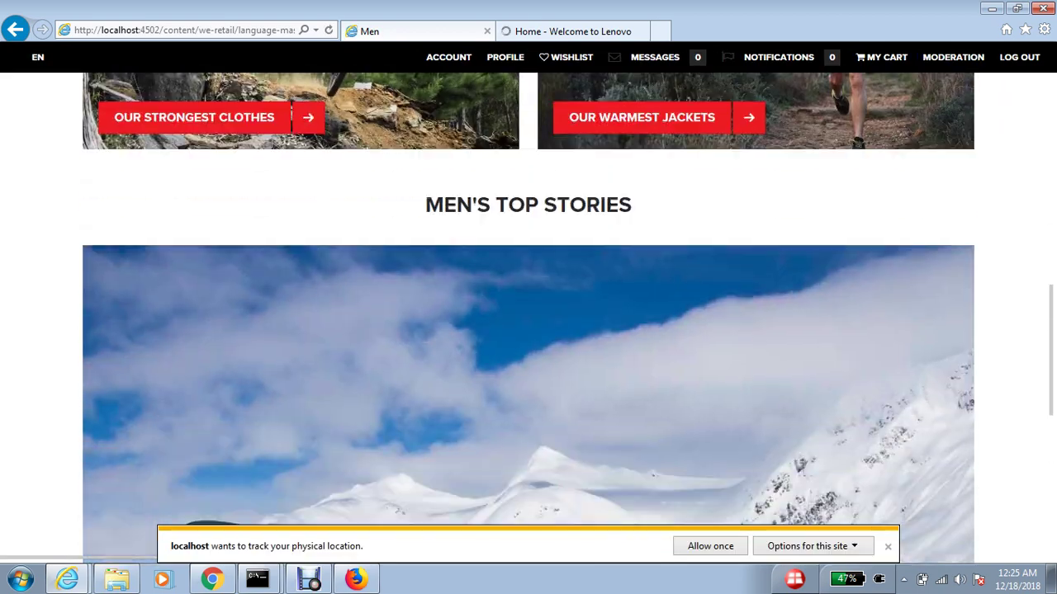
scroll(528, 319, down, 5)
scroll(528, 319, up, 6)
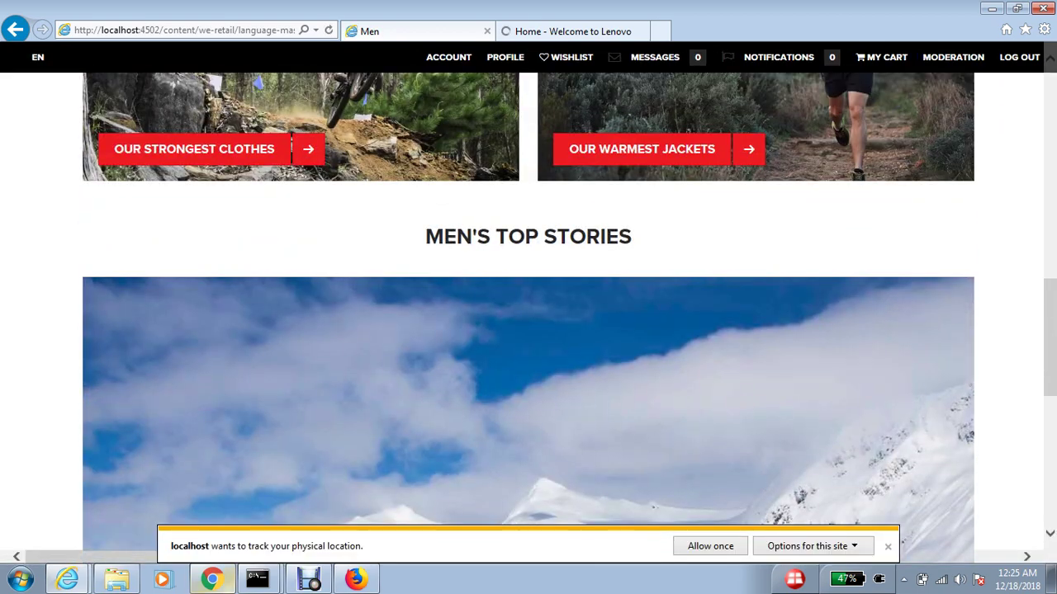
key(alt+Tab)
scroll(528, 330, up, 9)
- Compare Chrome's CHROME USEERS and Firefox's FIREFOX USERS Men pages, then scroll the blog post tab
scroll(528, 330, down, 4)
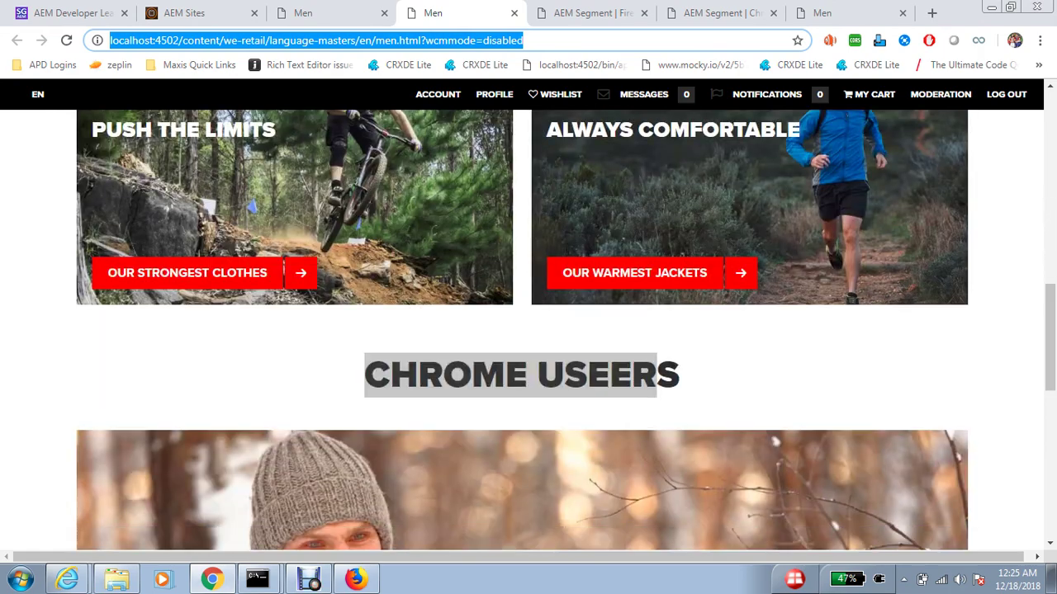
key(alt+Tab)
scroll(528, 319, down, 8)
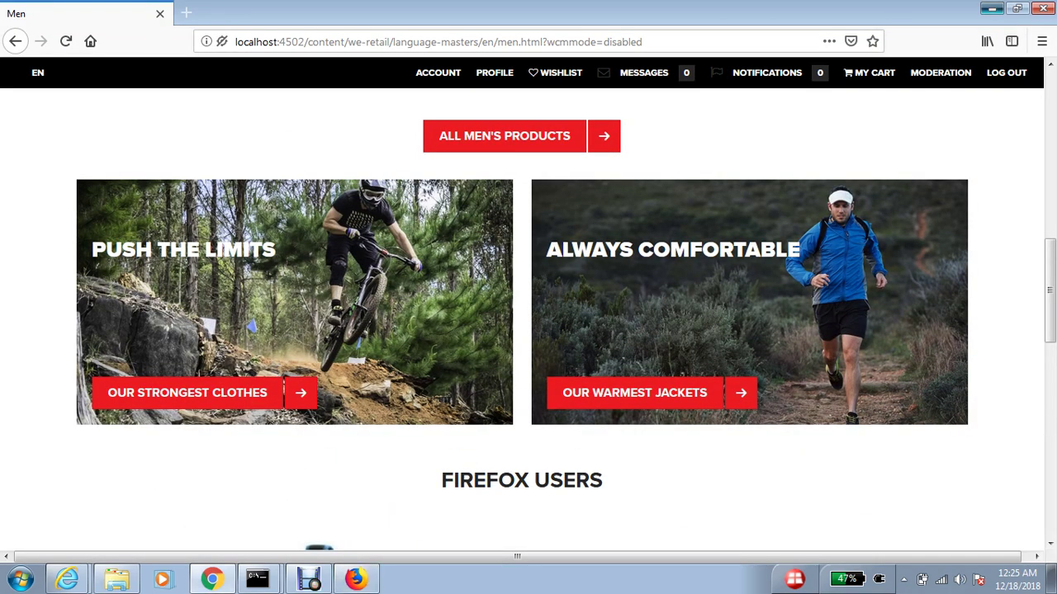
key(alt+Tab)
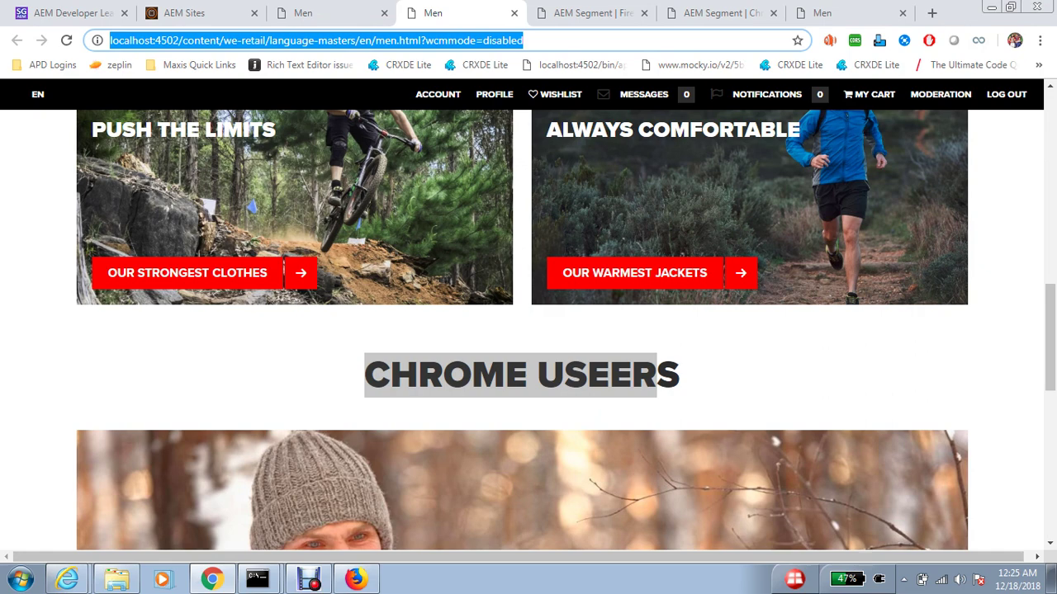
key(ctrl+1)
scroll(528, 322, down, 10)
scroll(528, 322, down, 20)
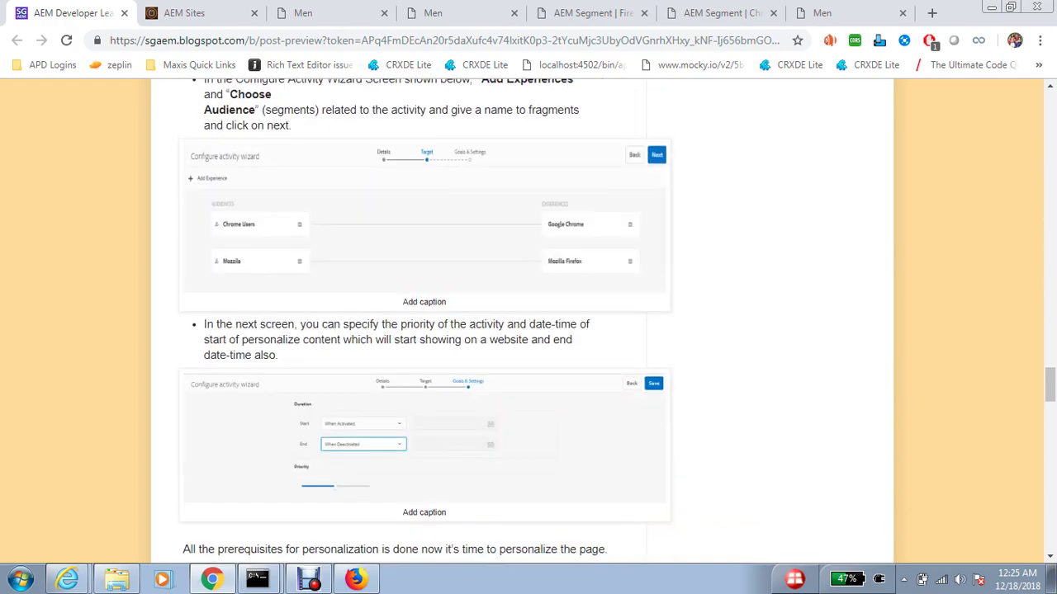
- Scroll the blog post down to its Trade Off and Myth sections
scroll(529, 322, down, 15)
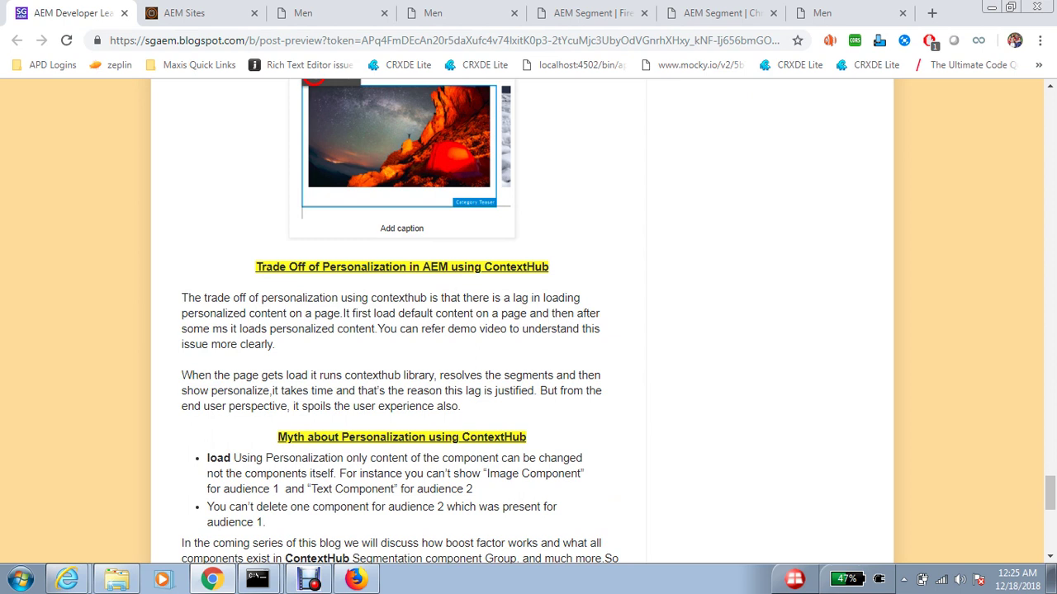
- Reload the Men page in Chrome with F5 and scroll through its CHROME USEERS red-jacket story
key(ctrl+5)
key(ctrl+shift+Tab)
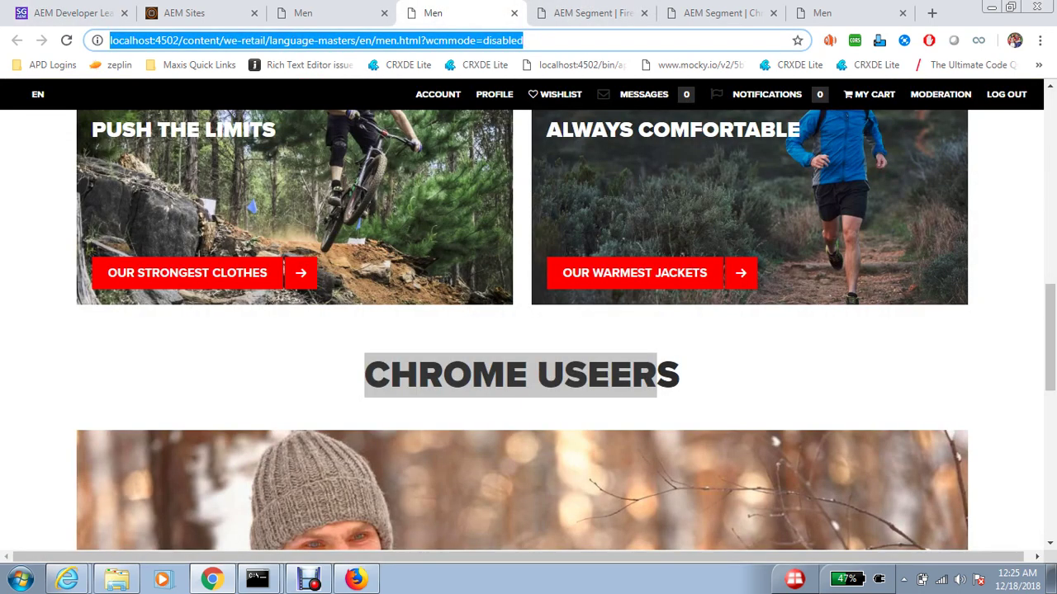
scroll(529, 330, down, 2)
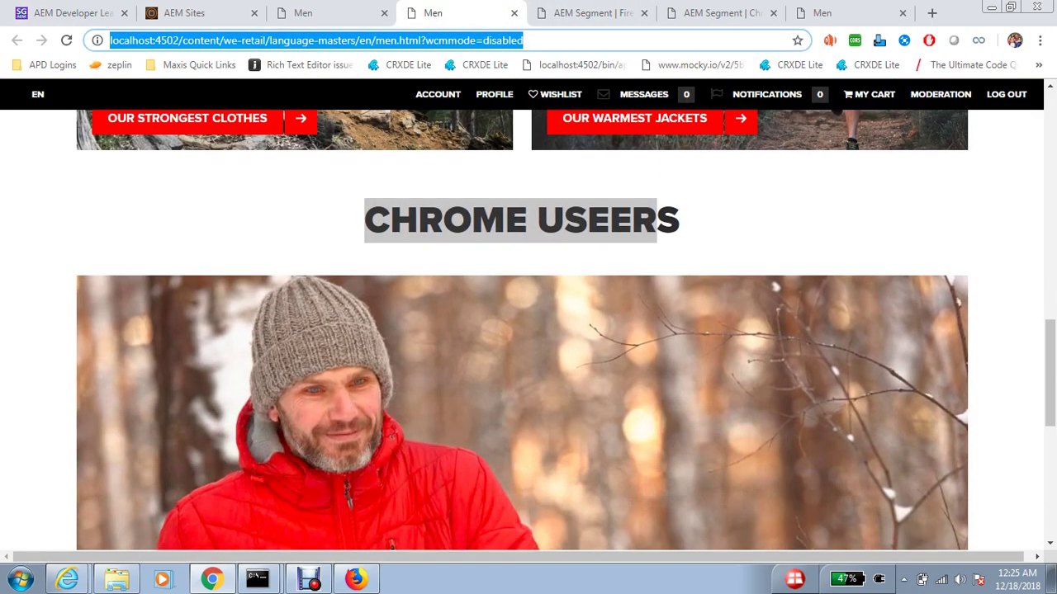
key(F5)
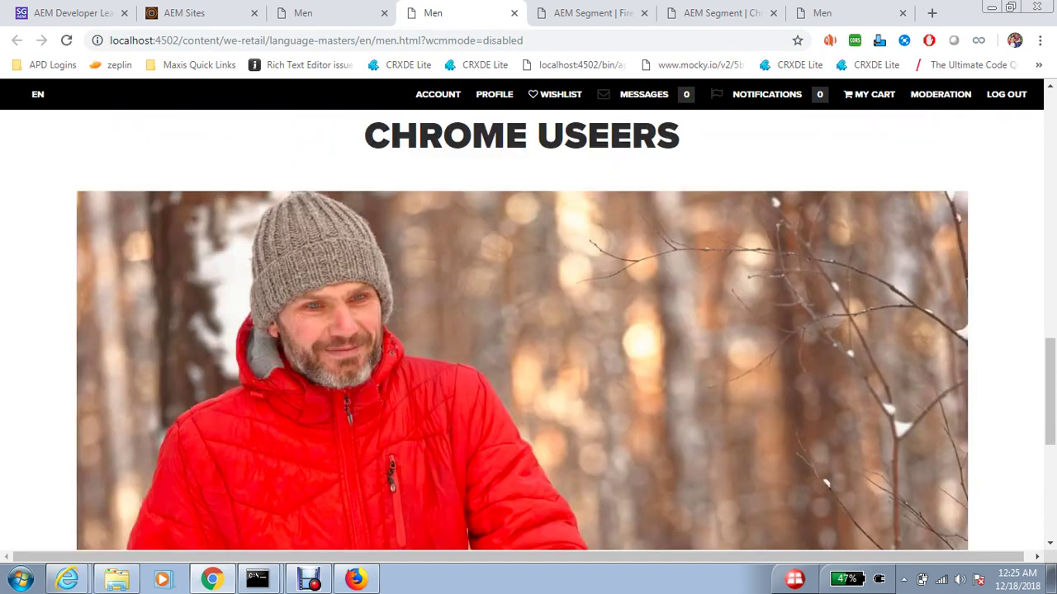
scroll(521, 331, up, 2)
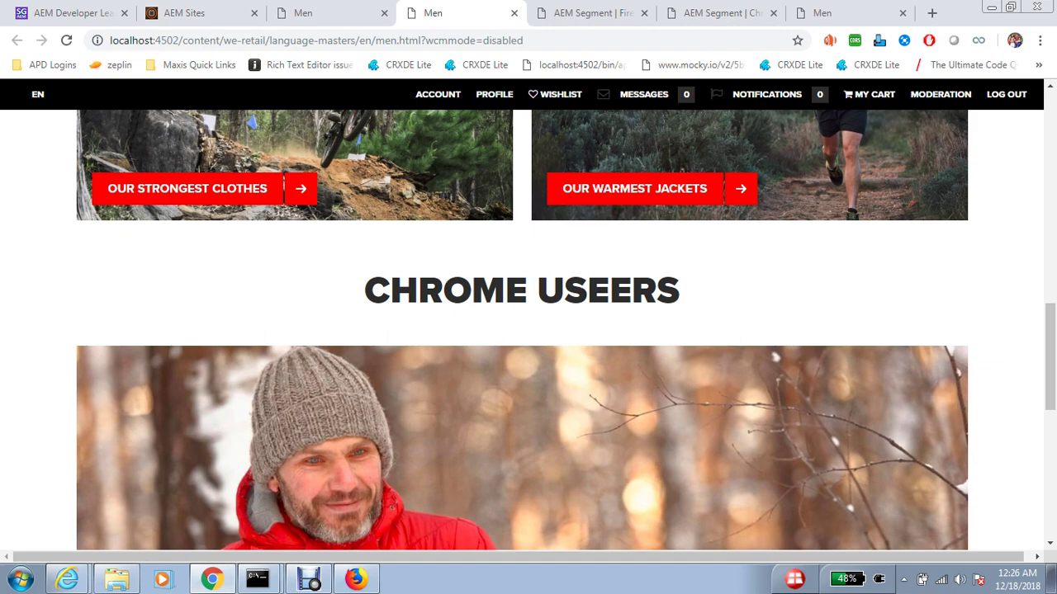
scroll(522, 330, down, 3)
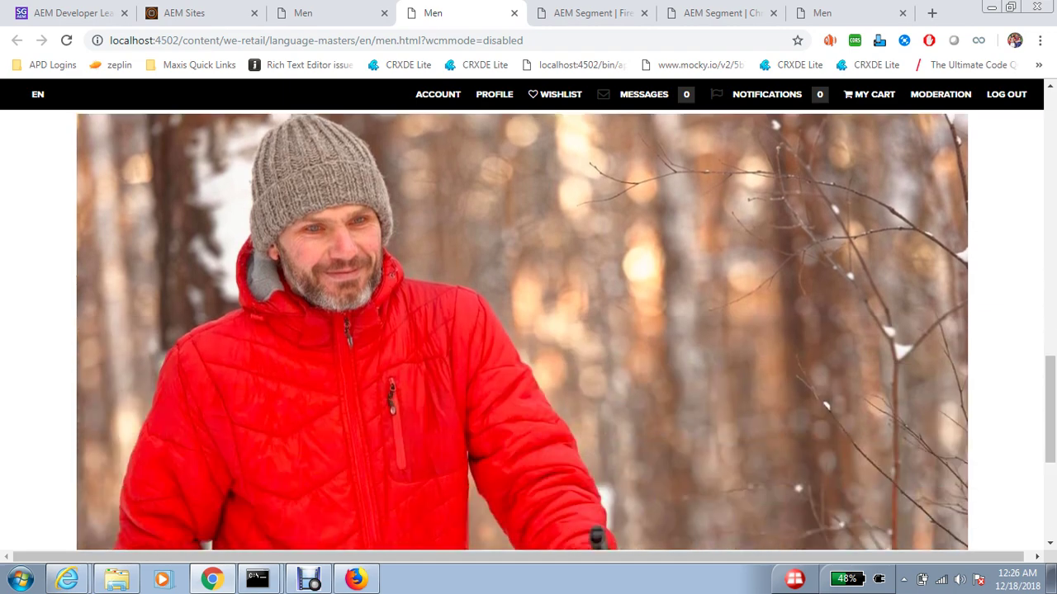
scroll(523, 330, down, 3)
scroll(522, 330, up, 3)
scroll(522, 330, up, 1)
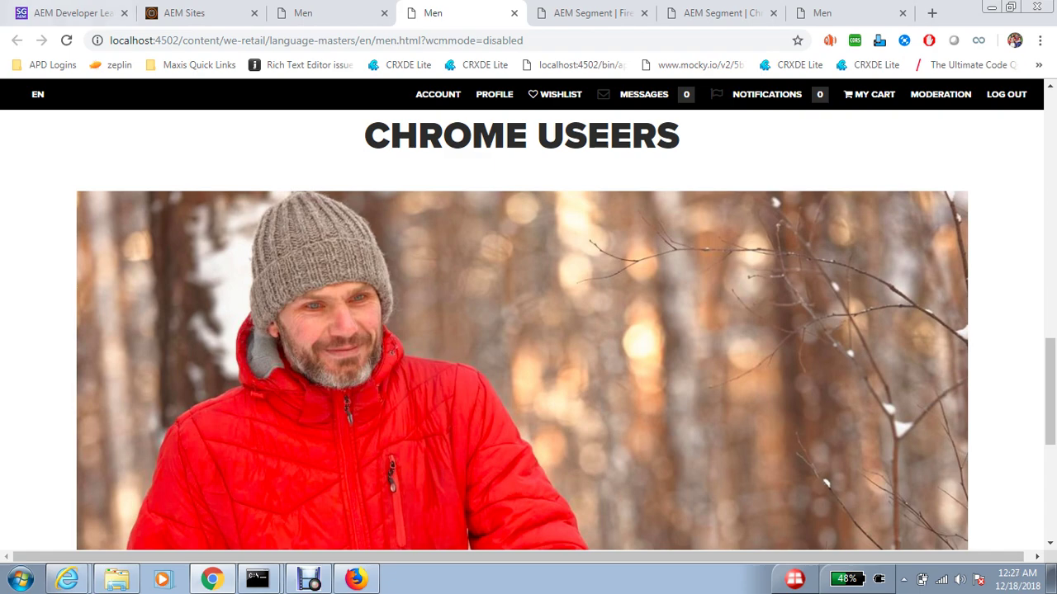
- Return to the blog post tab and scroll through it
key(ctrl+1)
scroll(413, 330, down, 1)
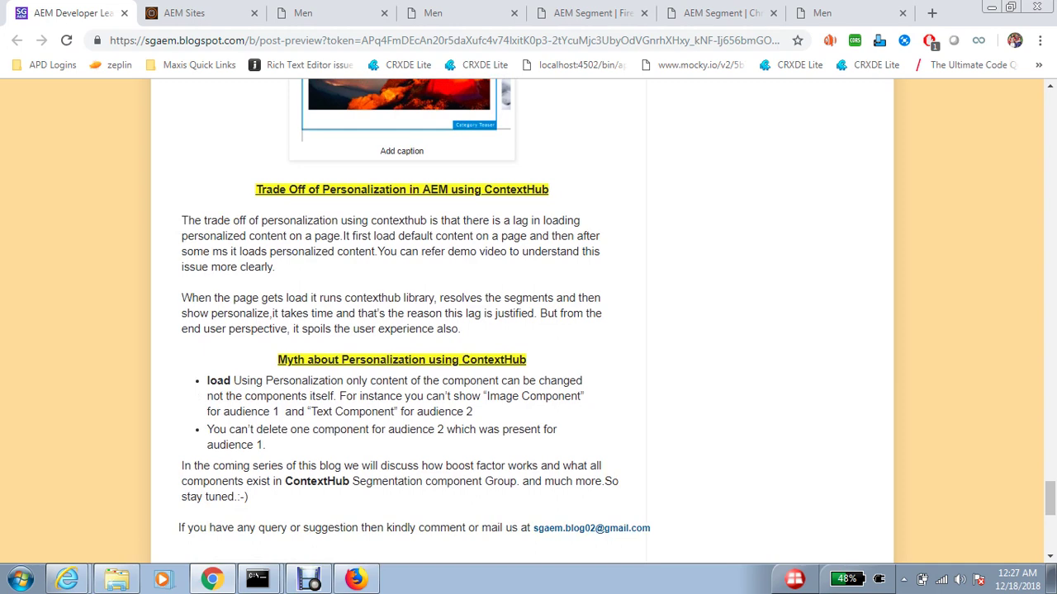
scroll(413, 330, up, 1)
- Switch the Men page editor into Targeting mode under the Browser Activities activity
key(ctrl+3)
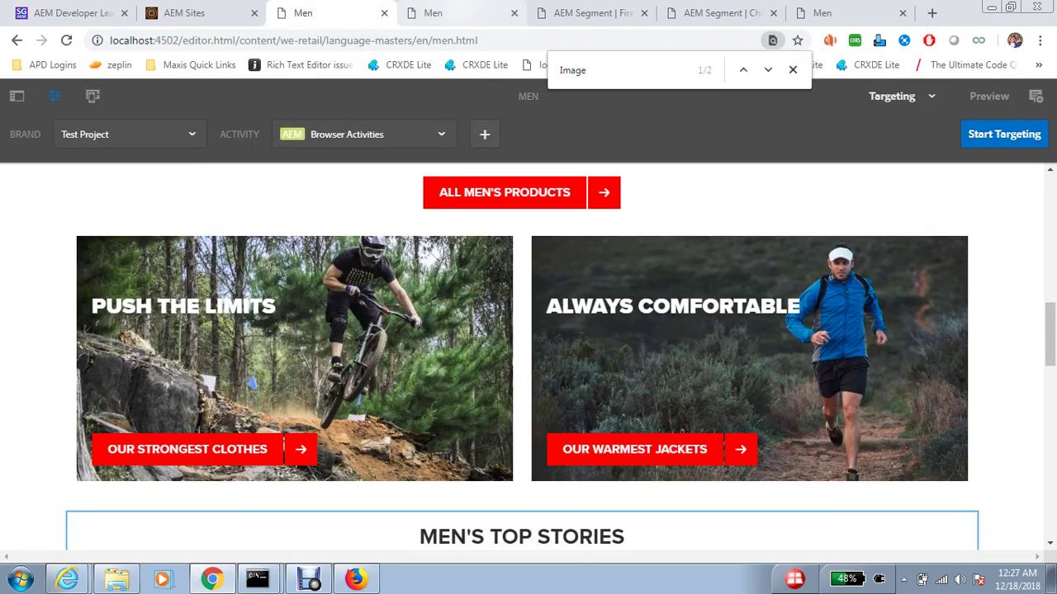
key(ctrl+4)
key(ctrl+3)
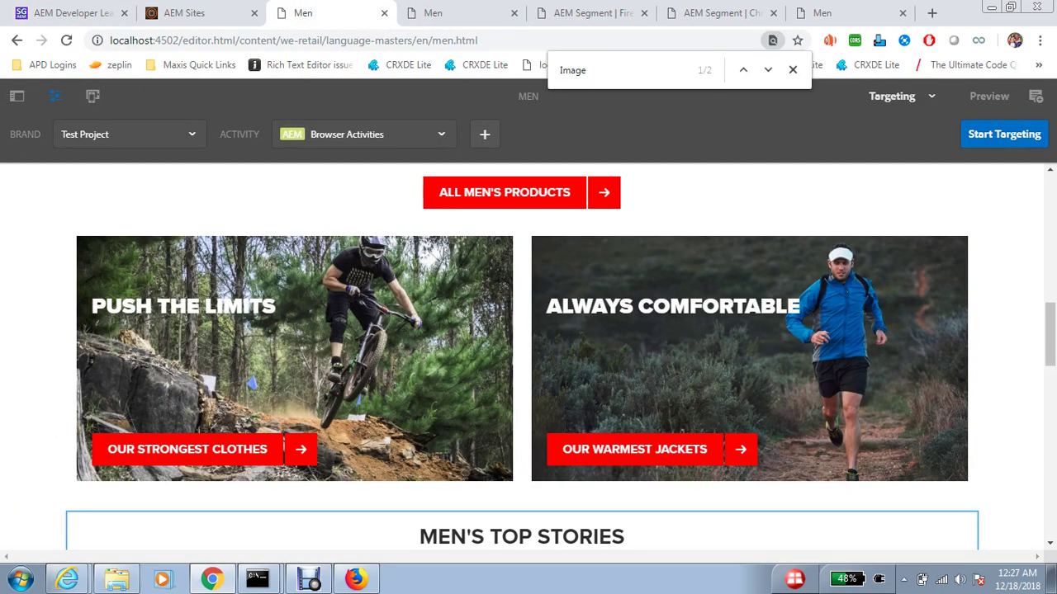
click(901, 96)
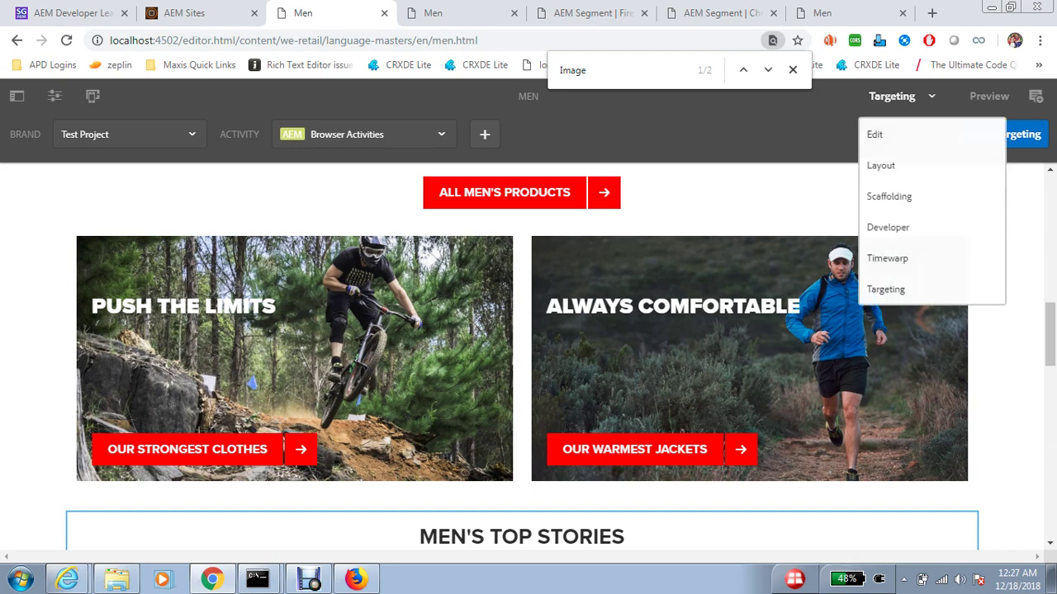
click(1024, 134)
scroll(462, 355, down, 5)
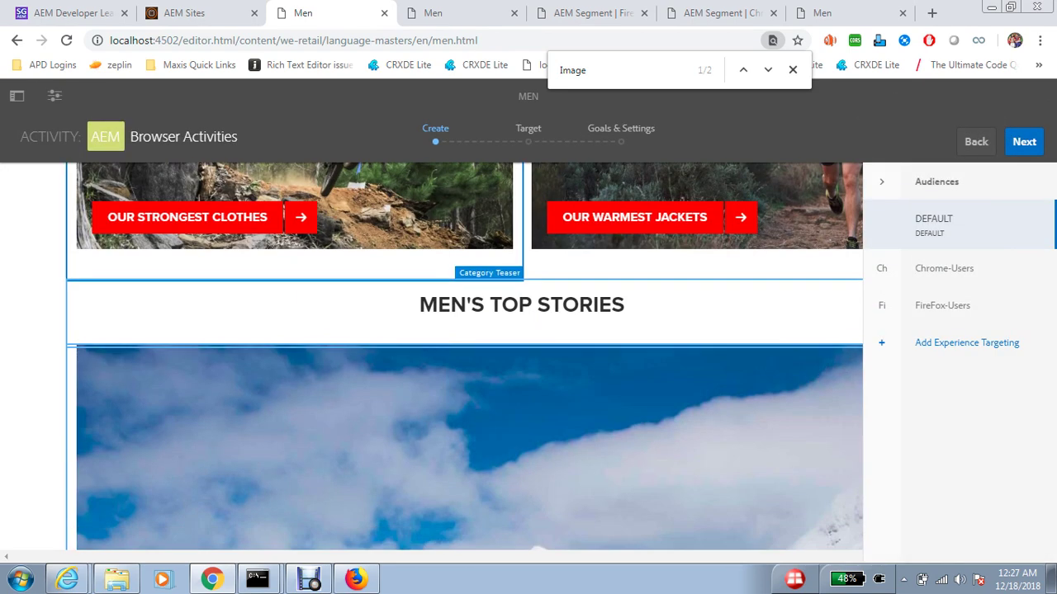
scroll(463, 355, up, 2)
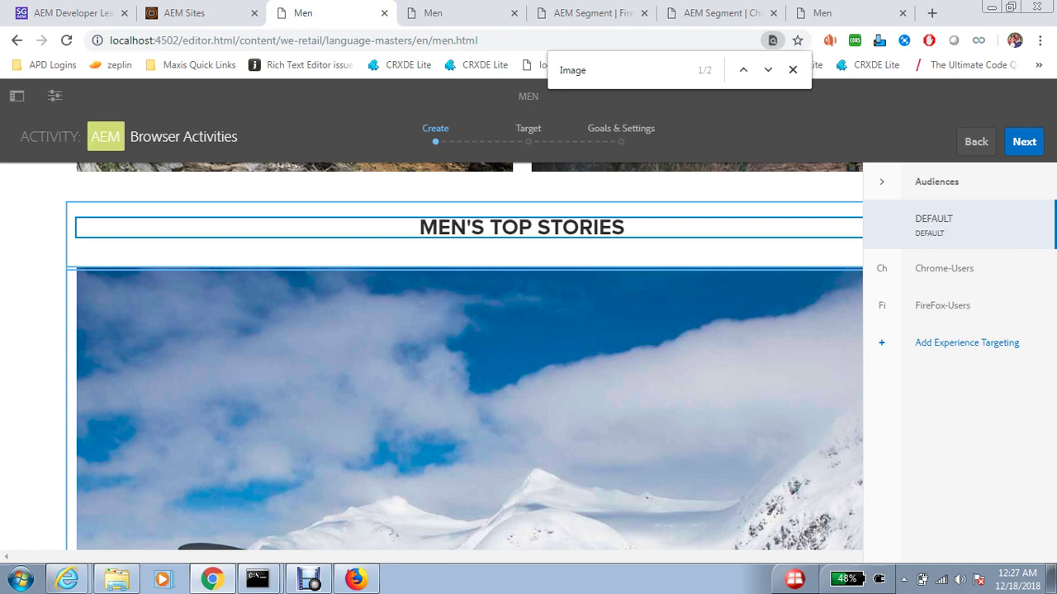
- Review the Chrome-Users and FireFox-Users audiences, then return to the blog post's Myth about Personalization section
scroll(462, 356, down, 3)
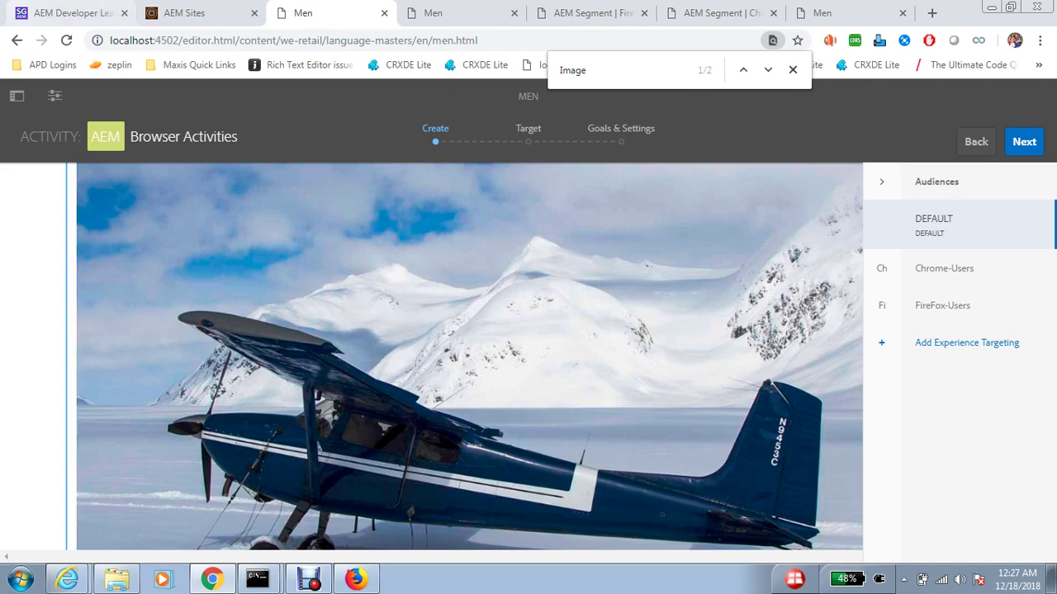
key(ctrl+1)
scroll(528, 330, down, 2)
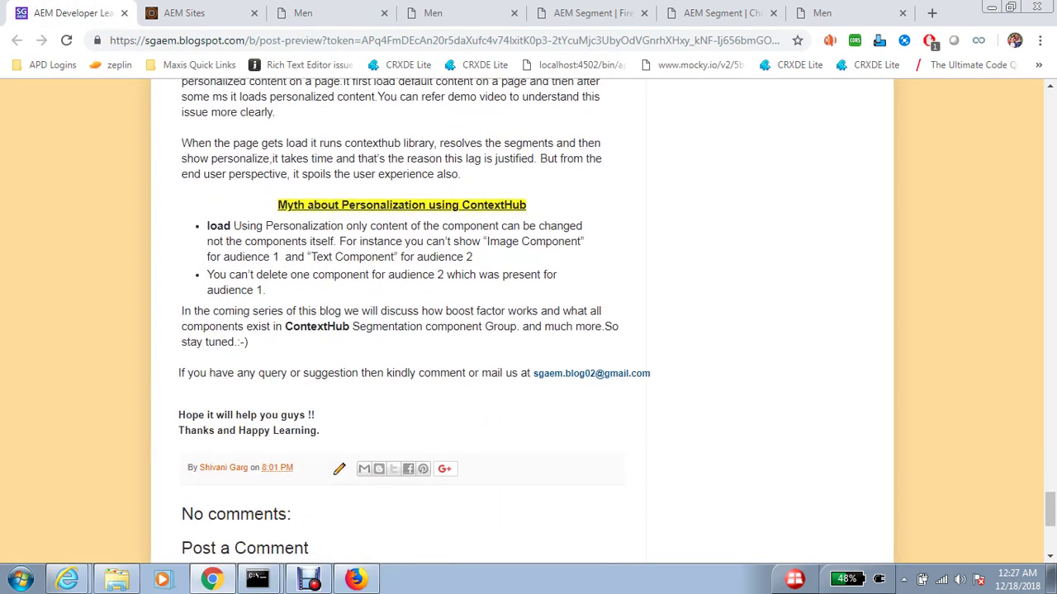
- Bring up the FireFox-Users segment showing its browser family equals "Firefox" rule
key(ctrl+Tab)
key(ctrl+Tab)
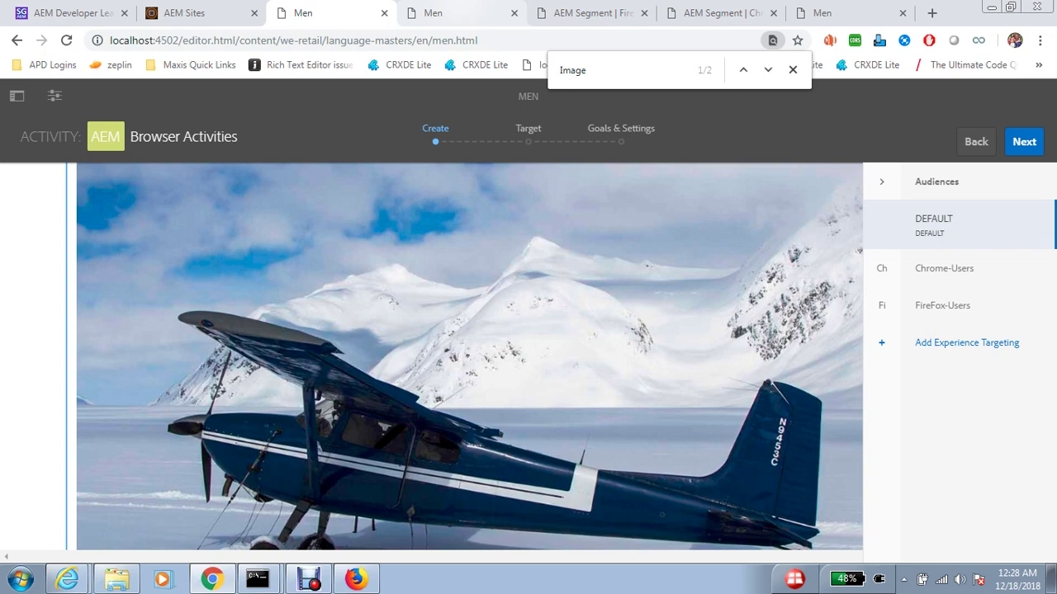
key(ctrl+Tab)
key(ctrl+Tab)
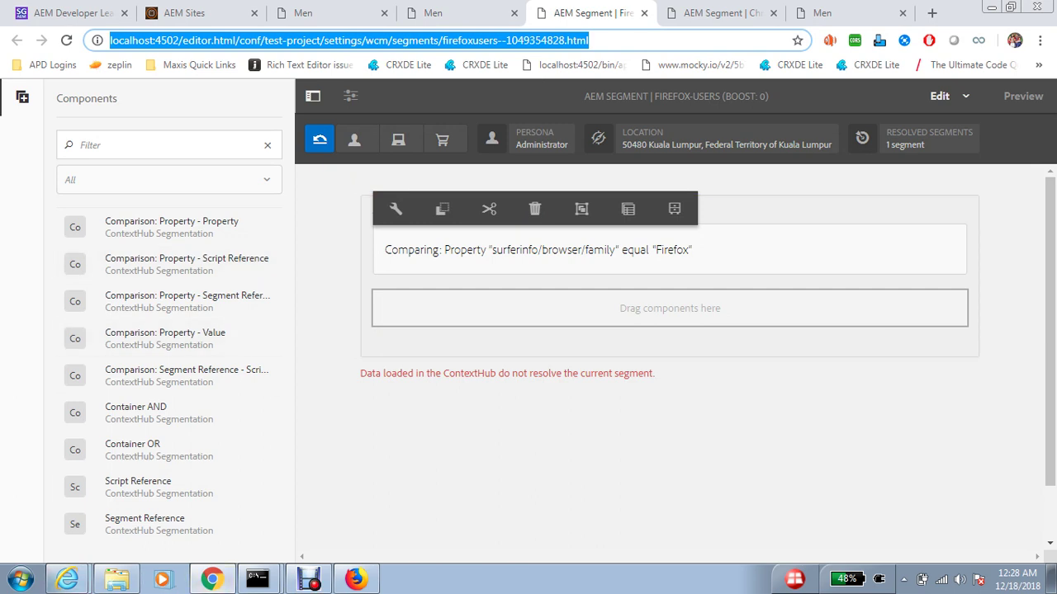
click(309, 578)
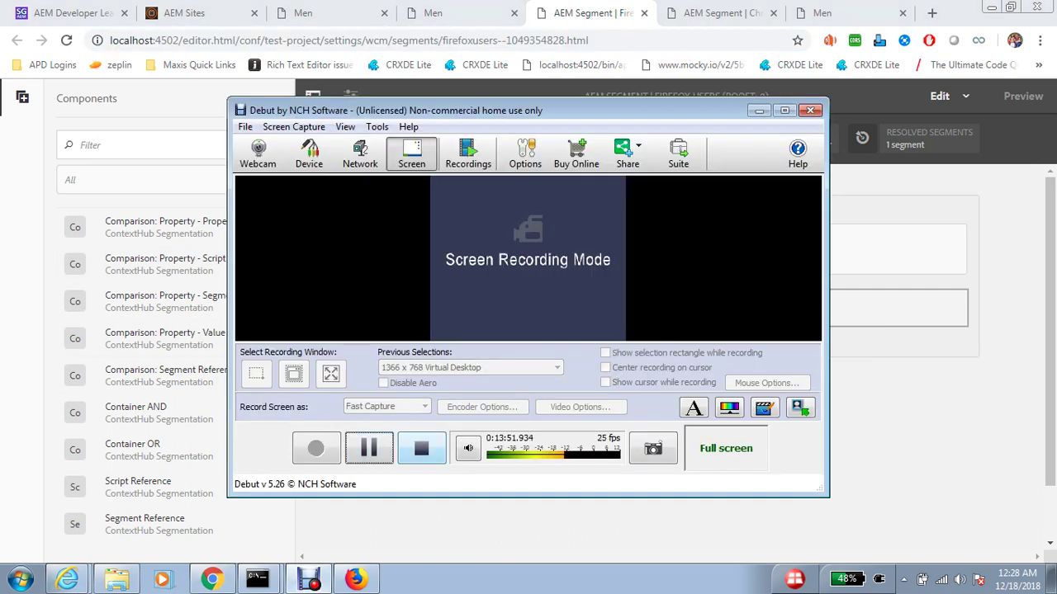